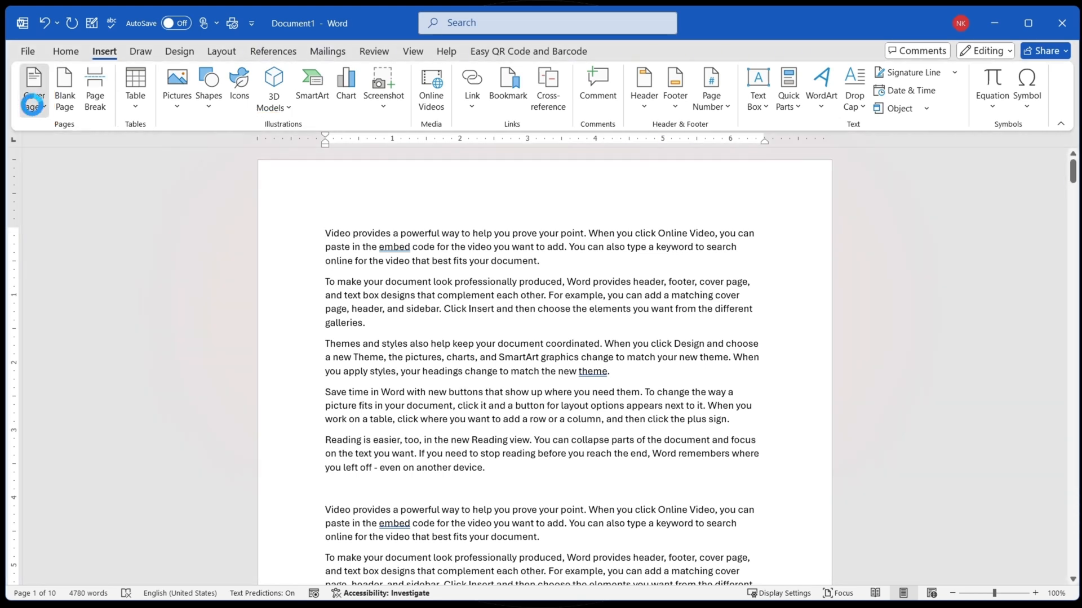
Step: Browse the built-in cover page designs through to the end of the gallery
{"action": "left_click", "coordinate": [34, 108]}
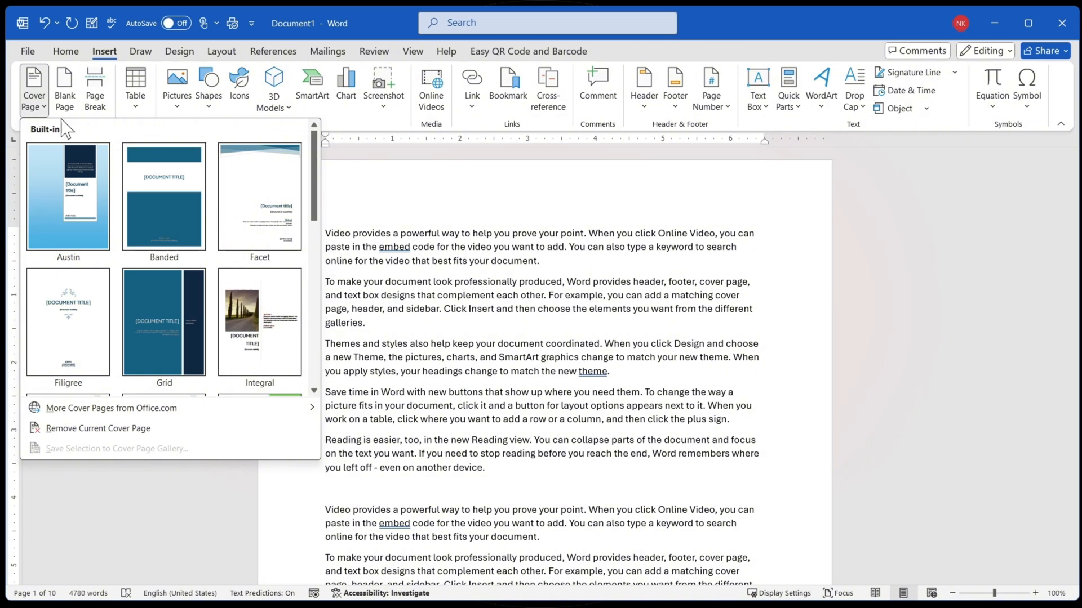
{"action": "scroll", "coordinate": [220, 307], "scroll_direction": "down", "scroll_amount": 3}
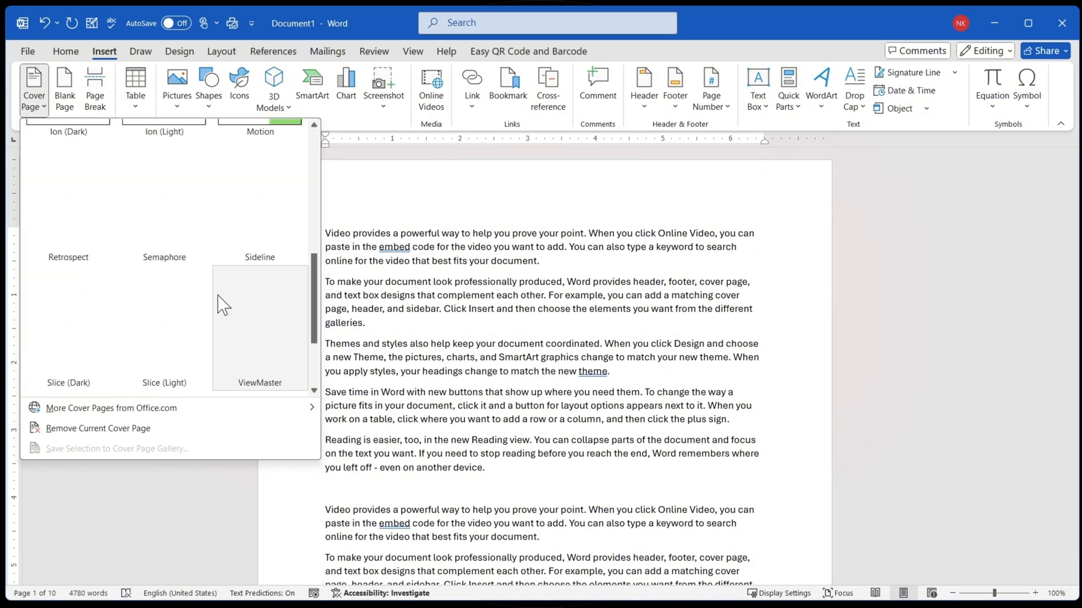
{"action": "scroll", "coordinate": [222, 292], "scroll_direction": "down", "scroll_amount": 1}
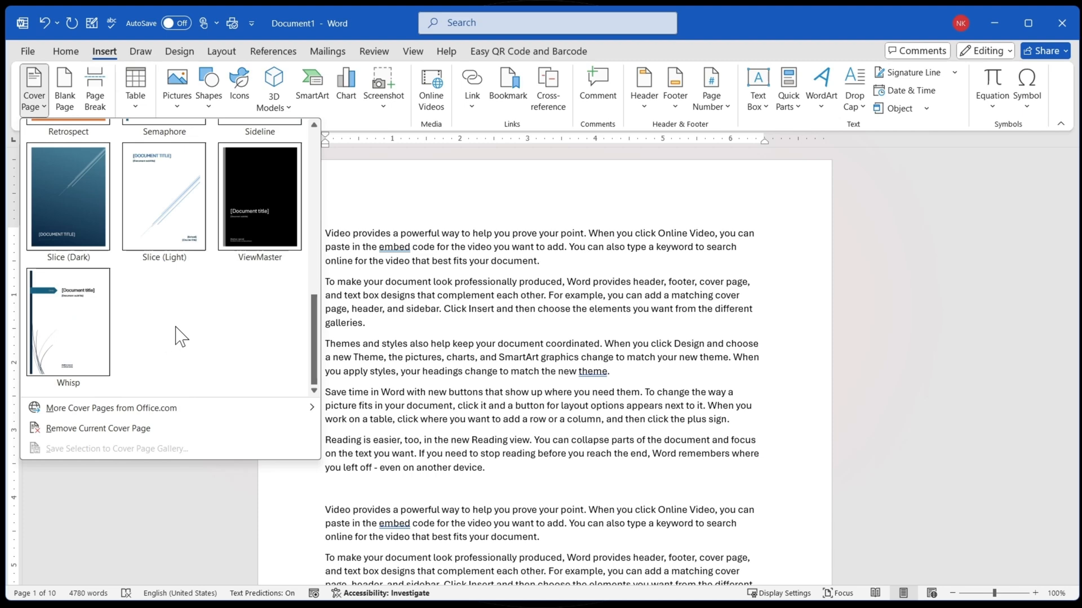
{"action": "left_click", "coordinate": [627, 306]}
Step: Place the cursor in the text on page 2 and insert the built-in Grid cover page
{"action": "scroll", "coordinate": [432, 331], "scroll_direction": "down", "scroll_amount": 5}
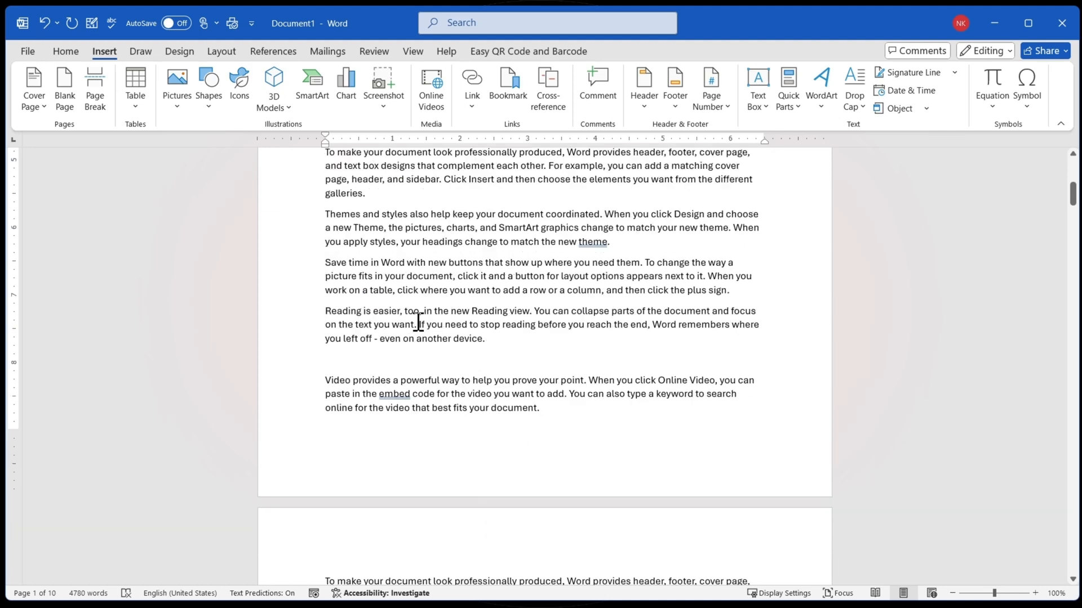
{"action": "left_click", "coordinate": [360, 454]}
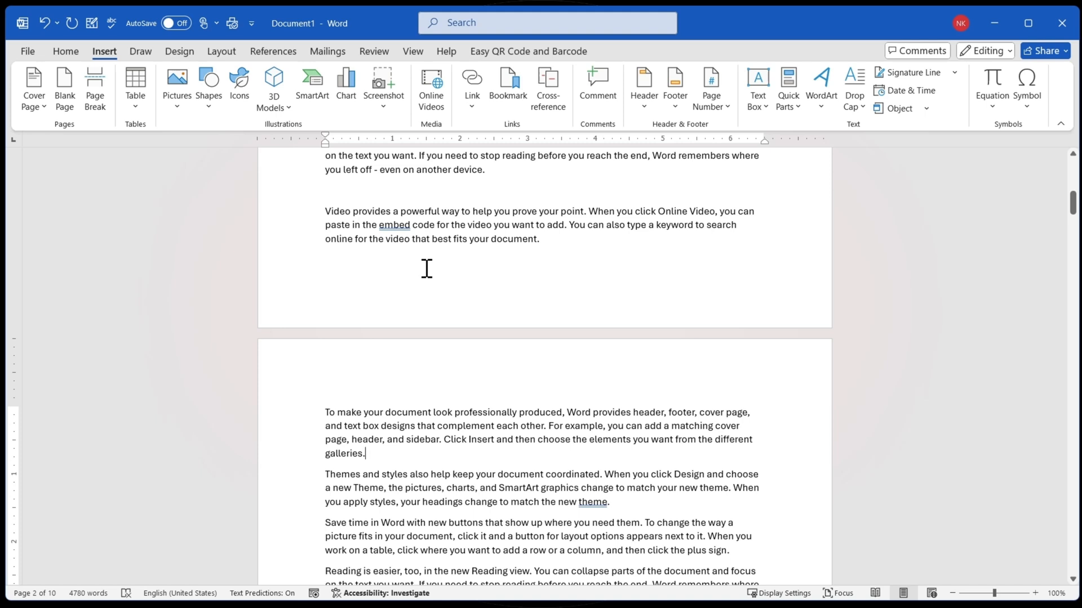
{"action": "left_click", "coordinate": [43, 106]}
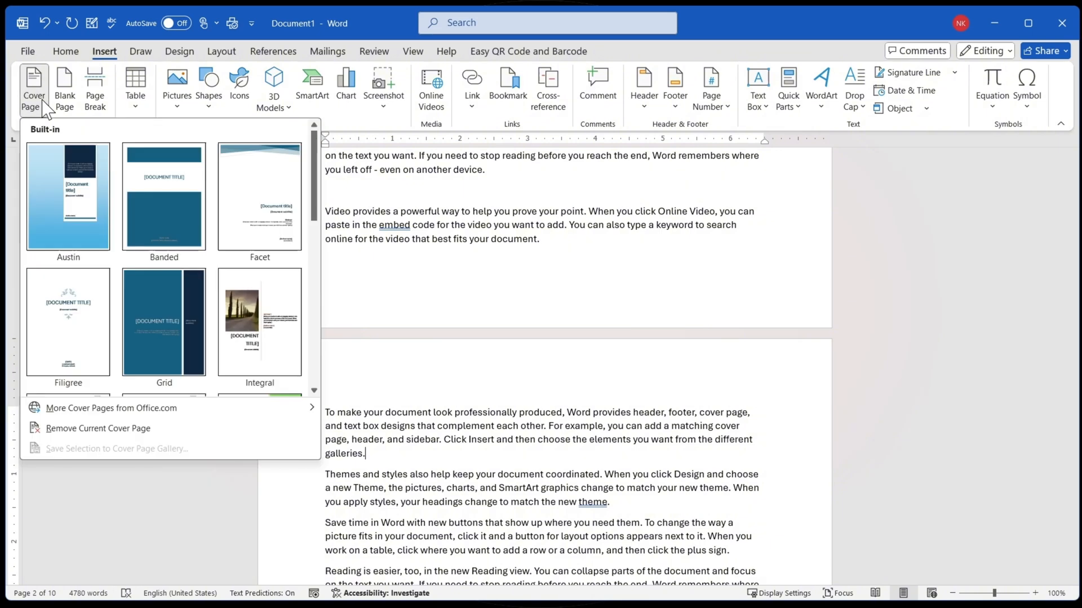
{"action": "left_click", "coordinate": [165, 326]}
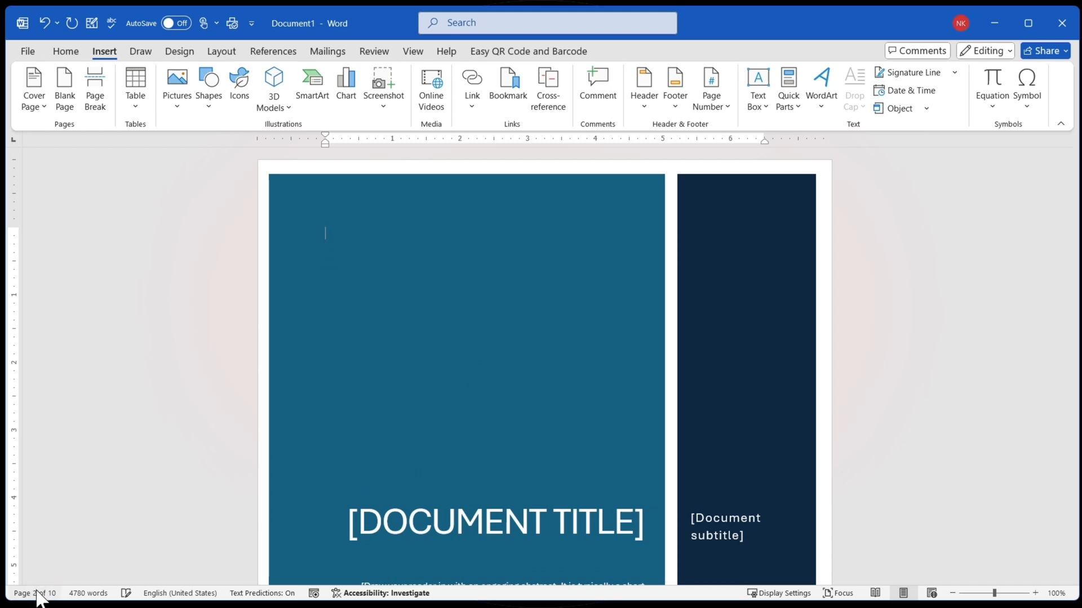
Step: Replace the cover page's document title placeholder with "MS WORD"
{"action": "left_click", "coordinate": [361, 320]}
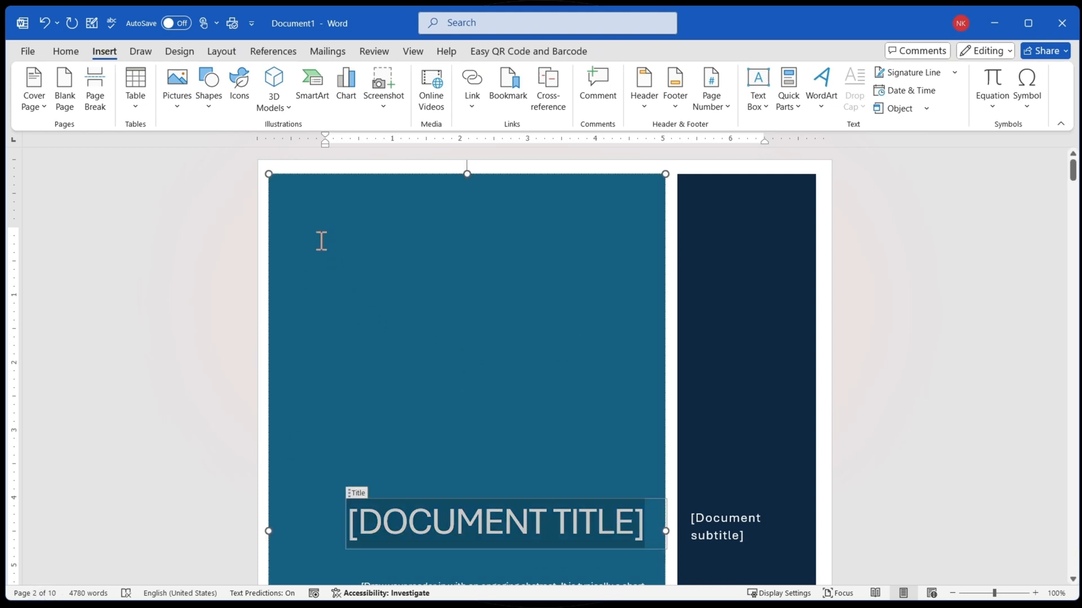
{"action": "left_click", "coordinate": [303, 183]}
{"action": "scroll", "coordinate": [420, 341], "scroll_direction": "down", "scroll_amount": 3}
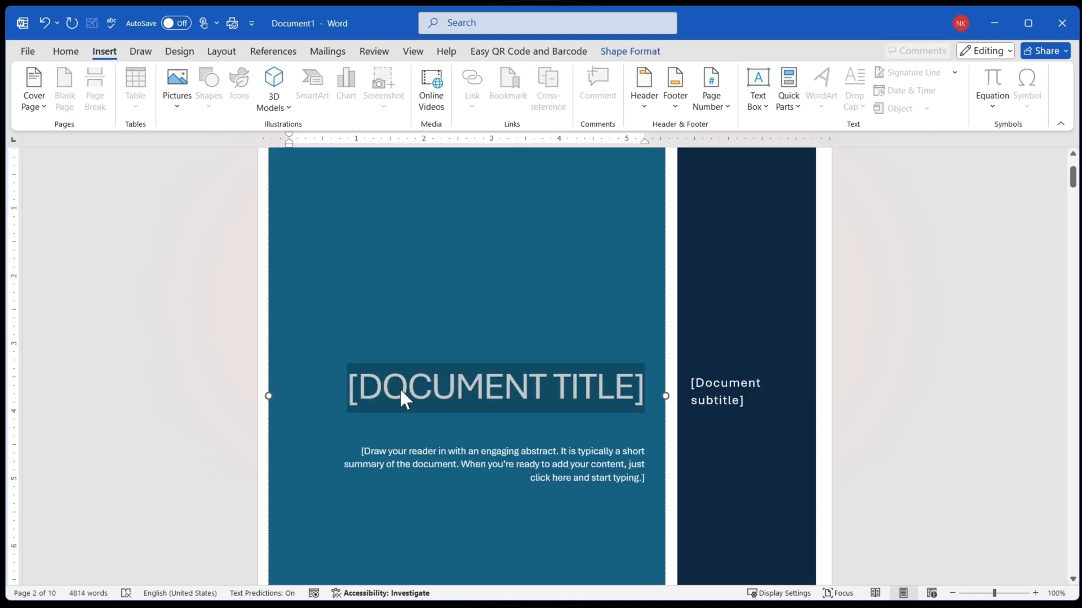
{"action": "left_click", "coordinate": [488, 379]}
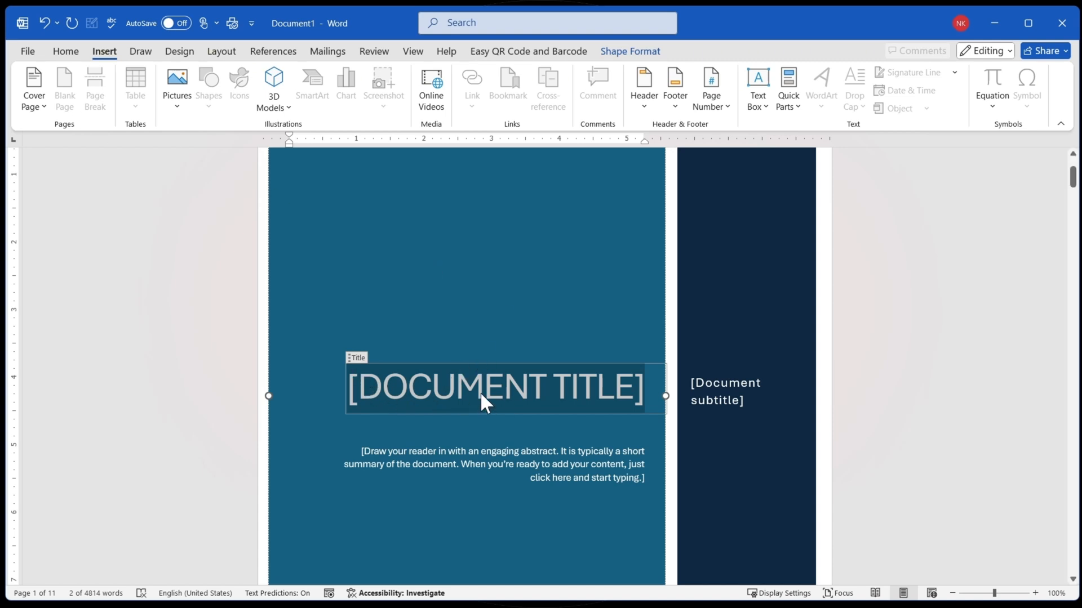
{"action": "type", "text": "MS WORD"}
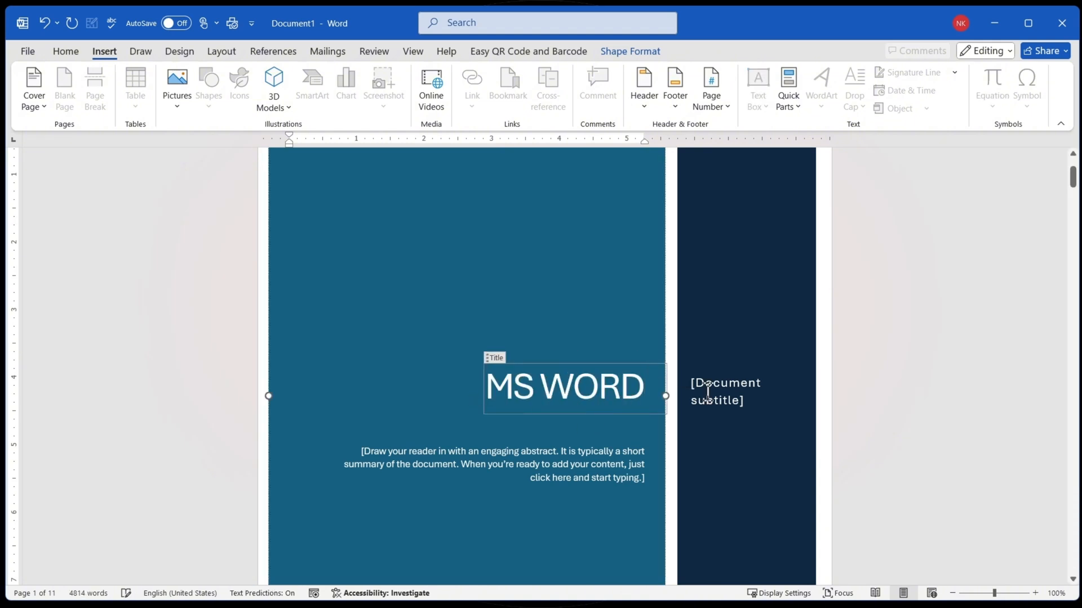
Step: Replace the cover page's document subtitle placeholder with "MS OFFICE"
{"action": "left_click", "coordinate": [785, 416]}
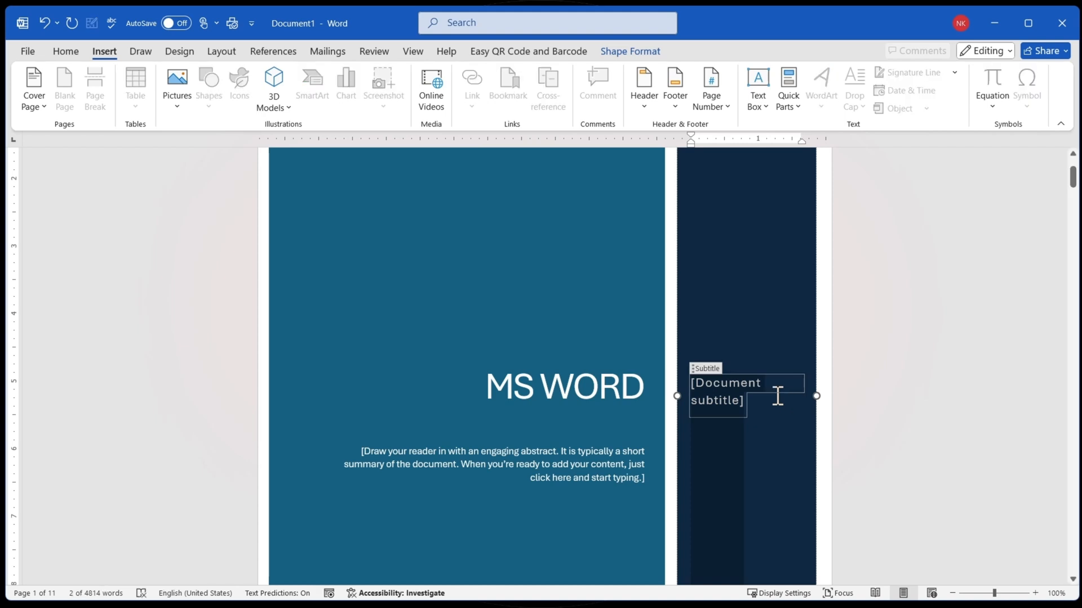
{"action": "left_click", "coordinate": [762, 421]}
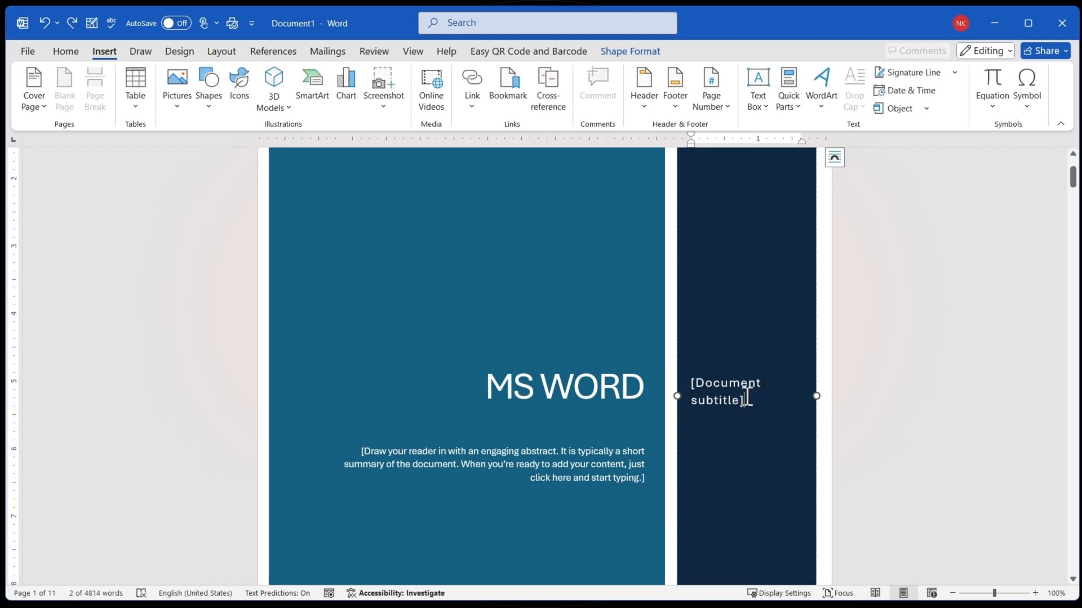
{"action": "left_click_drag", "start_coordinate": [747, 400], "coordinate": [696, 390]}
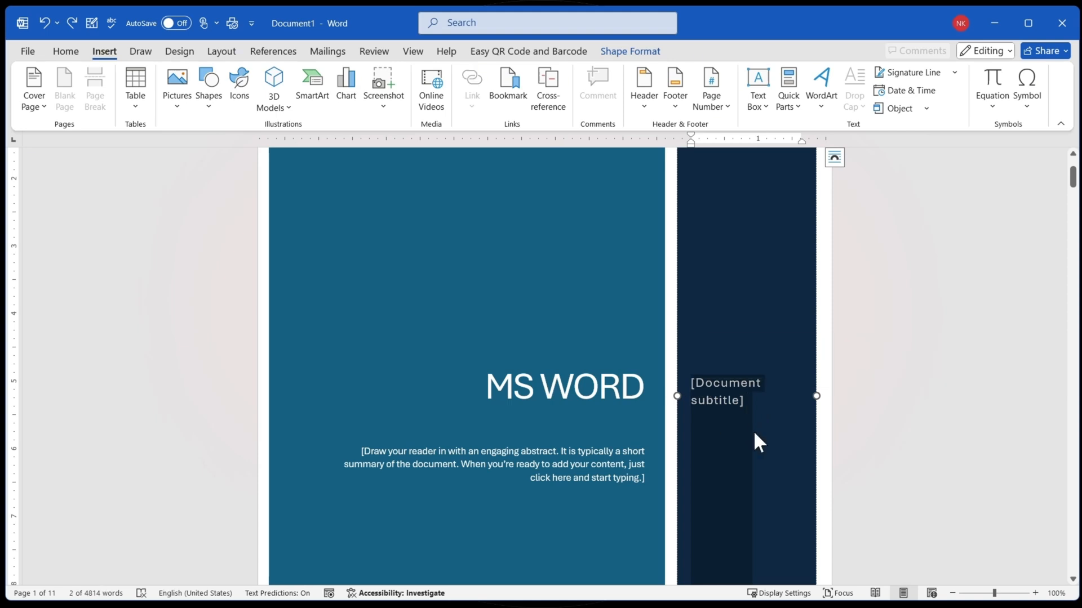
{"action": "type", "text": "MS OFFICE"}
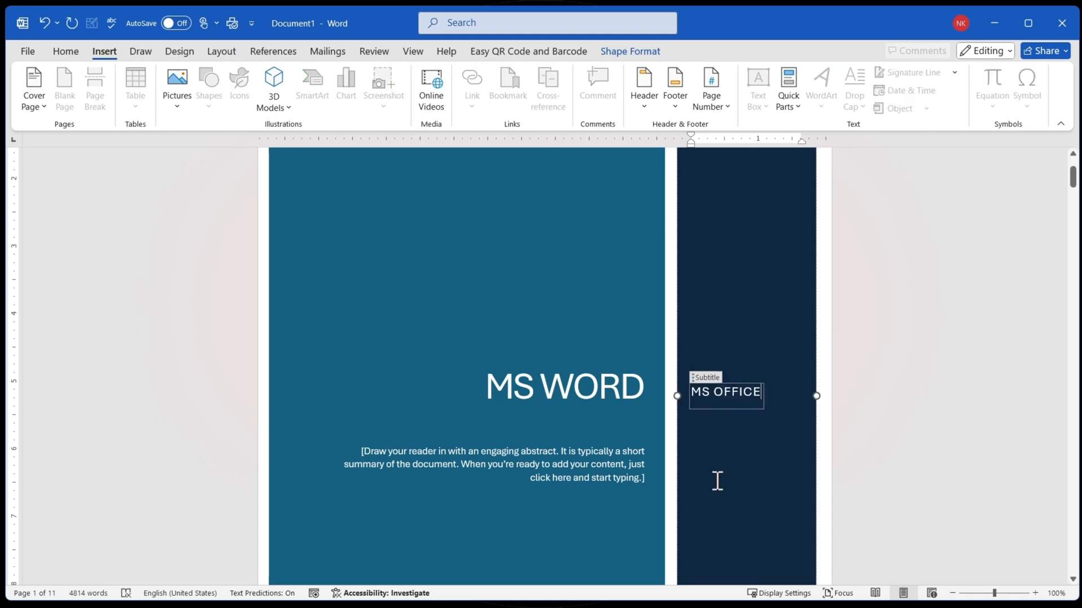
Step: Swap the current cover page for the built-in Filigree design
{"action": "left_click", "coordinate": [507, 457]}
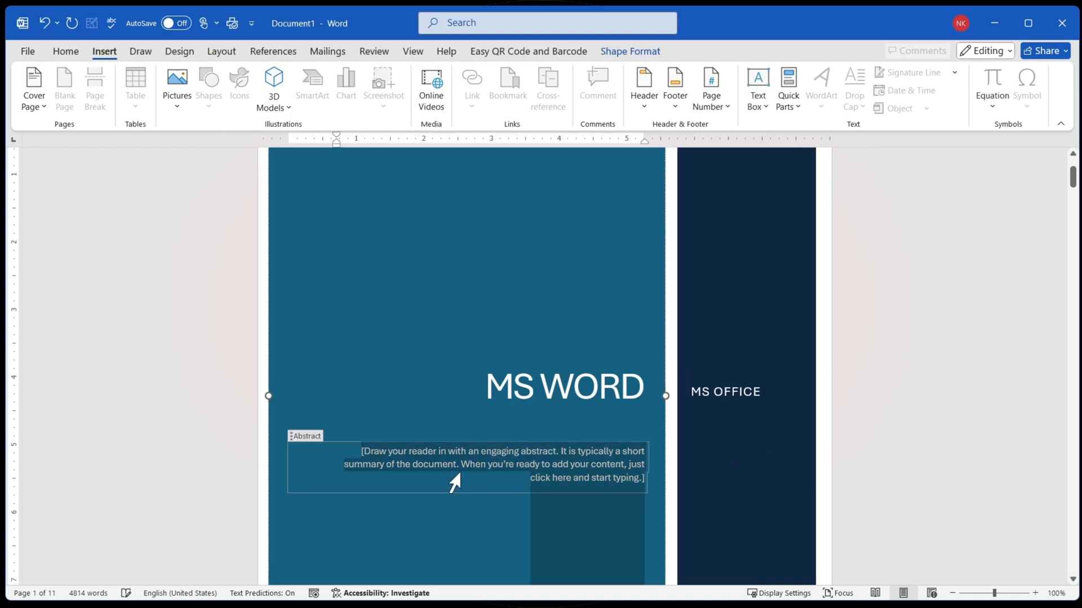
{"action": "scroll", "coordinate": [469, 493], "scroll_direction": "down", "scroll_amount": 6}
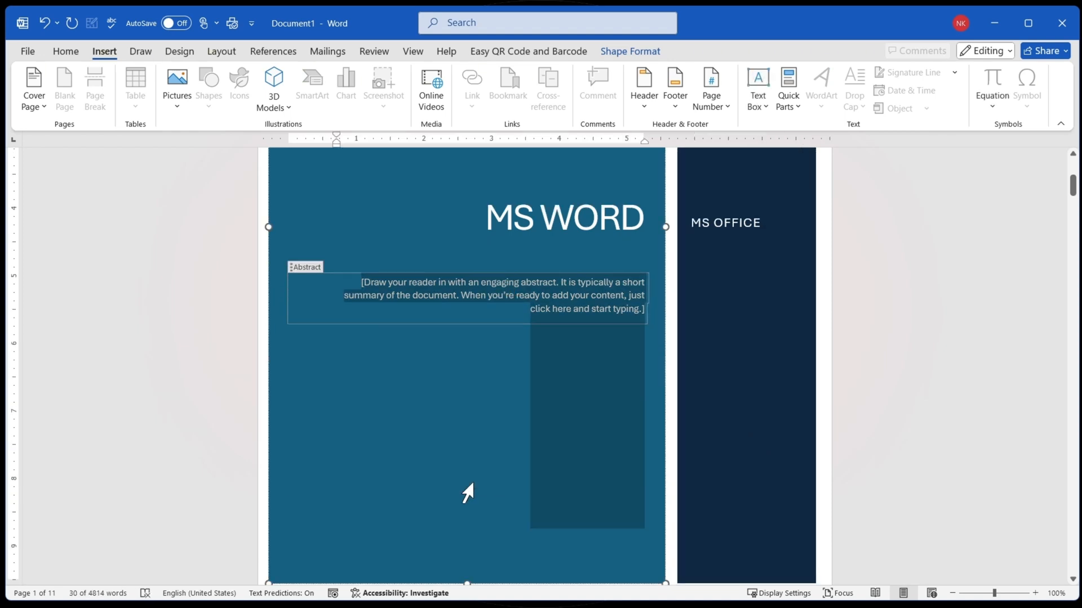
{"action": "scroll", "coordinate": [468, 492], "scroll_direction": "up", "scroll_amount": 6}
{"action": "scroll", "coordinate": [467, 494], "scroll_direction": "up", "scroll_amount": 4}
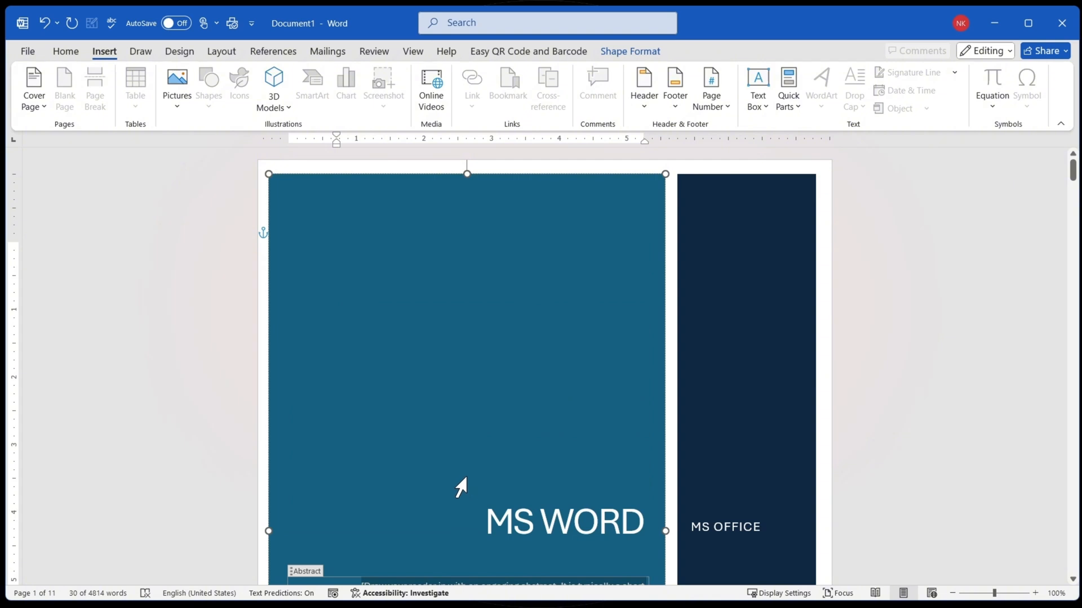
{"action": "scroll", "coordinate": [454, 466], "scroll_direction": "down", "scroll_amount": 3}
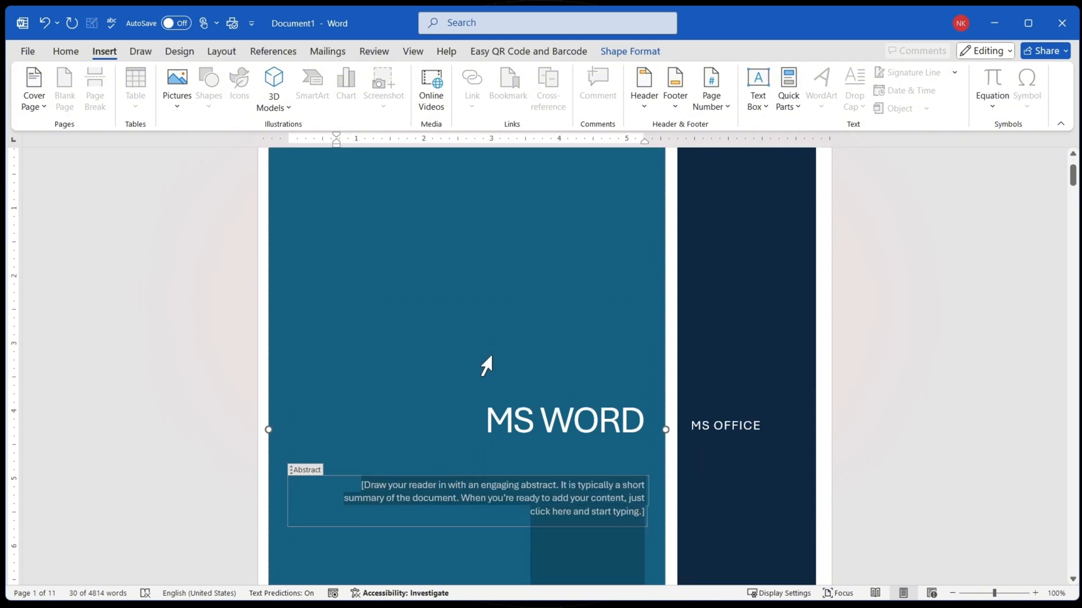
{"action": "left_click", "coordinate": [35, 104]}
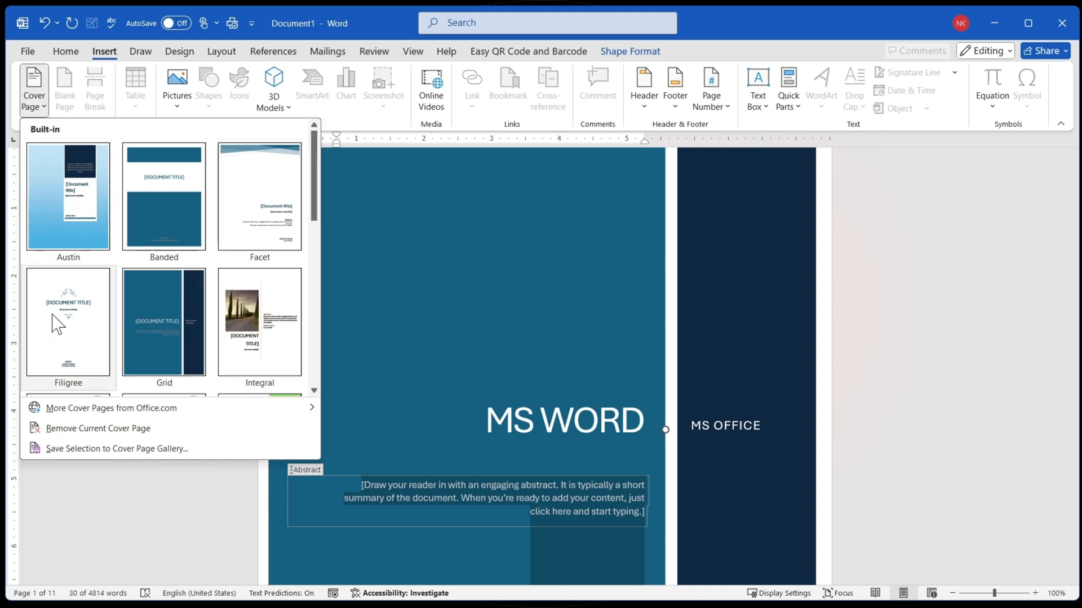
{"action": "left_click", "coordinate": [65, 329]}
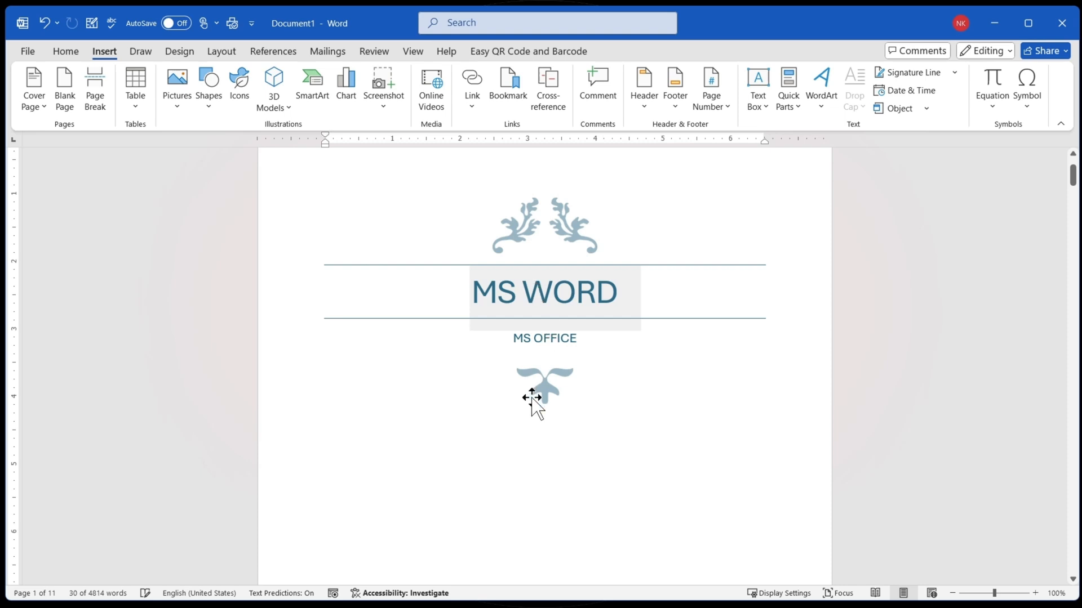
Step: Set the date field near the foot of the cover page to January 14, 2025
{"action": "scroll", "coordinate": [536, 366], "scroll_direction": "down", "scroll_amount": 9}
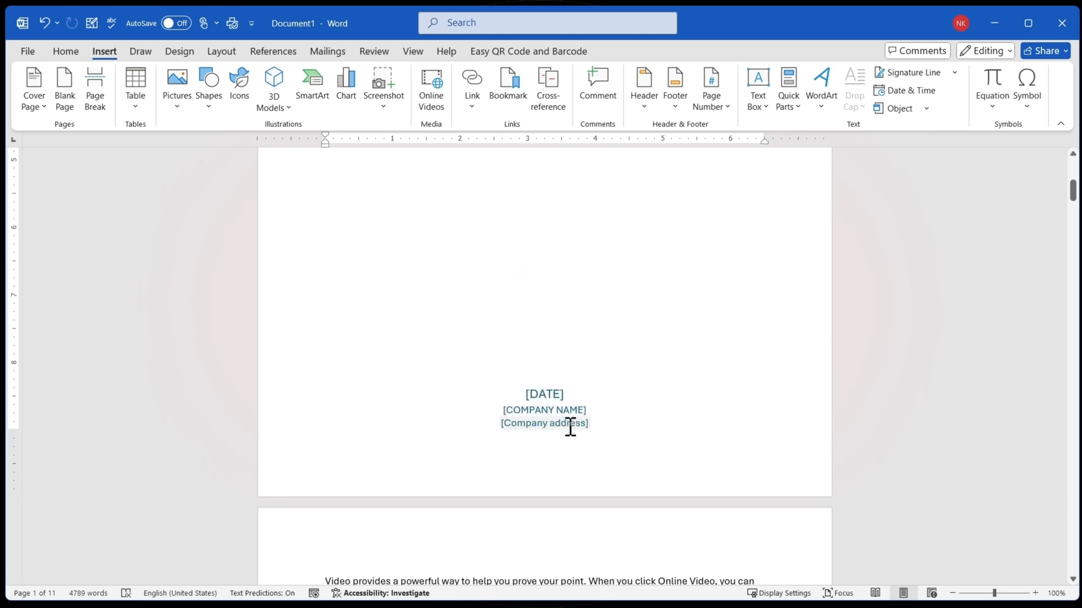
{"action": "left_click", "coordinate": [545, 394]}
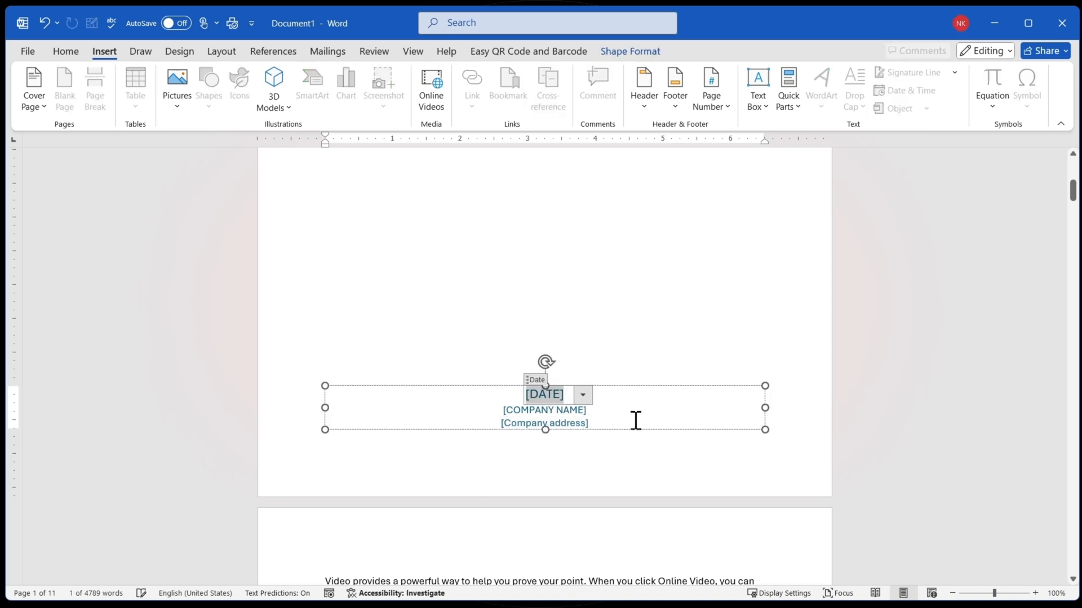
{"action": "type", "text": "1/14/2025"}
{"action": "key", "text": "Tab"}
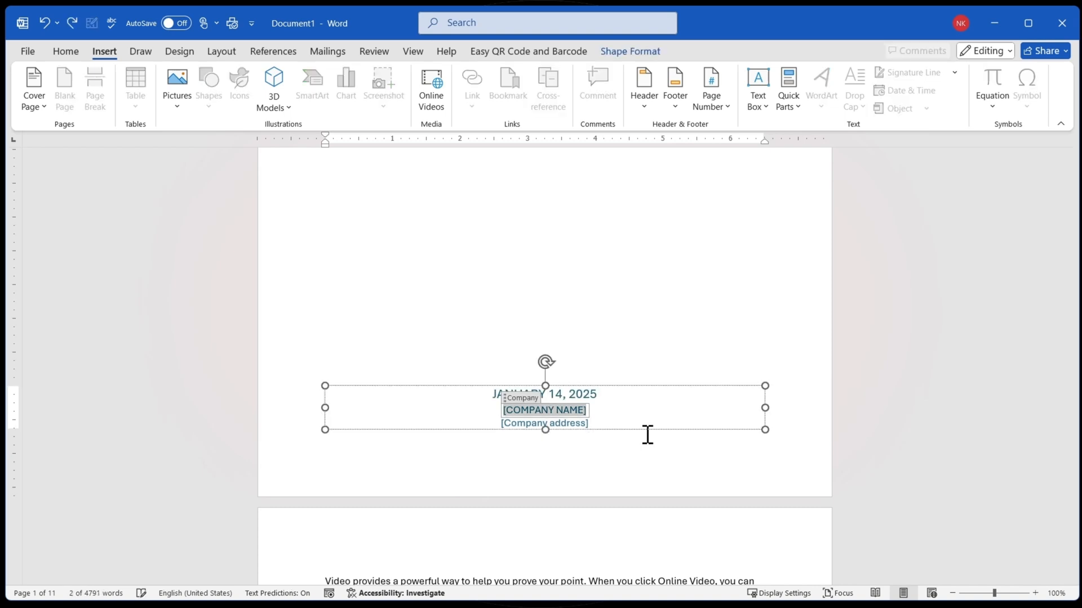
Step: Enter "NASEEBCODESTUDIO" as the company name and "YOUTUBE" as the company address on the cover page
{"action": "type", "text": "NASEEBC"}
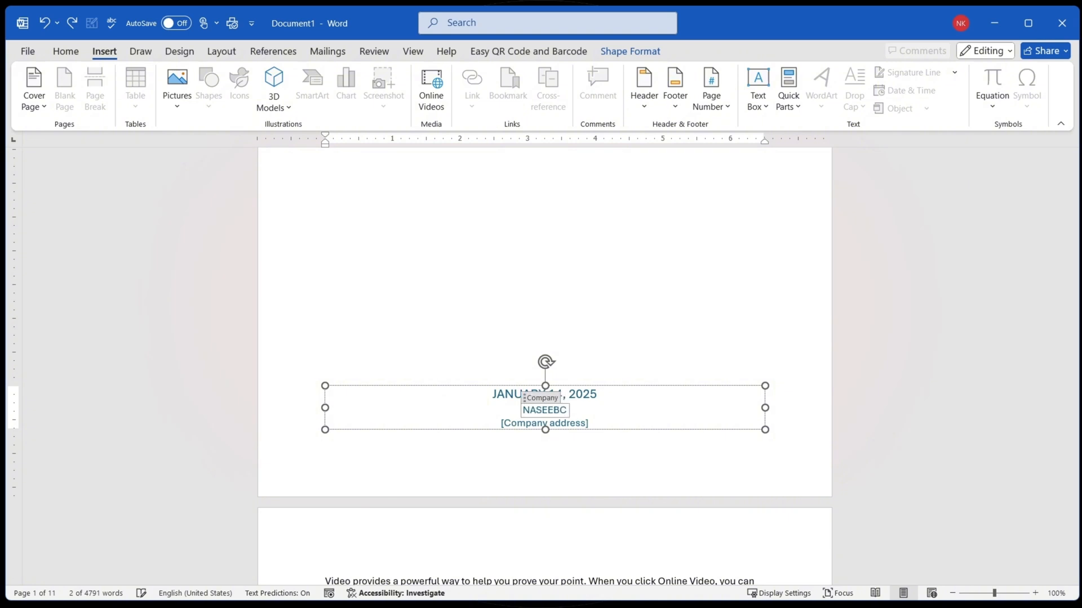
{"action": "type", "text": "ODESTUDIO"}
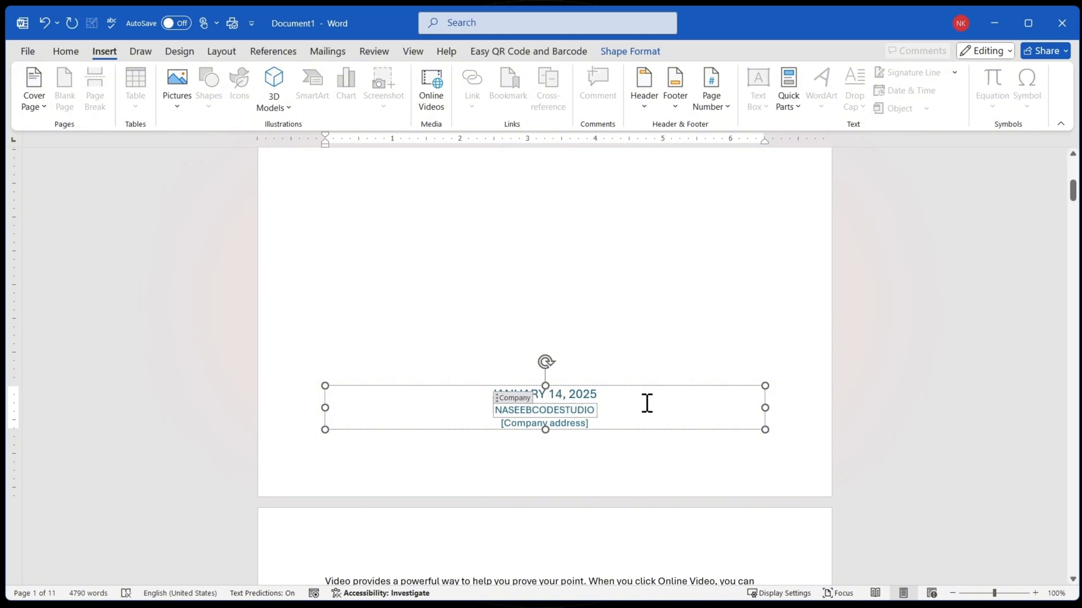
{"action": "left_click", "coordinate": [581, 426]}
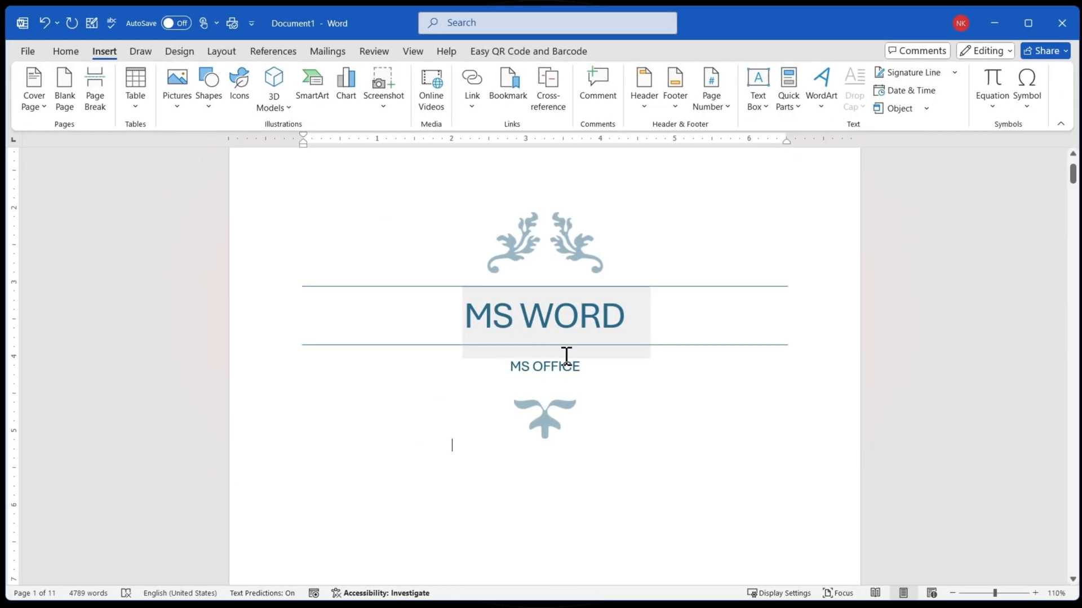
Step: Review the completed cover page and replace it with the built-in Whisp design
{"action": "scroll", "coordinate": [565, 356], "scroll_direction": "down", "scroll_amount": 6}
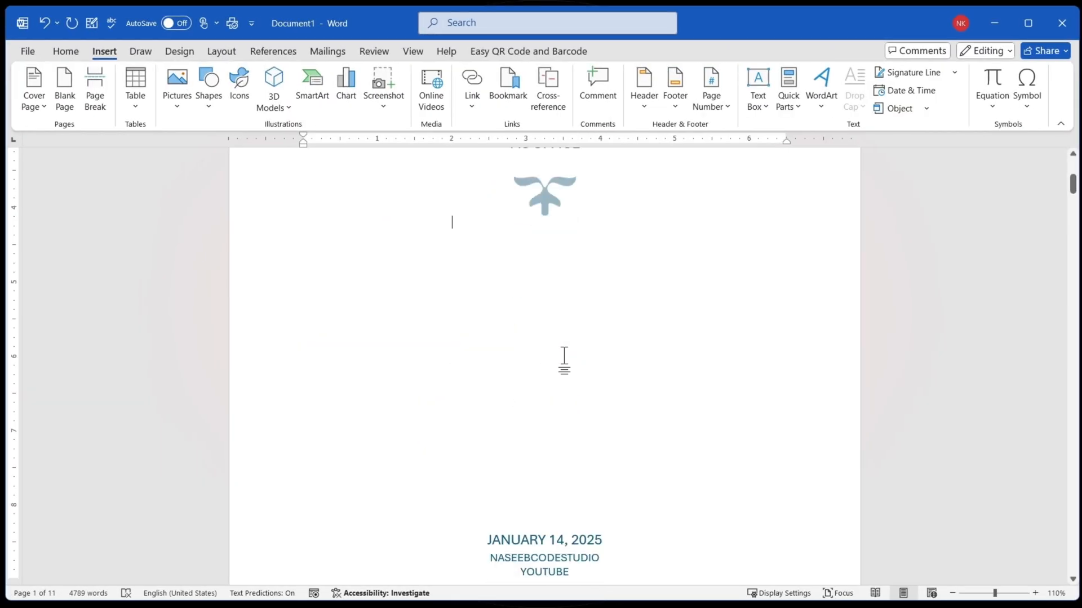
{"action": "scroll", "coordinate": [541, 411], "scroll_direction": "up", "scroll_amount": 3}
{"action": "scroll", "coordinate": [534, 403], "scroll_direction": "down", "scroll_amount": 3}
{"action": "scroll", "coordinate": [534, 403], "scroll_direction": "up", "scroll_amount": 5}
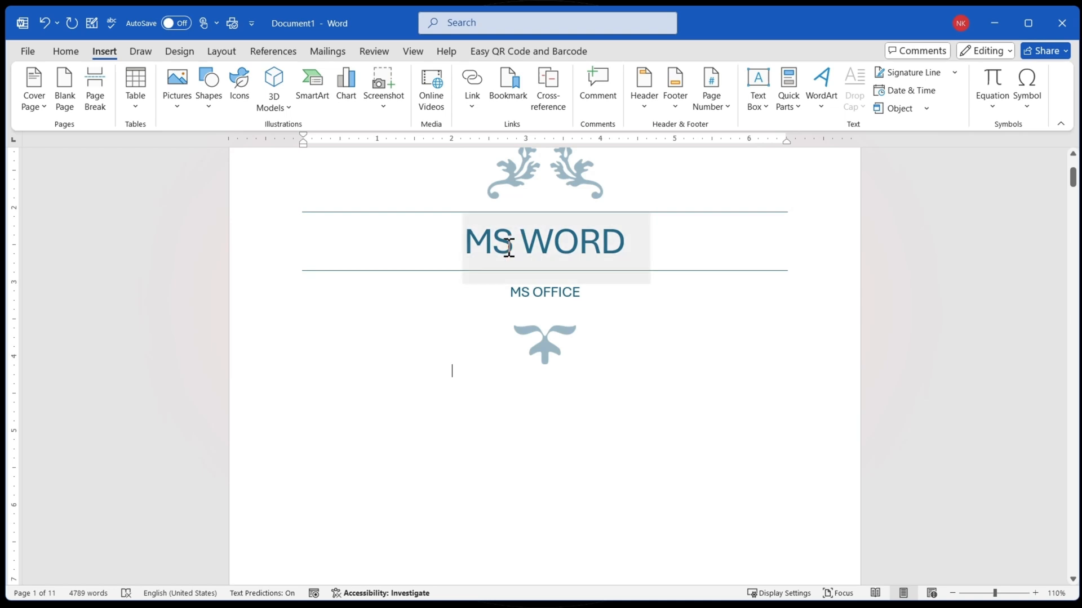
{"action": "left_click", "coordinate": [36, 103]}
{"action": "scroll", "coordinate": [241, 301], "scroll_direction": "down", "scroll_amount": 10}
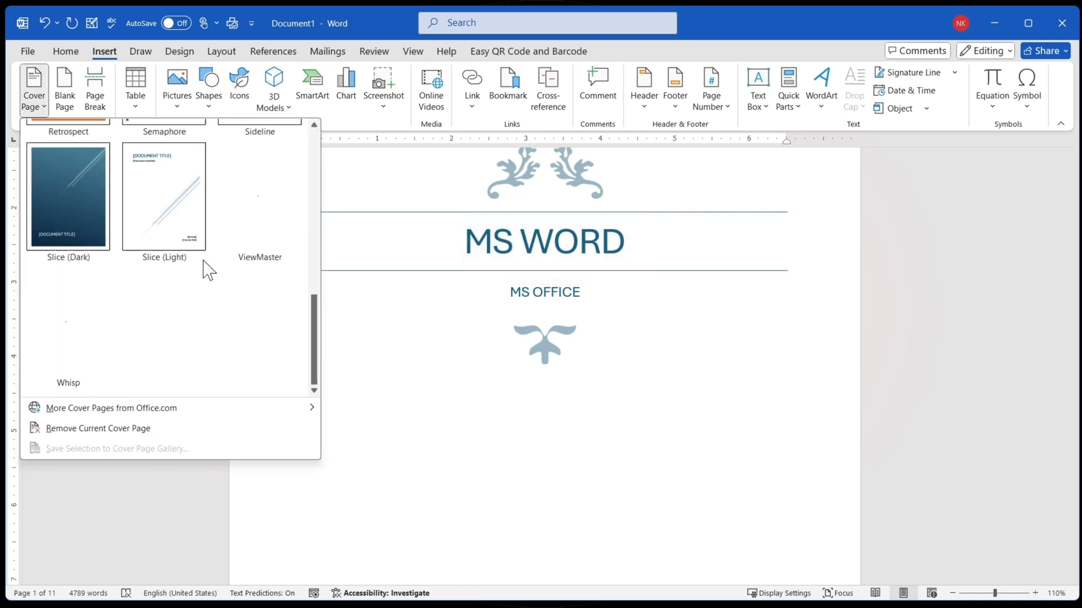
{"action": "left_click", "coordinate": [79, 333]}
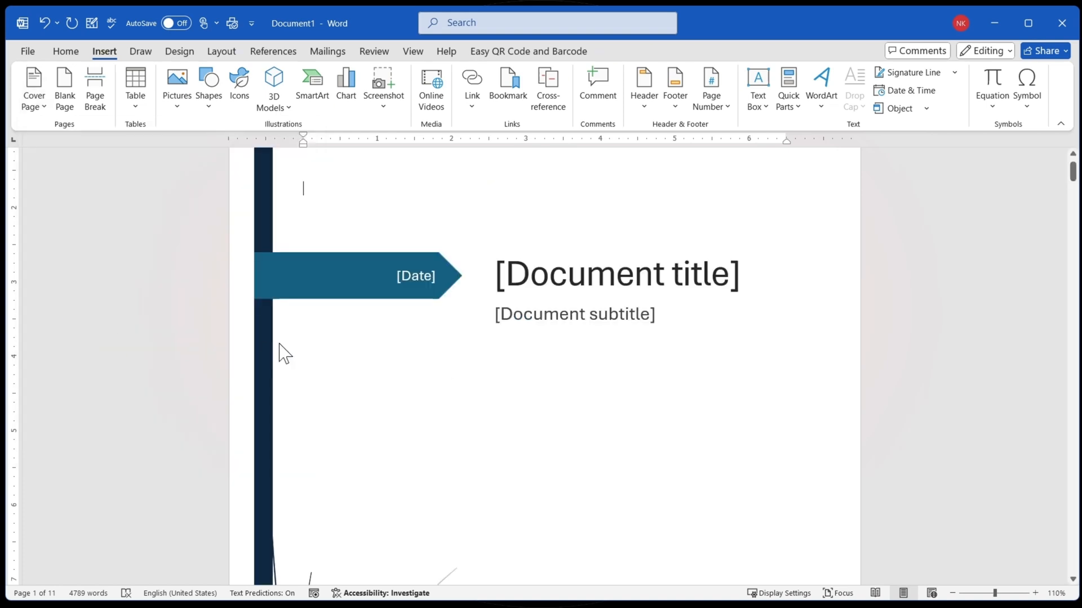
Step: Review the Whisp cover page and replace it with the Insight 2 design from the Office.com cover pages
{"action": "scroll", "coordinate": [453, 347], "scroll_direction": "down", "scroll_amount": 5}
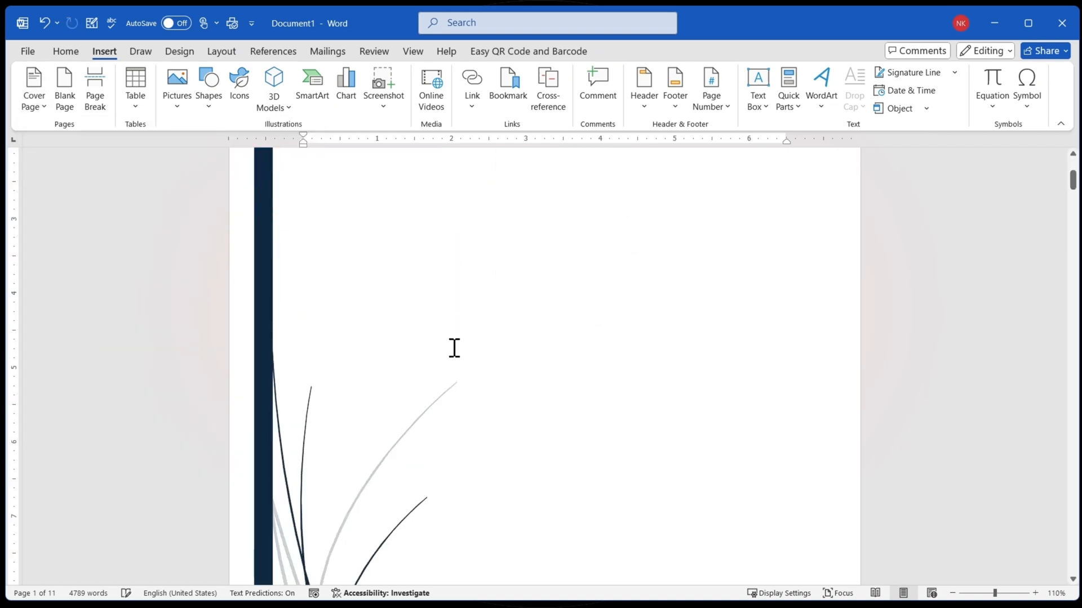
{"action": "scroll", "coordinate": [466, 347], "scroll_direction": "down", "scroll_amount": 2}
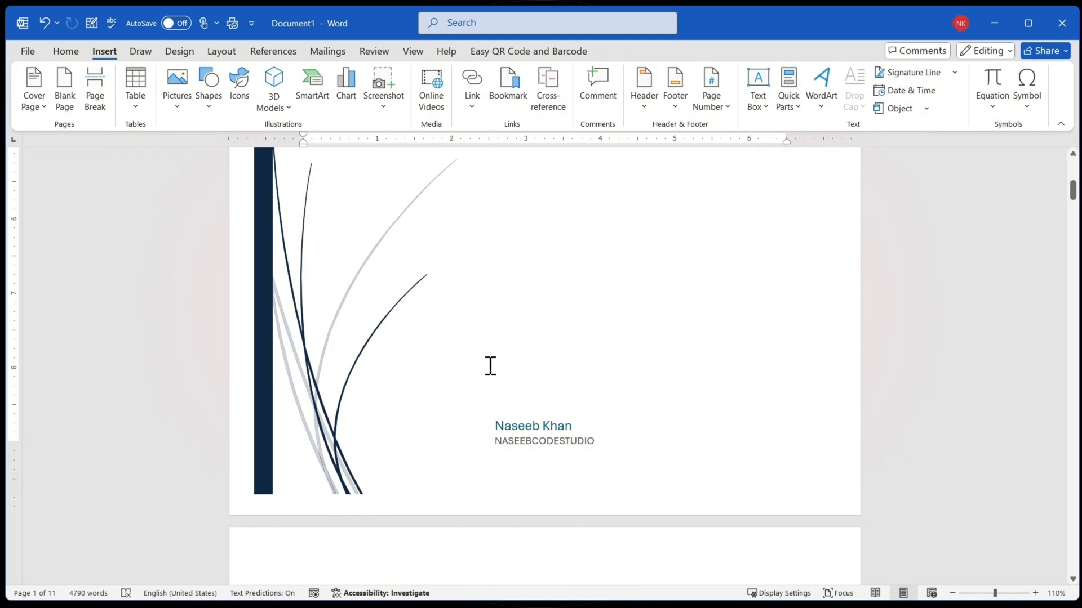
{"action": "scroll", "coordinate": [490, 367], "scroll_direction": "up", "scroll_amount": 8}
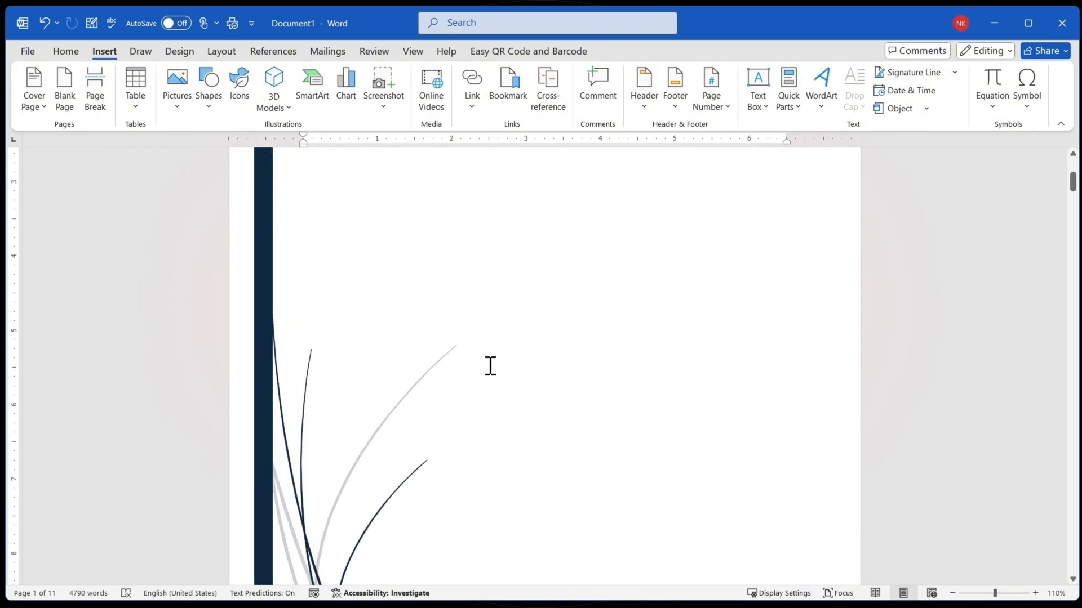
{"action": "left_click", "coordinate": [27, 108]}
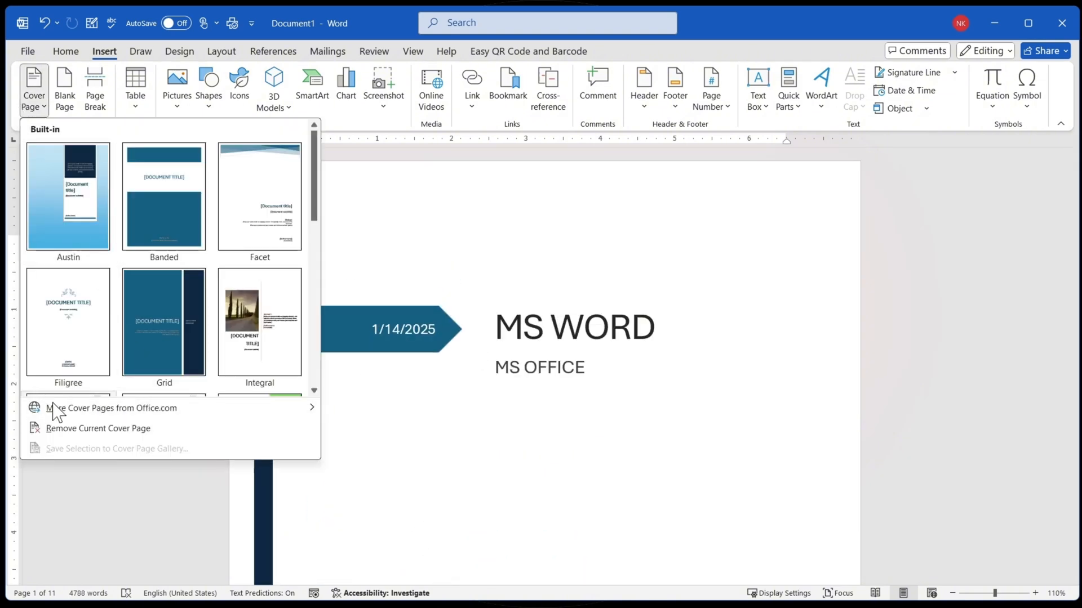
{"action": "mouse_move", "coordinate": [104, 414]}
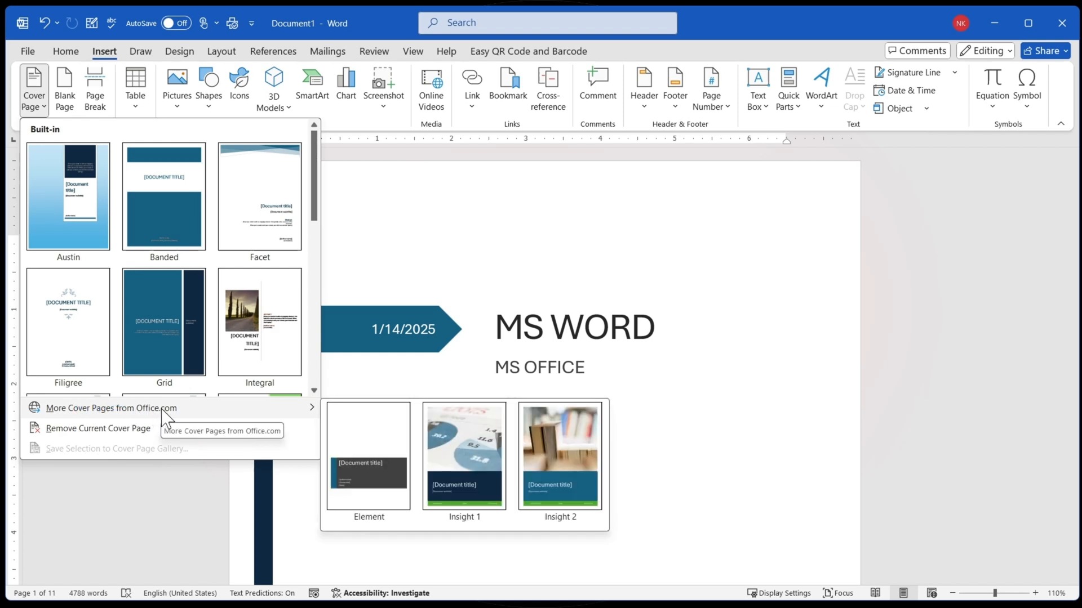
{"action": "left_click", "coordinate": [569, 469]}
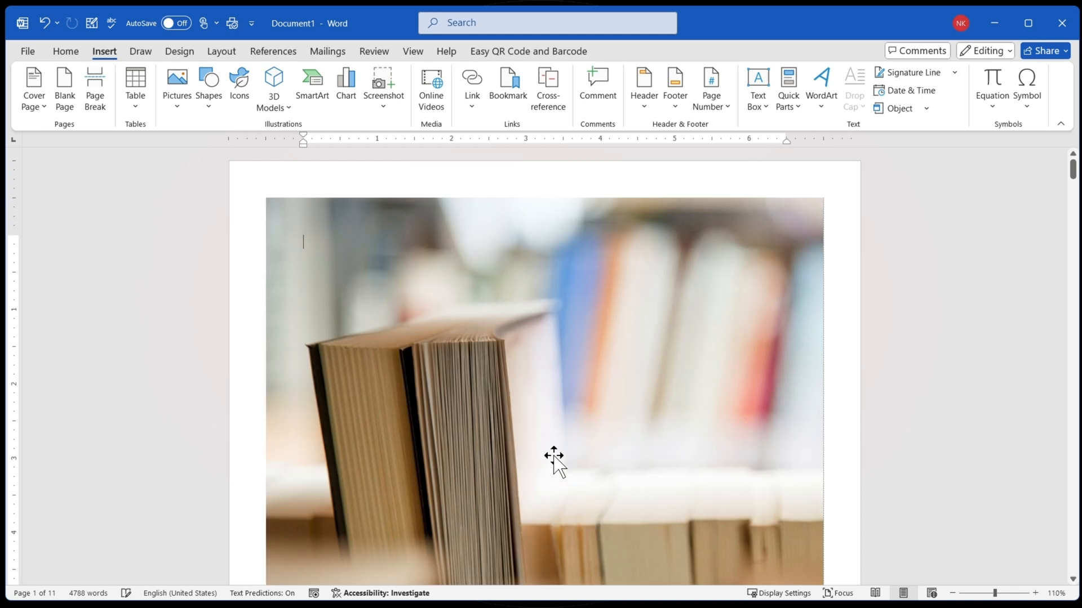
Step: Review the Insight 2 cover page with the book photo and remove it from the document
{"action": "scroll", "coordinate": [554, 456], "scroll_direction": "down", "scroll_amount": 7}
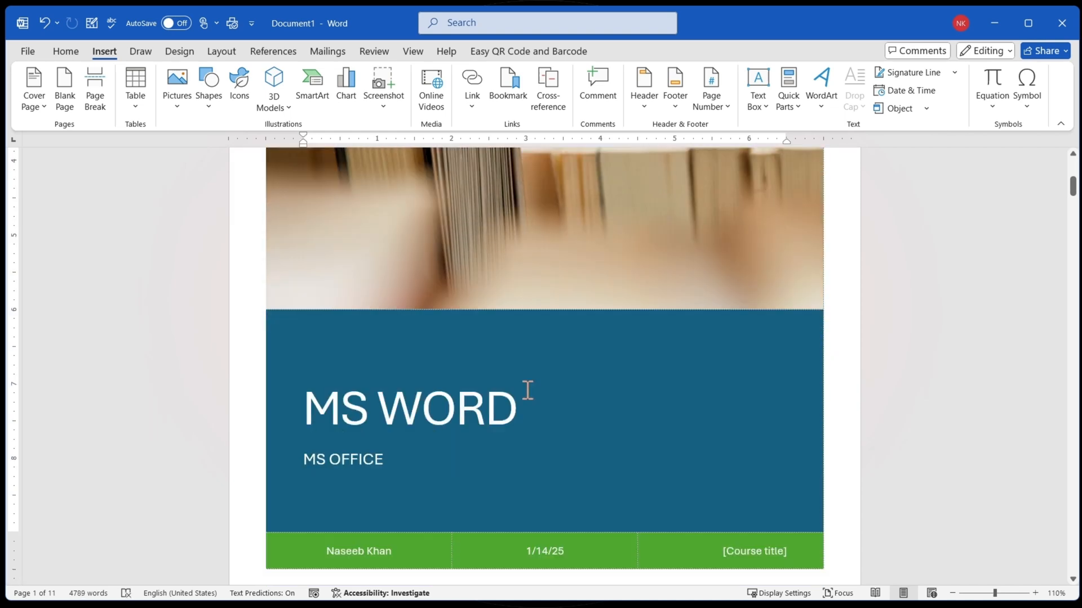
{"action": "scroll", "coordinate": [527, 391], "scroll_direction": "up", "scroll_amount": 3}
{"action": "left_click", "coordinate": [458, 315]}
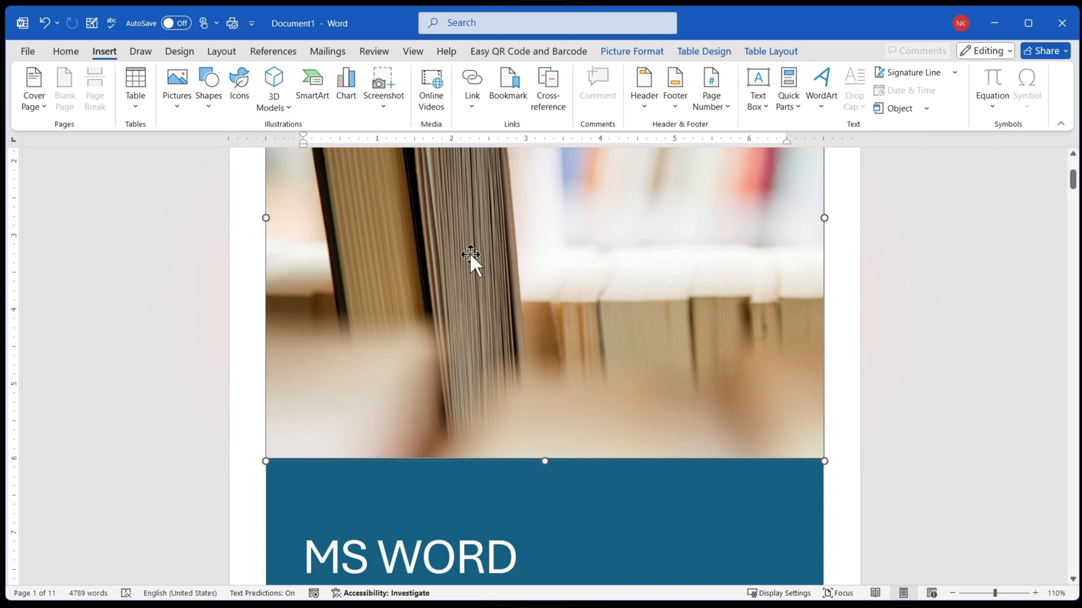
{"action": "left_click", "coordinate": [39, 104]}
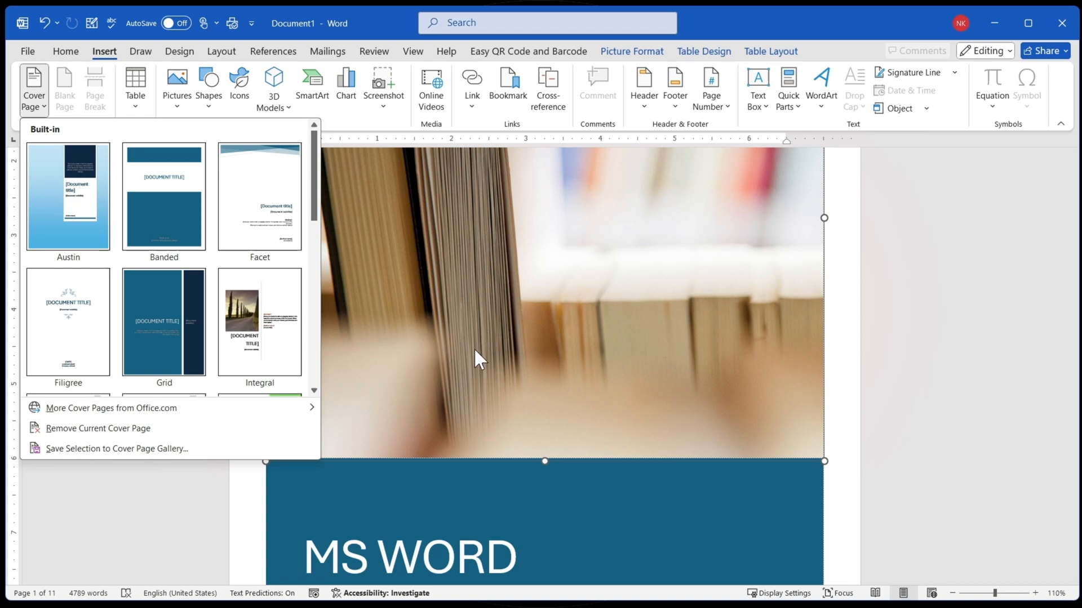
{"action": "left_click", "coordinate": [177, 431]}
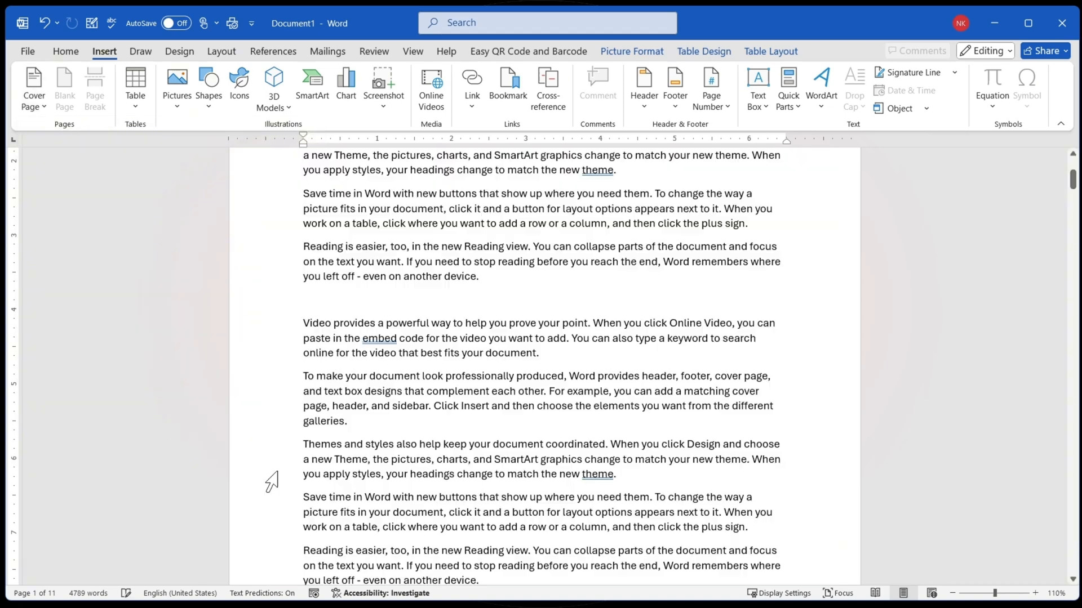
{"action": "scroll", "coordinate": [271, 480], "scroll_direction": "up", "scroll_amount": 5}
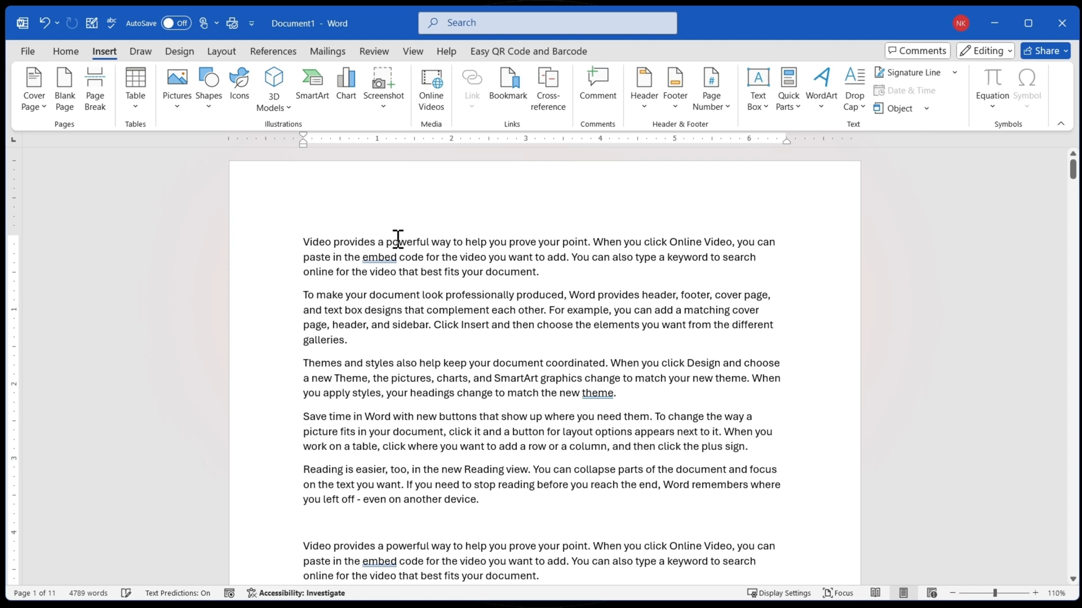
{"action": "left_click", "coordinate": [35, 101]}
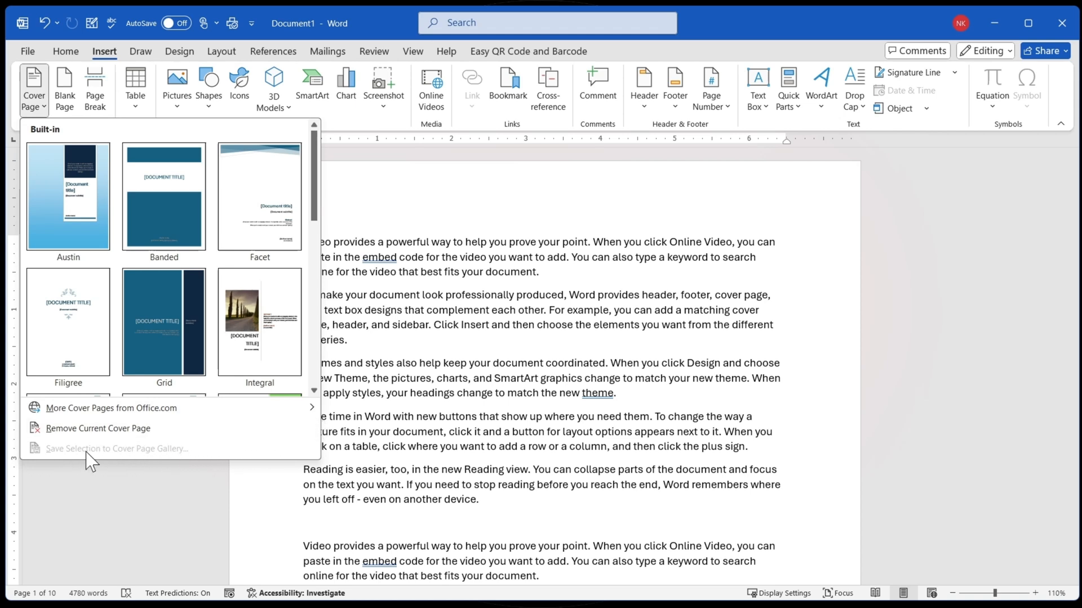
{"action": "left_click_drag", "start_coordinate": [311, 233], "coordinate": [304, 388]}
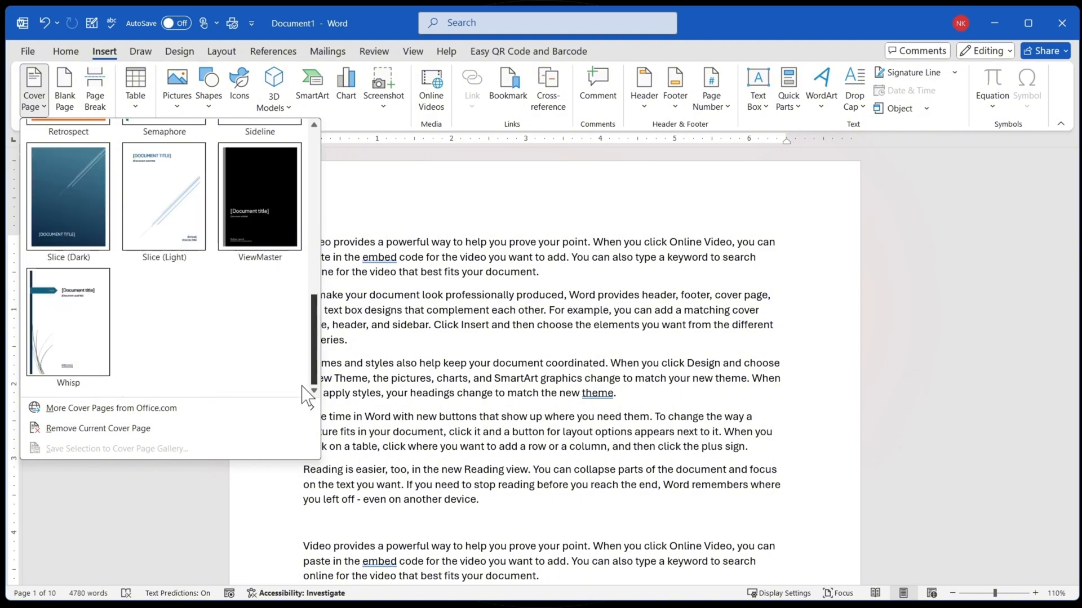
{"action": "left_click", "coordinate": [352, 293]}
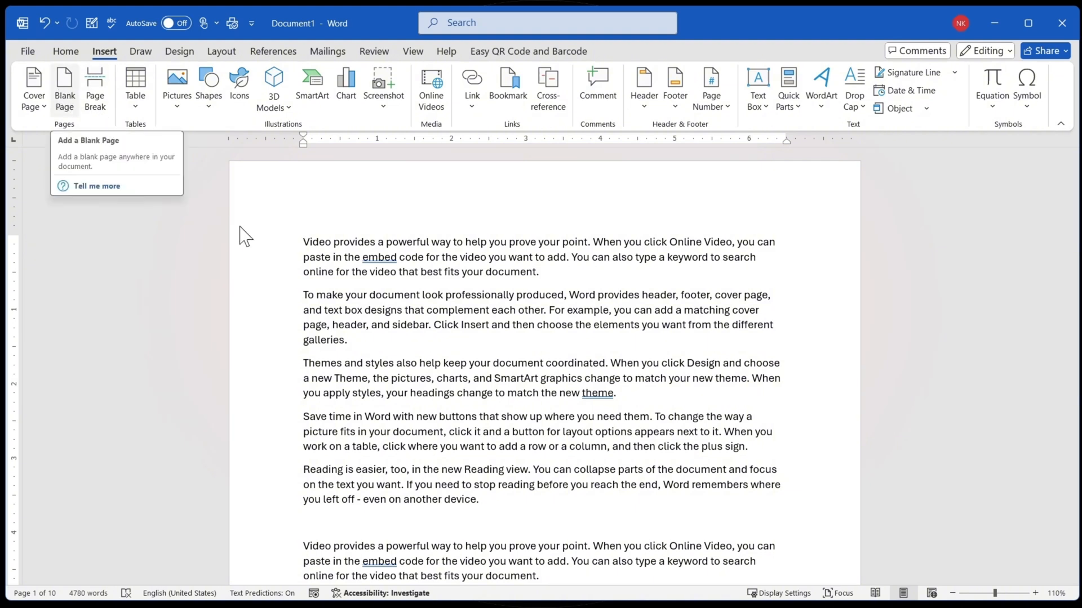
Step: Insert a blank page at the start of the document and draw a rectangle about 7.02" wide and 5.82" high on it
{"action": "left_click", "coordinate": [66, 101]}
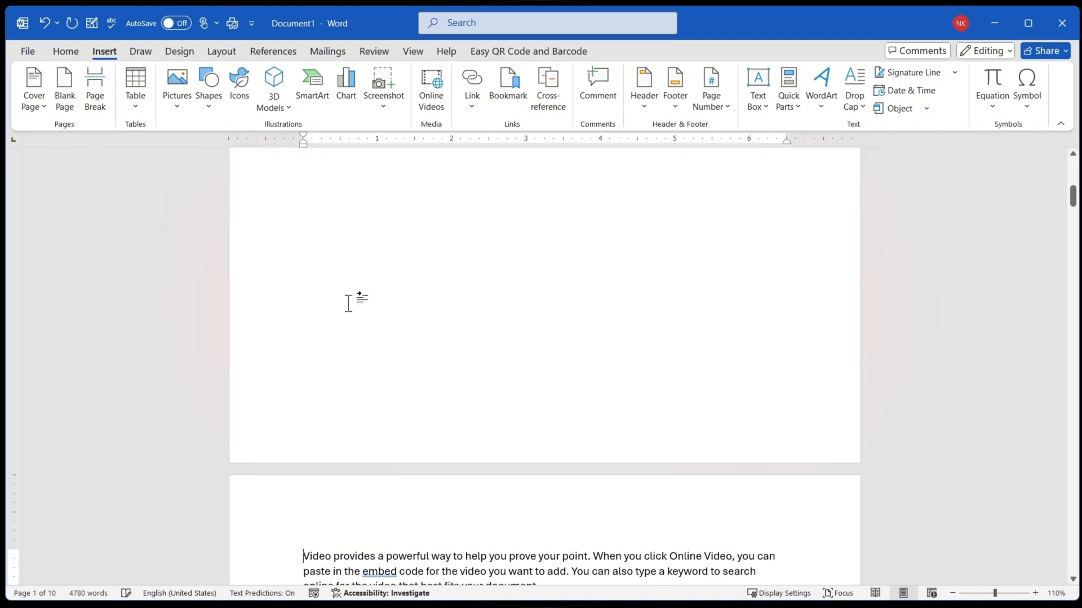
{"action": "scroll", "coordinate": [369, 321], "scroll_direction": "up", "scroll_amount": 2}
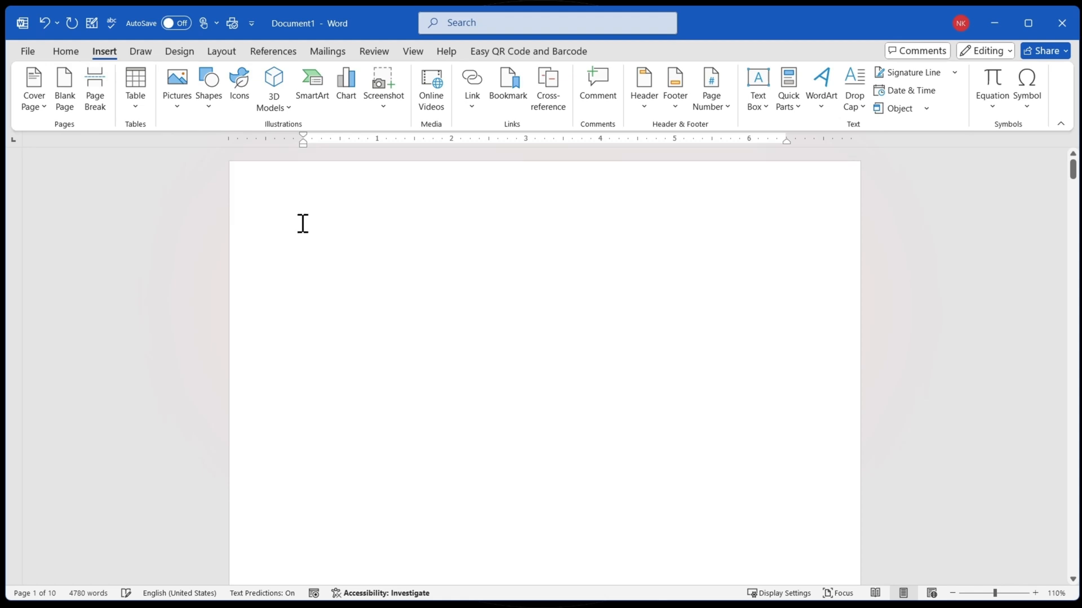
{"action": "left_click", "coordinate": [210, 97]}
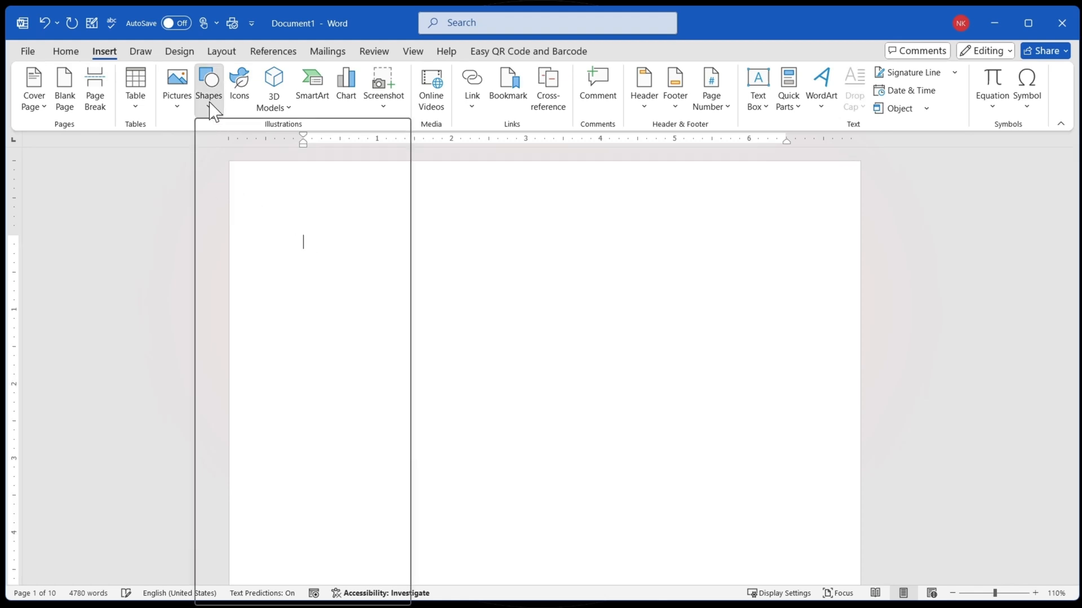
{"action": "left_click", "coordinate": [255, 148]}
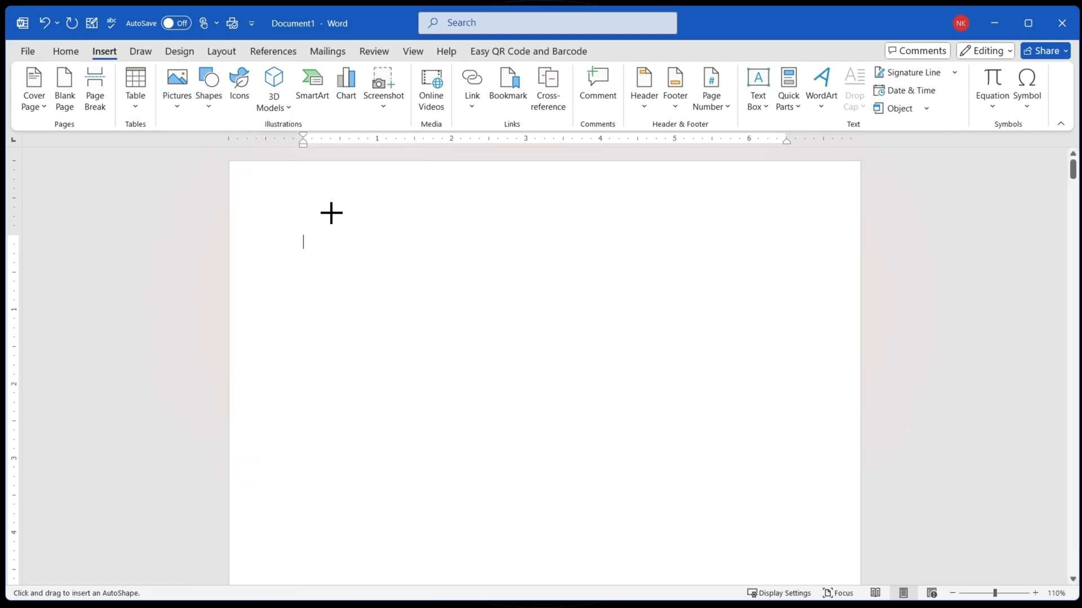
{"action": "left_click_drag", "start_coordinate": [257, 185], "coordinate": [780, 586]}
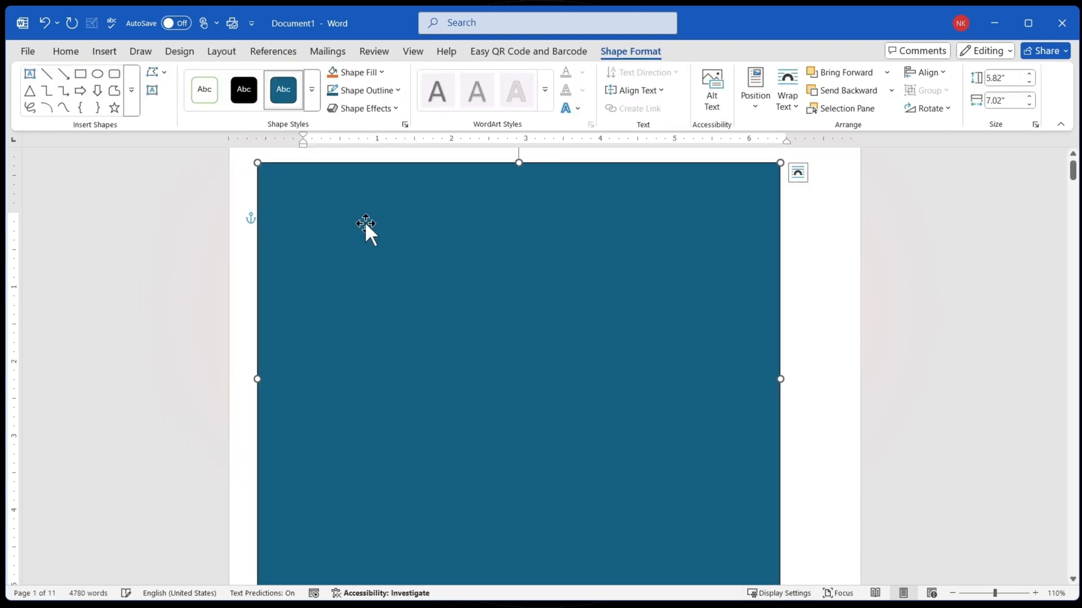
Step: Apply the black shape style to the rectangle and change its fill to dark red
{"action": "left_click", "coordinate": [245, 93]}
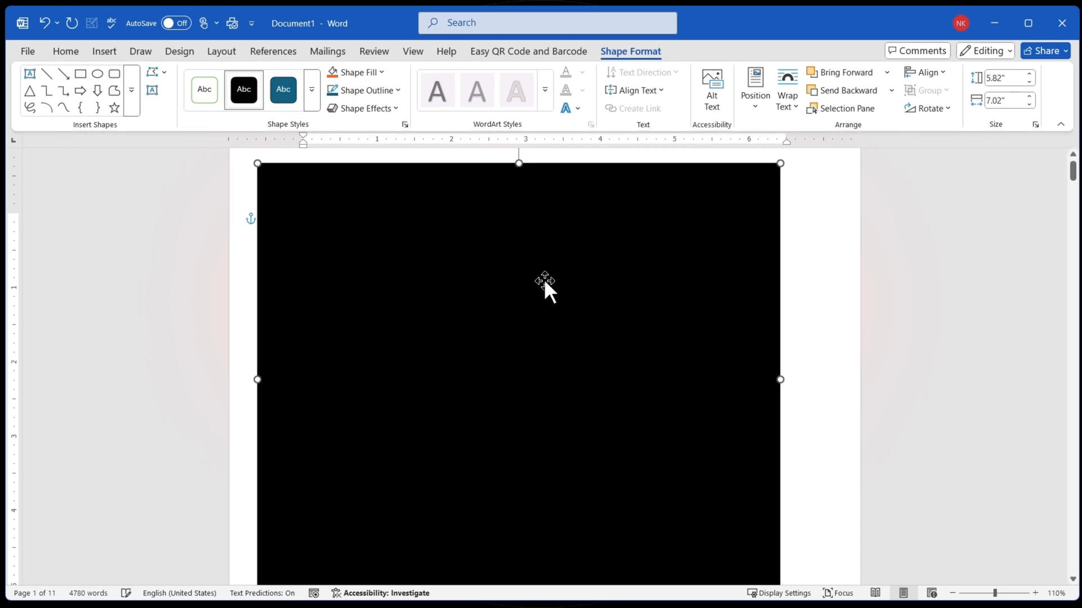
{"action": "left_click", "coordinate": [361, 74]}
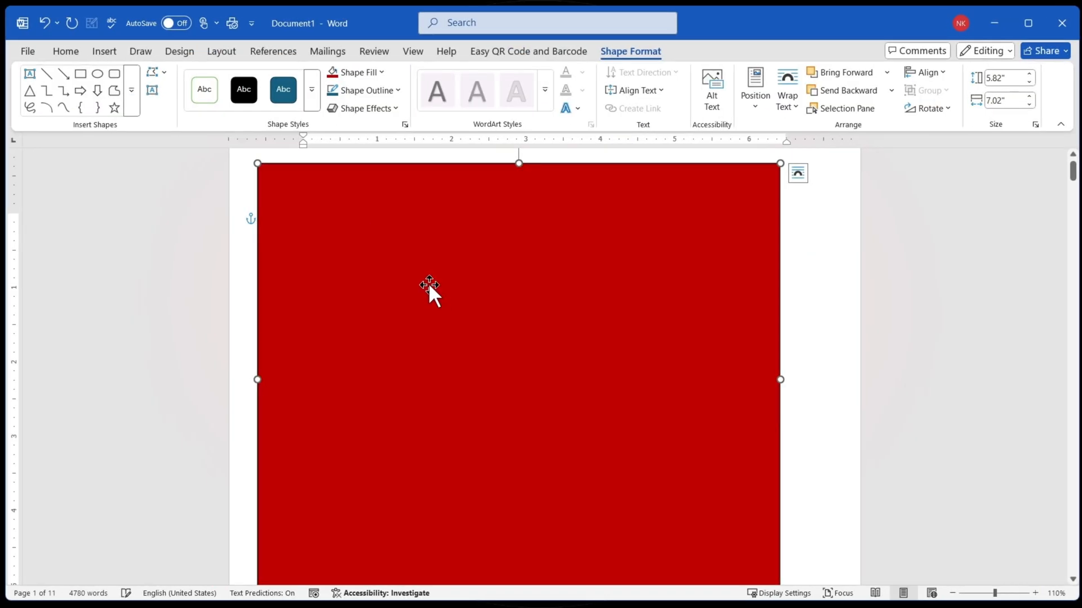
{"action": "left_click", "coordinate": [367, 74]}
{"action": "left_click", "coordinate": [367, 74]}
Step: Save the selected red rectangle to the Cover Page gallery as a building block named "COVERPAGE1"
{"action": "scroll", "coordinate": [430, 273], "scroll_direction": "down", "scroll_amount": 3}
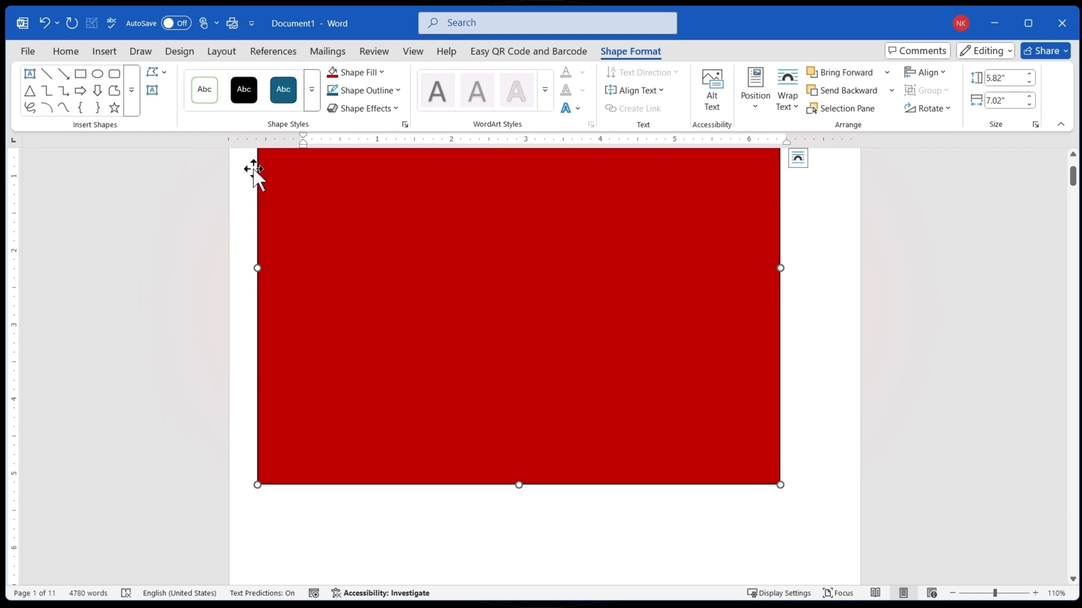
{"action": "left_click", "coordinate": [111, 54]}
{"action": "left_click", "coordinate": [38, 99]}
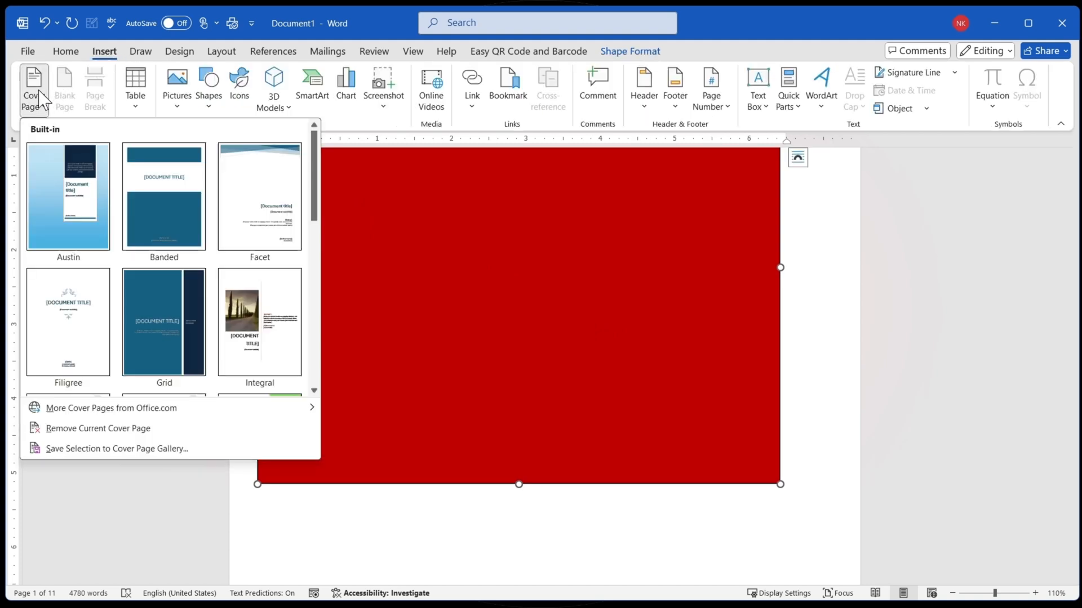
{"action": "left_click", "coordinate": [161, 452]}
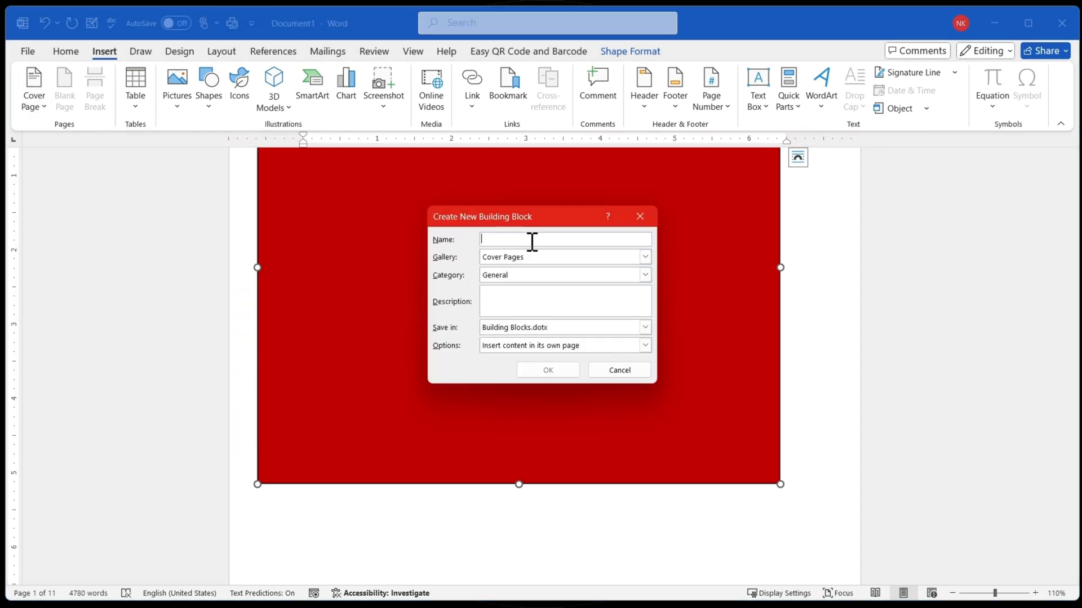
{"action": "type", "text": "COVERPAGE1"}
{"action": "key", "text": "Return"}
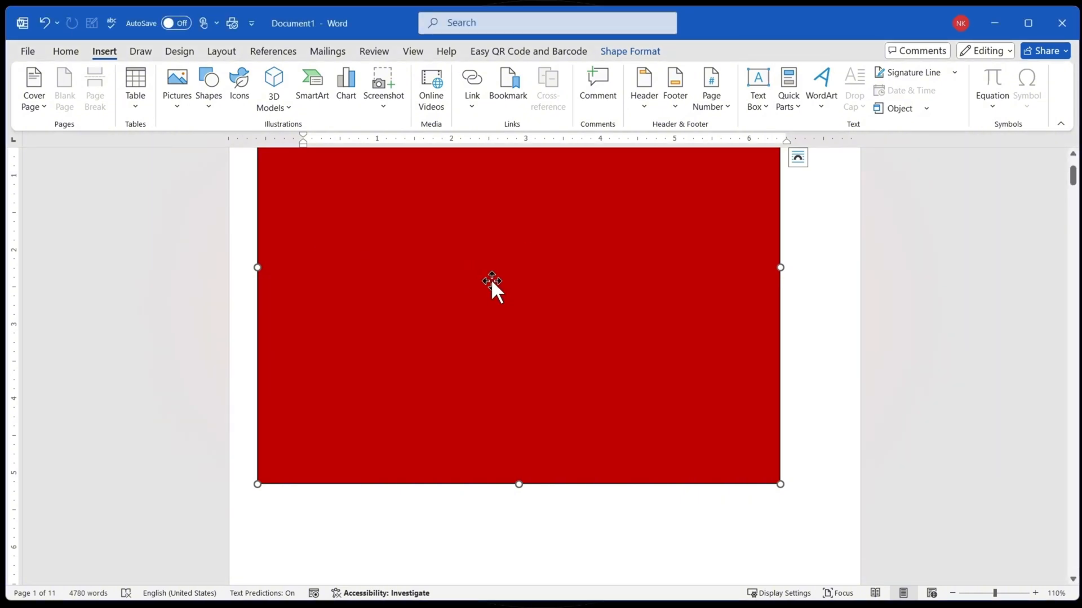
Step: Locate the saved COVERPAGE1 design under the General category of the cover page gallery
{"action": "scroll", "coordinate": [489, 280], "scroll_direction": "up", "scroll_amount": 2}
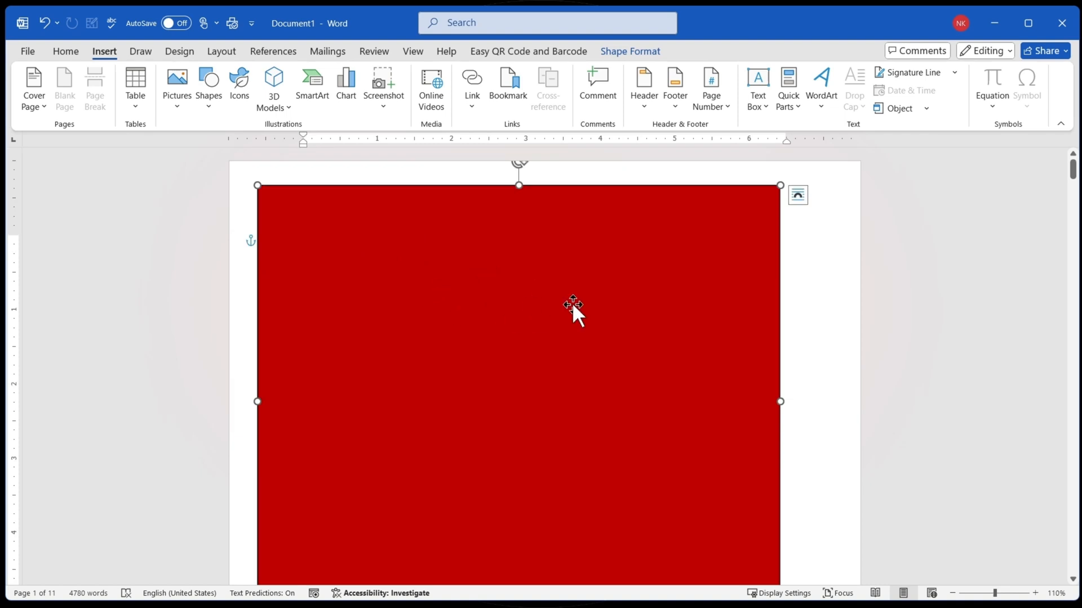
{"action": "left_click", "coordinate": [40, 105]}
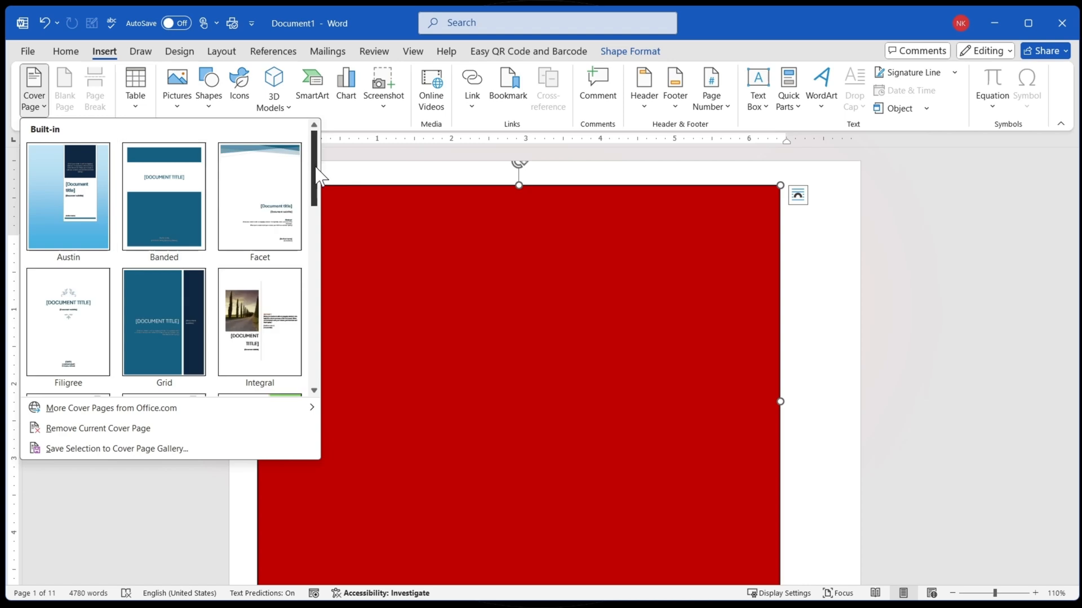
{"action": "scroll", "coordinate": [317, 197], "scroll_direction": "down", "scroll_amount": 1}
{"action": "left_click_drag", "start_coordinate": [316, 220], "coordinate": [313, 378]}
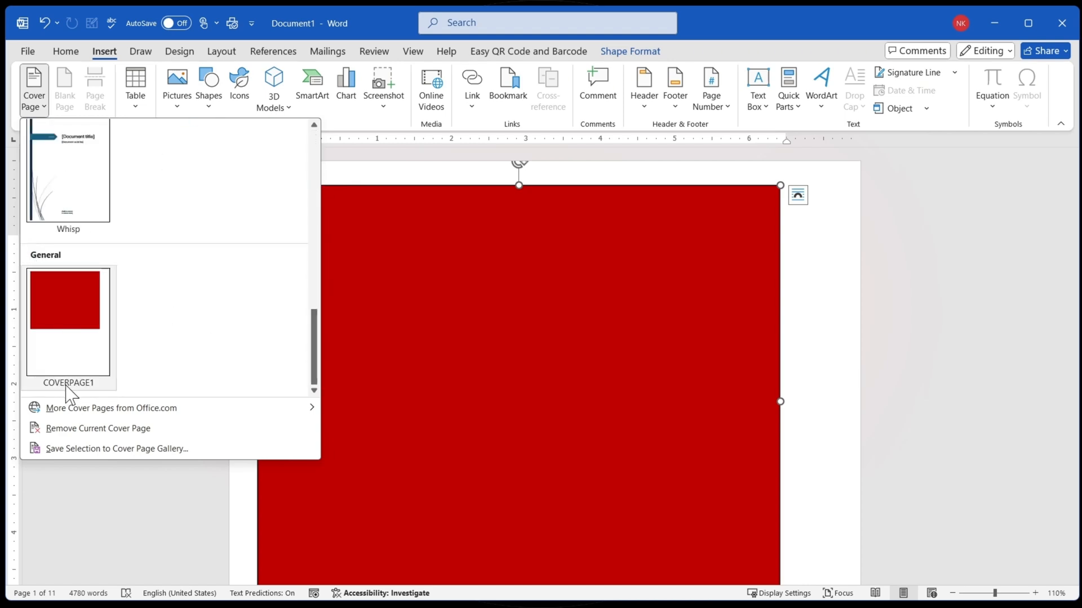
{"action": "left_click", "coordinate": [69, 360]}
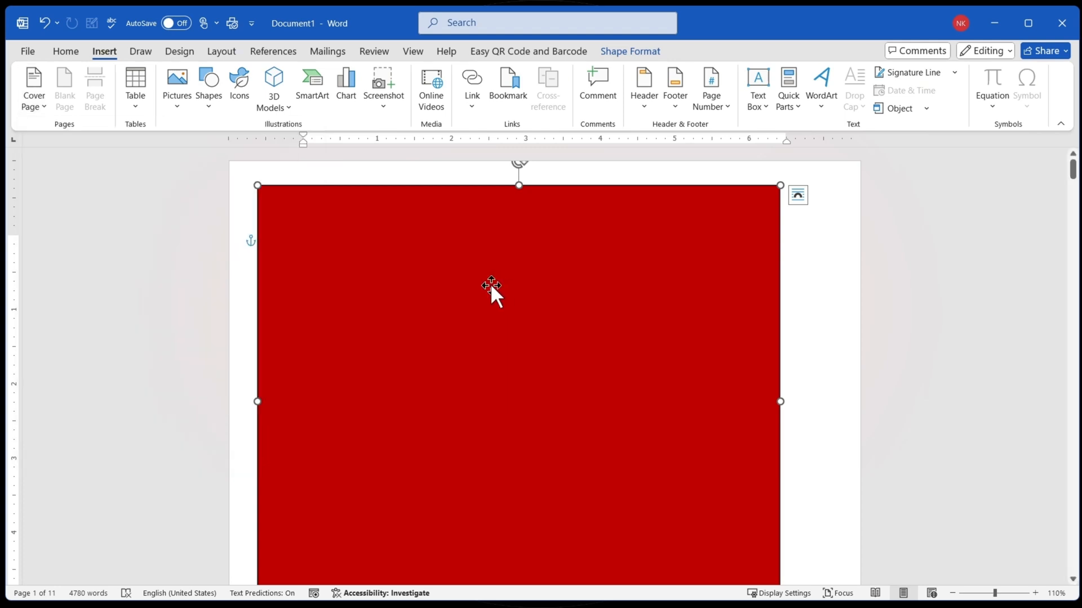
Step: Delete the red rectangle and the blank page beneath it at the start of the document
{"action": "key", "text": "Delete"}
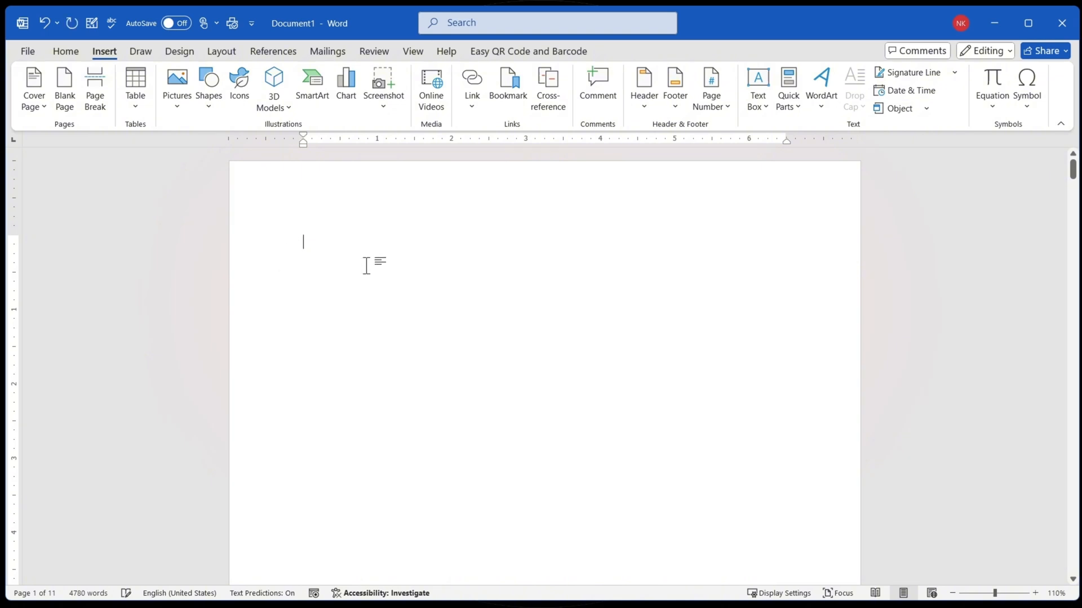
{"action": "key", "text": "Delete"}
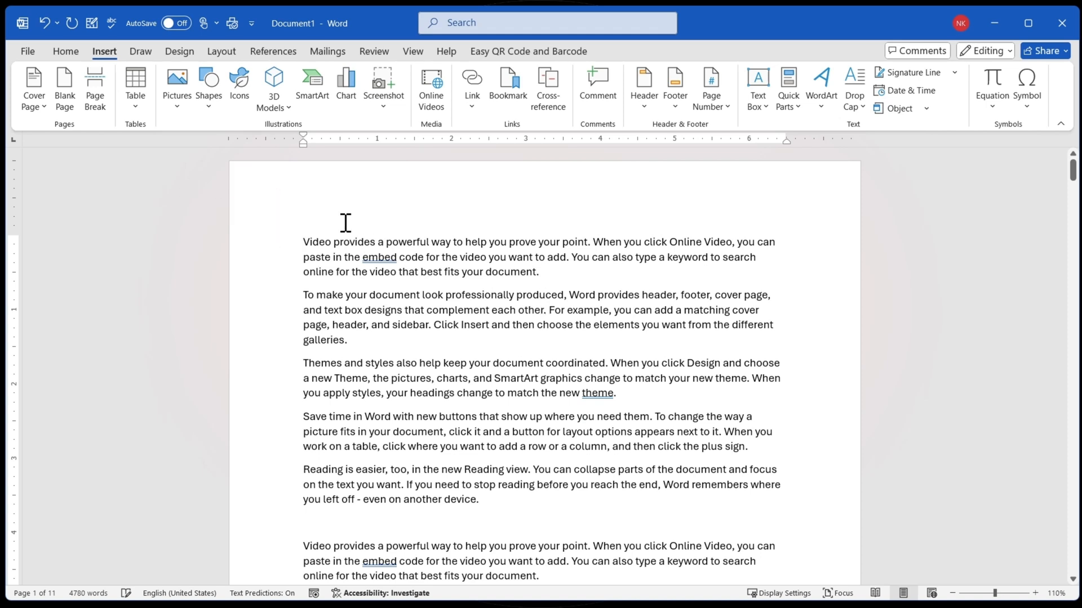
Step: Insert the custom COVERPAGE1 cover page from the General category and check how it sits before the document text
{"action": "left_click", "coordinate": [34, 93]}
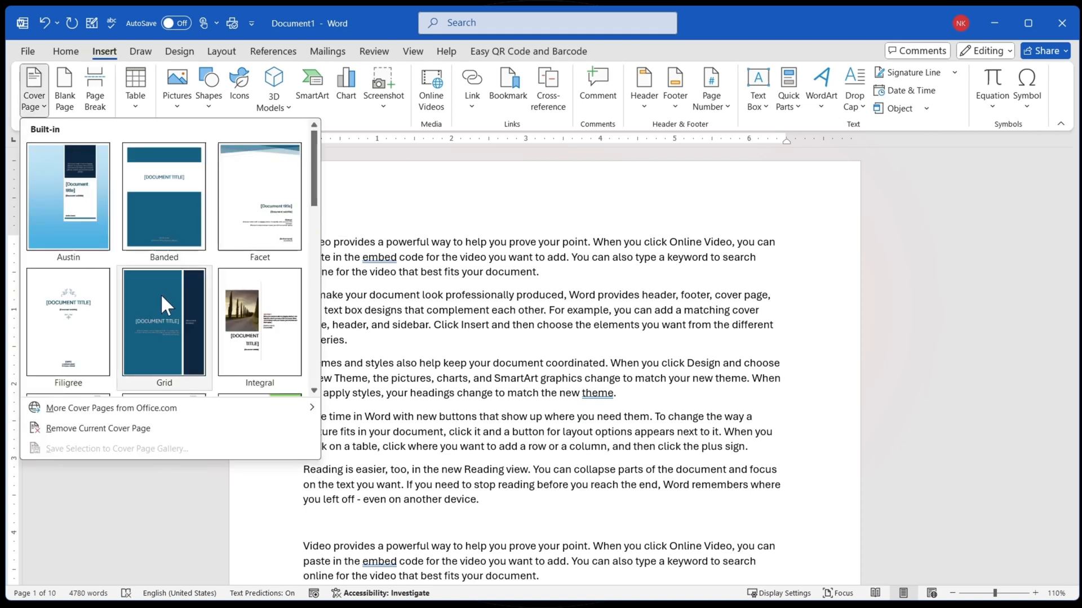
{"action": "scroll", "coordinate": [160, 298], "scroll_direction": "down", "scroll_amount": 10}
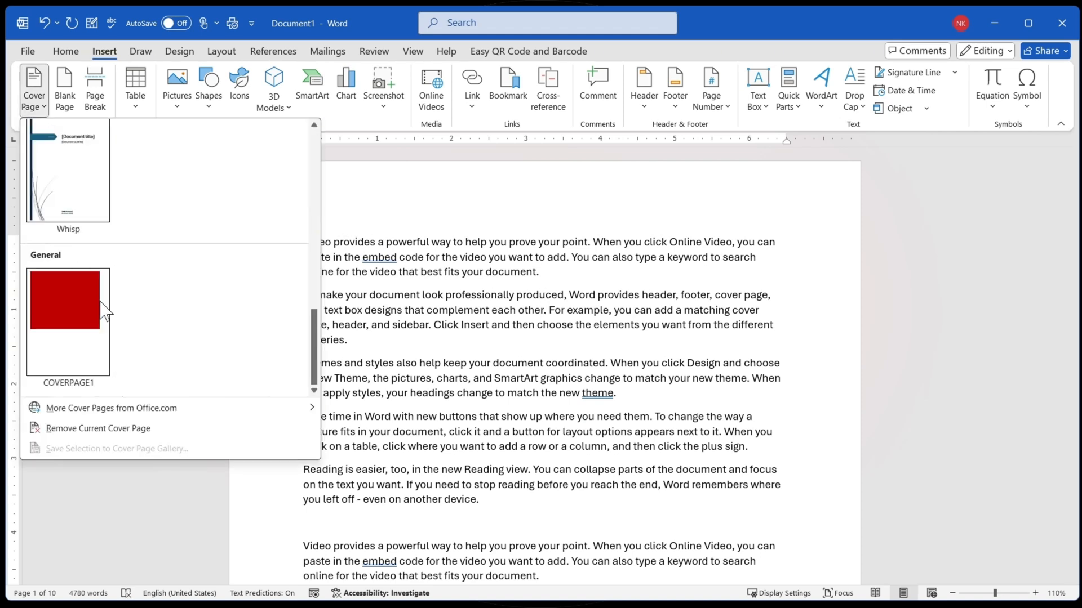
{"action": "left_click", "coordinate": [78, 354]}
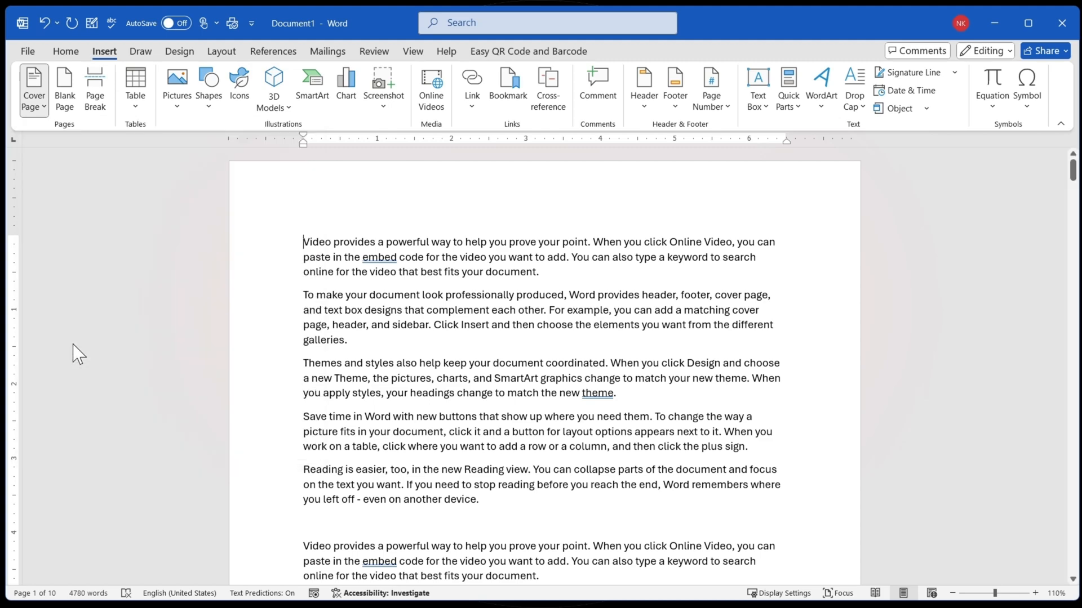
{"action": "scroll", "coordinate": [387, 276], "scroll_direction": "down", "scroll_amount": 7}
{"action": "scroll", "coordinate": [387, 276], "scroll_direction": "down", "scroll_amount": 3}
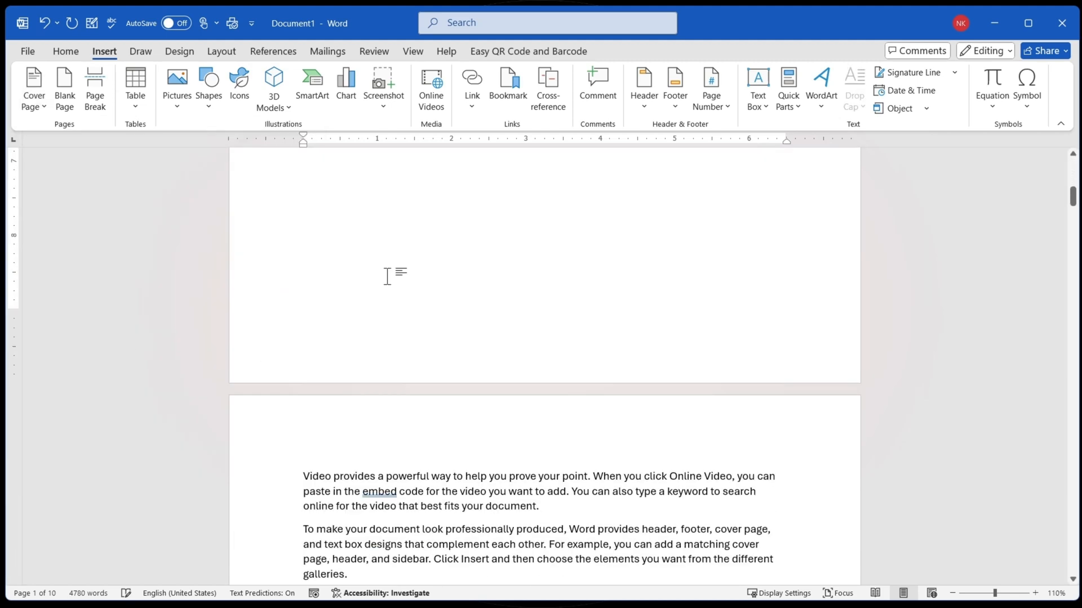
Step: Remove the red rectangle cover page and insert a blank page before the document text
{"action": "scroll", "coordinate": [387, 276], "scroll_direction": "up", "scroll_amount": 6}
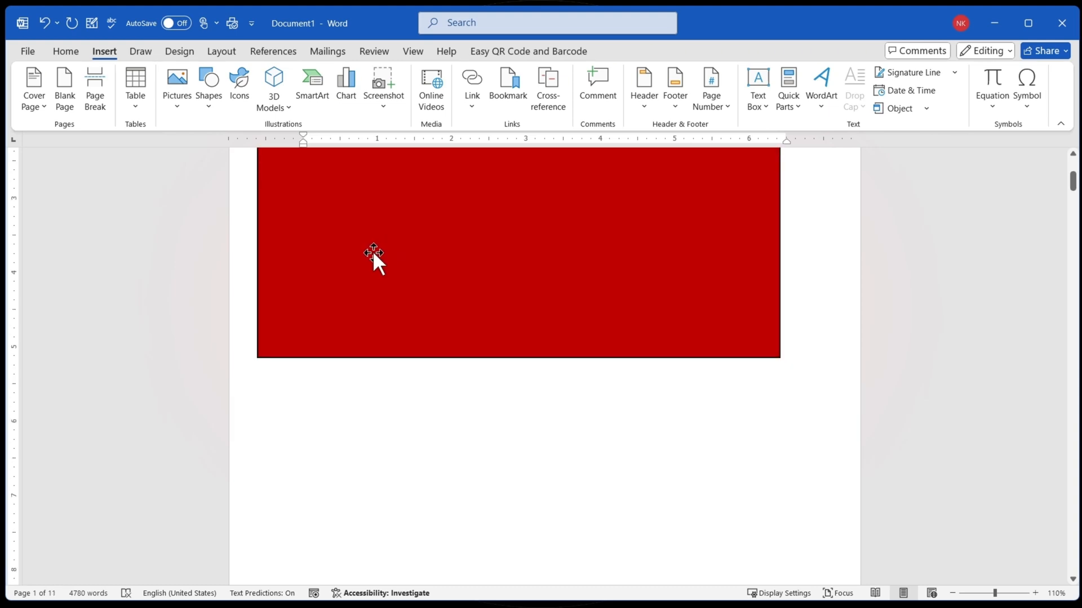
{"action": "left_click", "coordinate": [35, 106]}
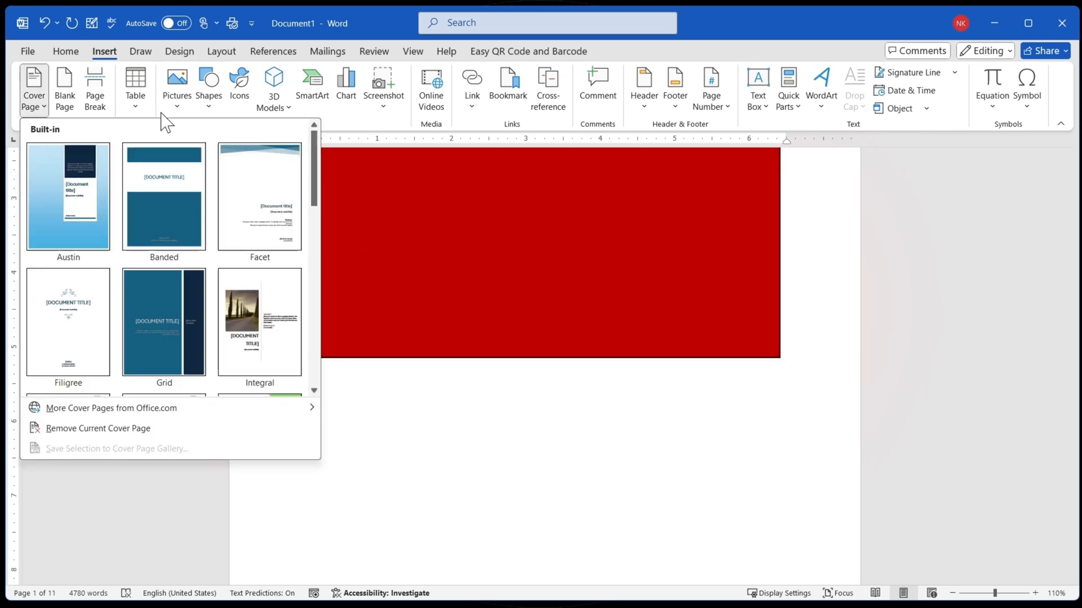
{"action": "left_click", "coordinate": [395, 210]}
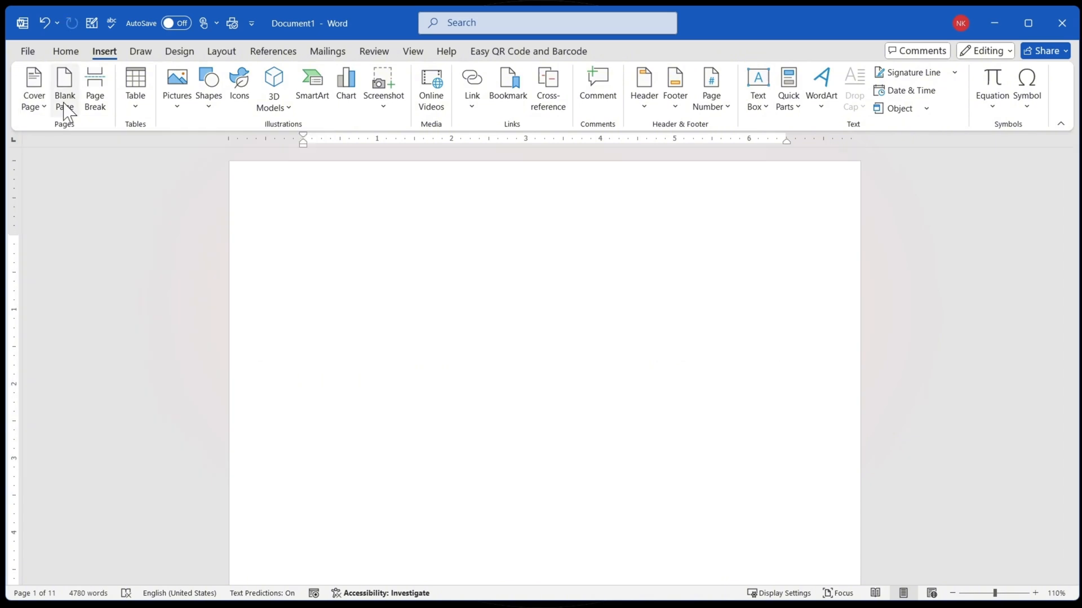
Step: Insert a blank page between the first paragraph and the one beginning "To make your document look professionally produced"
{"action": "scroll", "coordinate": [358, 274], "scroll_direction": "down", "scroll_amount": 10}
{"action": "scroll", "coordinate": [370, 277], "scroll_direction": "down", "scroll_amount": 8}
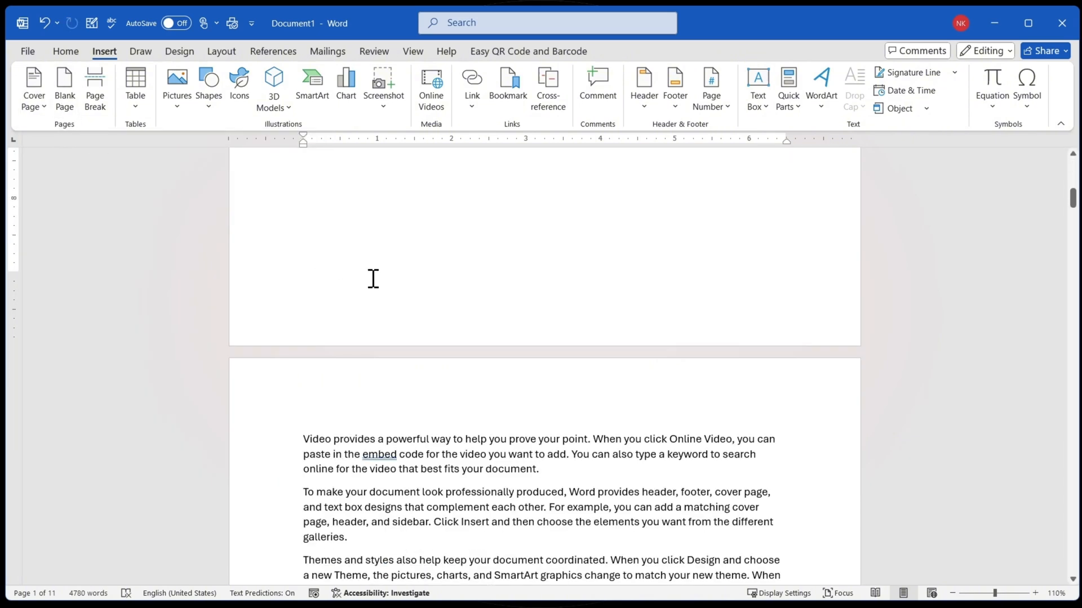
{"action": "left_click", "coordinate": [555, 256]}
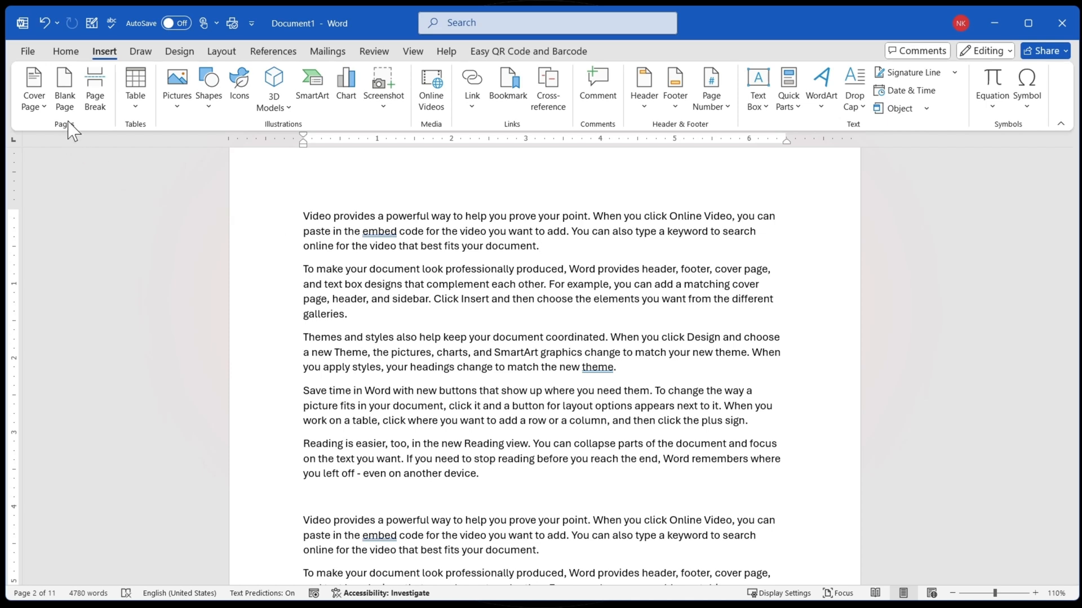
{"action": "left_click", "coordinate": [67, 100]}
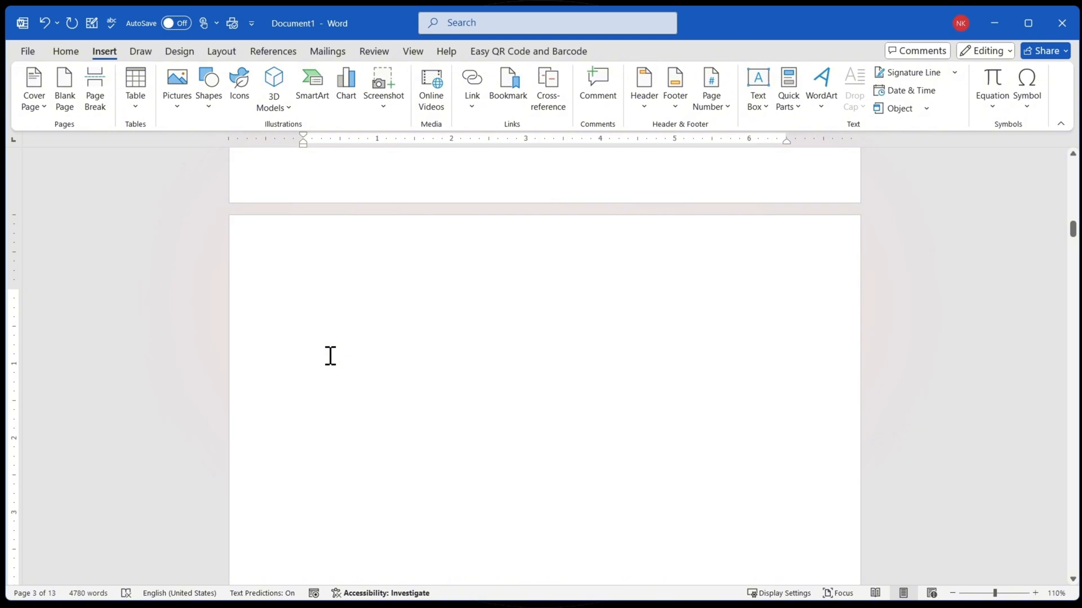
Step: Delete the blank page and the leftover break after the first paragraph so the second paragraph follows it directly
{"action": "type", "text": "To make your document look professionally produced, Word provides header, footer, cover page, and text box designs that complement each other. For example, you can add a matching cover page, header, and sidebar. Click Insert and then choose the elements you want from the different galleries. Themes and styles also help keep your document coordinated. When you click Design and choose a new Theme, the pictures, charts, and SmartArt graphics change to match your new theme. When you apply styles, your headings change to match the new theme. Save time in Word with new buttons that show up where you need them. To change the way a picture fits in your document, click it and a button for layout options appears next to it. When you work on a table, click where you want to add a row or a column, and then click the plus sign. Reading is easier, too, in the new Reading view. You can collapse parts of the document and focus on the text you want. If you need to stop reading before you reach the end, Word remembers where you left off - even on another device."}
{"action": "key", "text": "Delete"}
{"action": "key", "text": "Delete"}
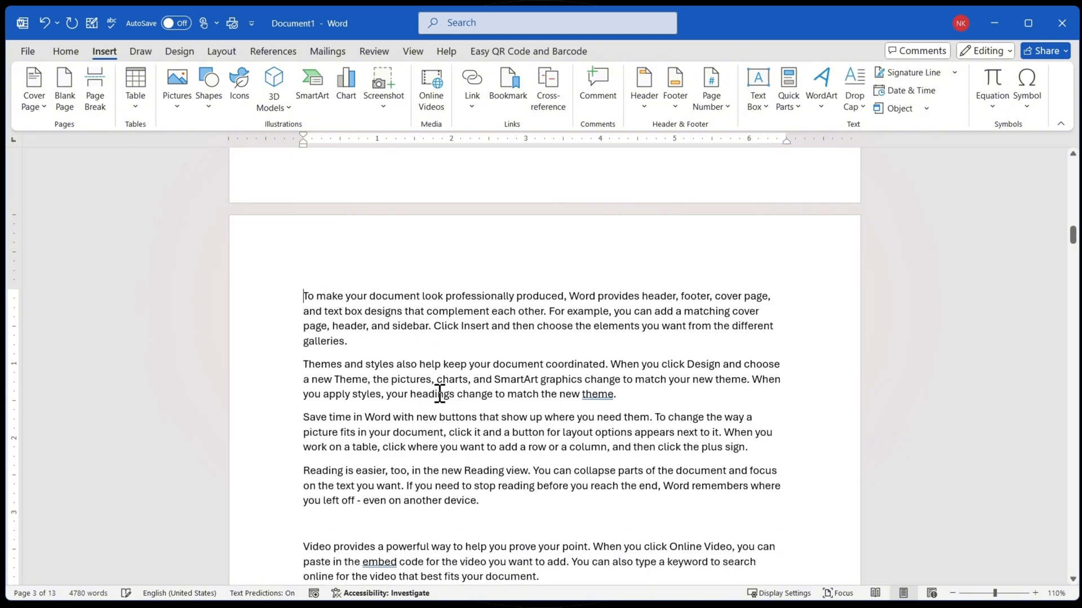
{"action": "scroll", "coordinate": [345, 336], "scroll_direction": "up", "scroll_amount": 7}
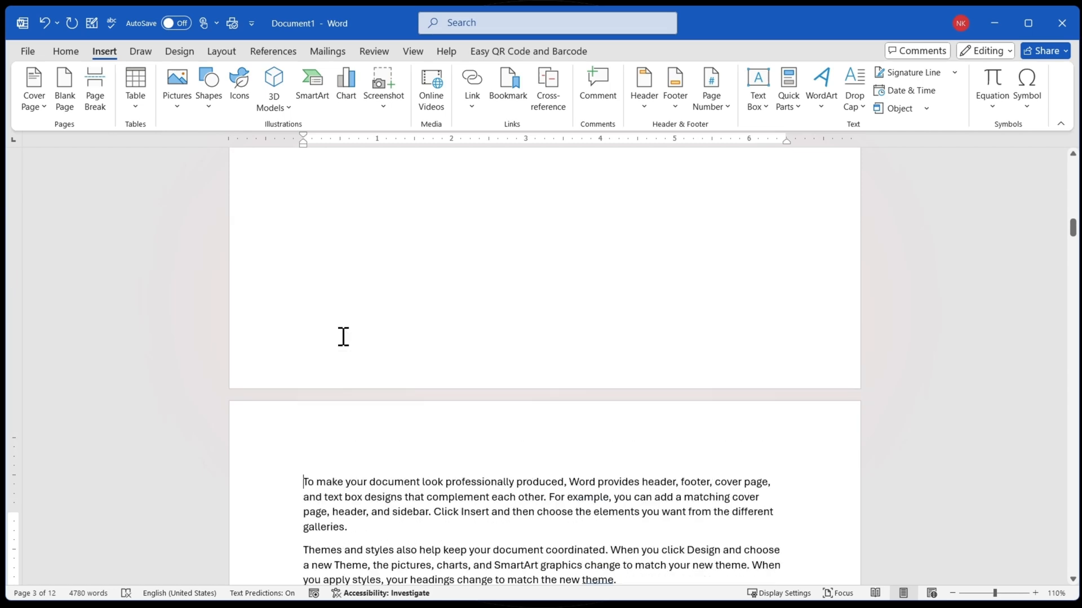
{"action": "scroll", "coordinate": [315, 438], "scroll_direction": "down", "scroll_amount": 8}
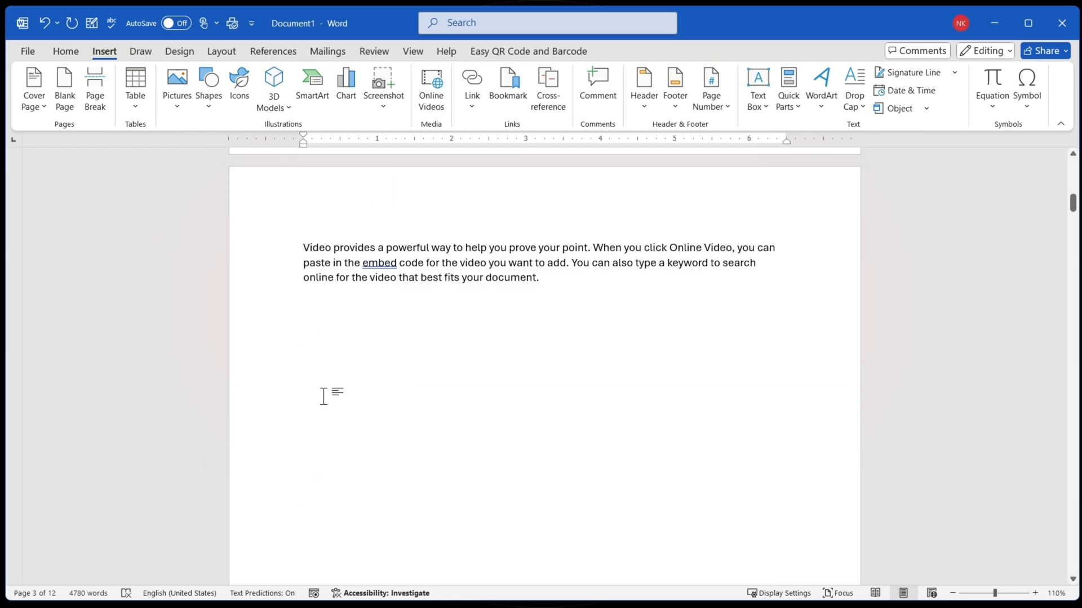
{"action": "scroll", "coordinate": [324, 394], "scroll_direction": "up", "scroll_amount": 1}
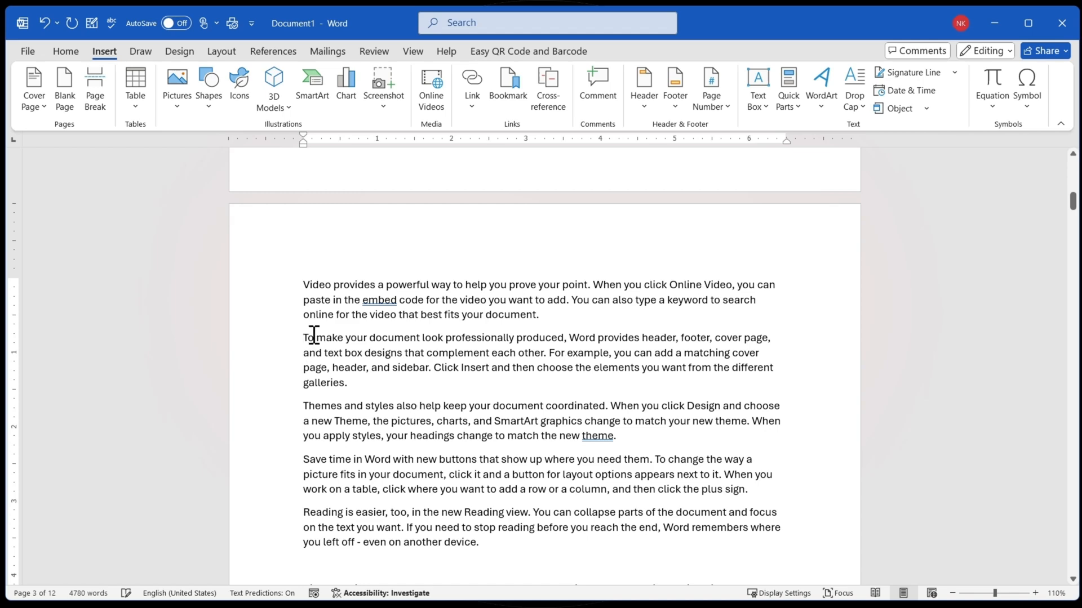
Step: Delete the blank page and the leftover empty paragraph at the very start of the document
{"action": "scroll", "coordinate": [403, 380], "scroll_direction": "up", "scroll_amount": 10}
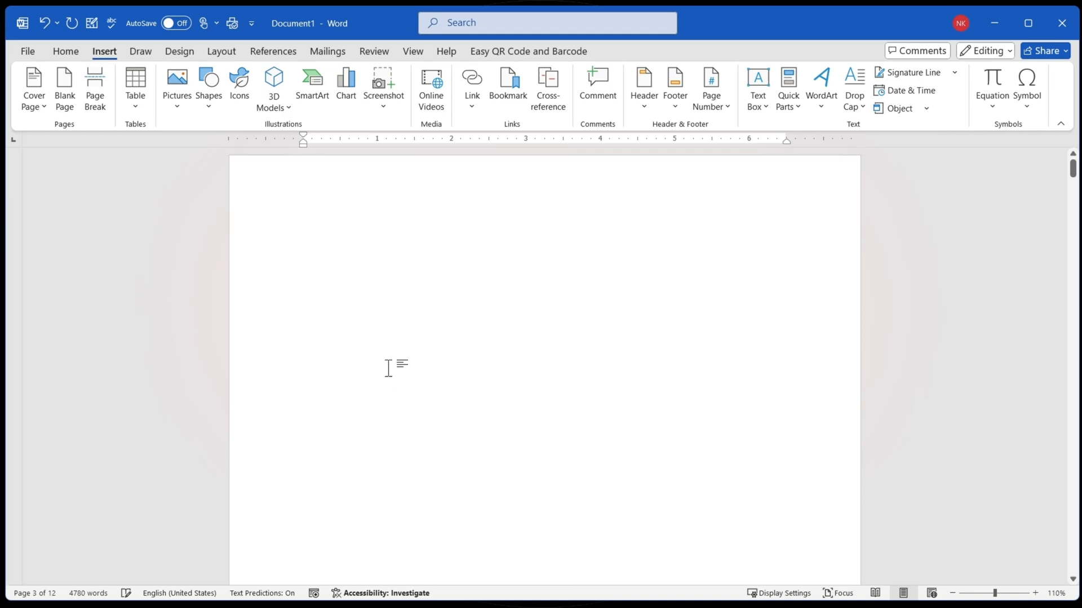
{"action": "left_click", "coordinate": [300, 248]}
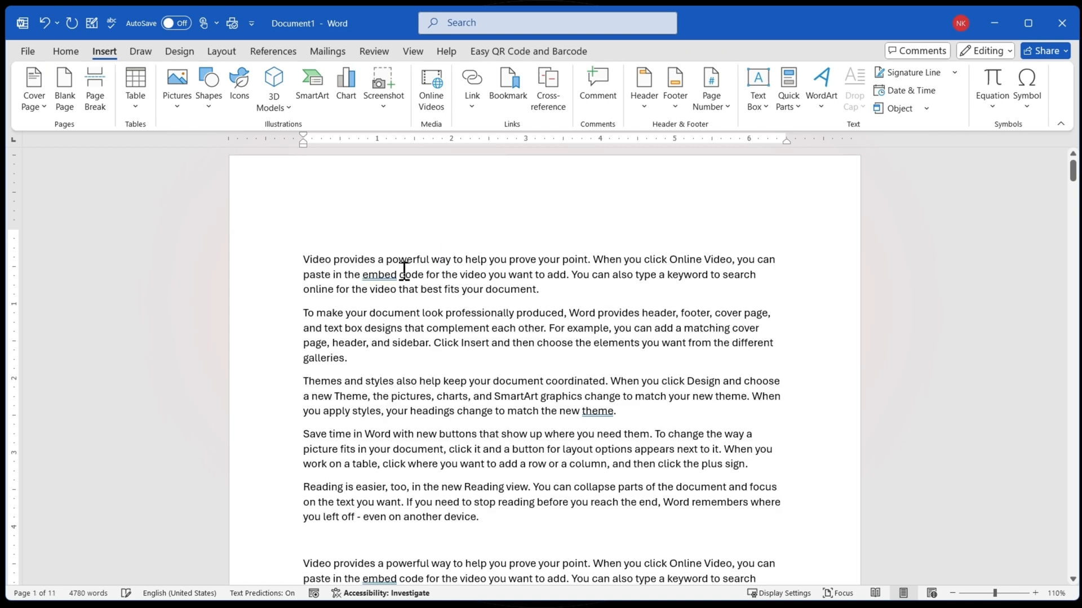
{"action": "key", "text": "Delete"}
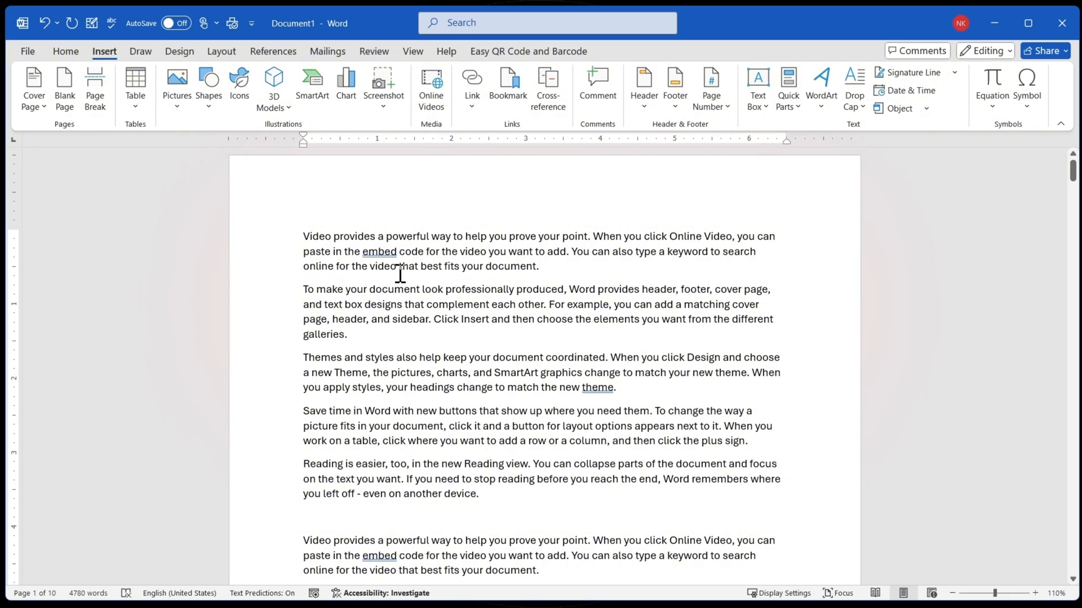
Step: Remove the words "help you" from the first sentence so it reads "a powerful way to prove your point"
{"action": "left_click", "coordinate": [552, 280]}
{"action": "key", "text": "Delete"}
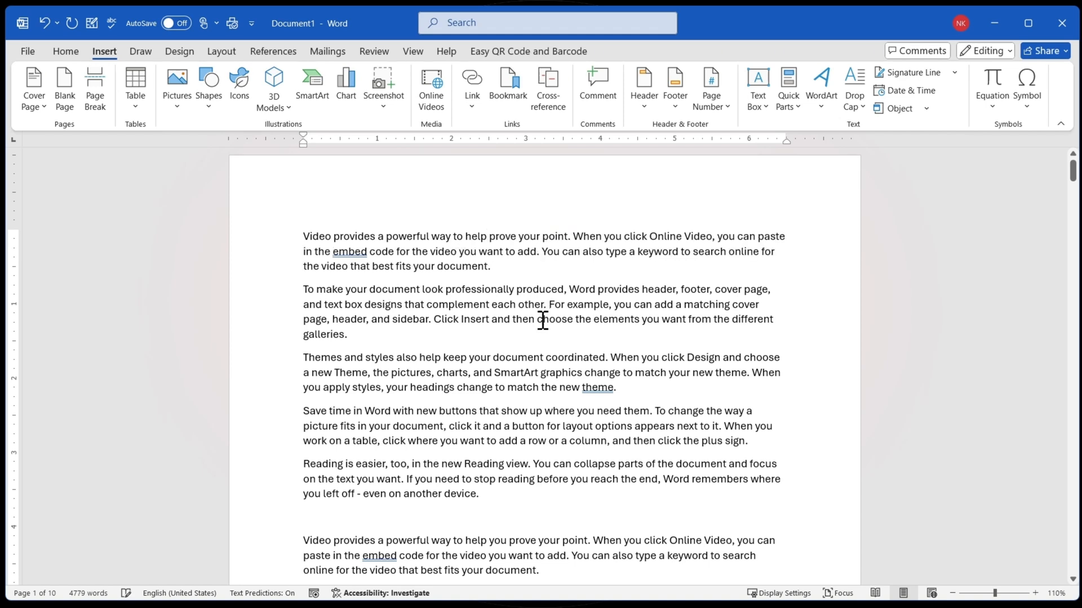
{"action": "key", "text": "BackSpace"}
{"action": "key", "text": "BackSpace"}
{"action": "key", "text": "BackSpace"}
{"action": "key", "text": "BackSpace"}
{"action": "key", "text": "BackSpace"}
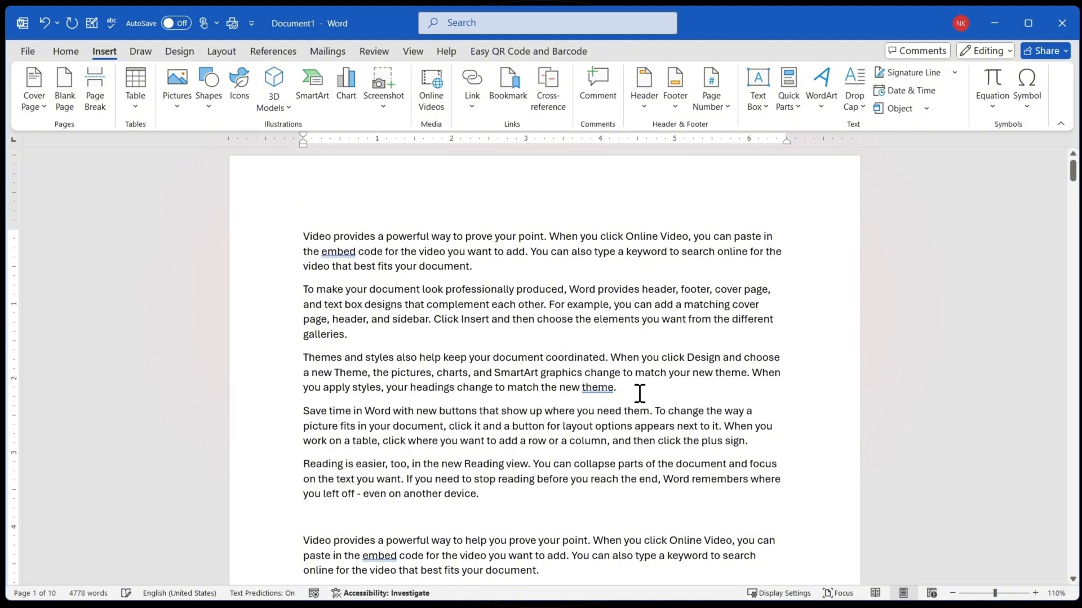
Step: Insert a page break after the third paragraph and check how "Save time in Word" continues on the next page
{"action": "left_click_drag", "start_coordinate": [637, 394], "coordinate": [288, 240]}
{"action": "scroll", "coordinate": [420, 304], "scroll_direction": "down", "scroll_amount": 2}
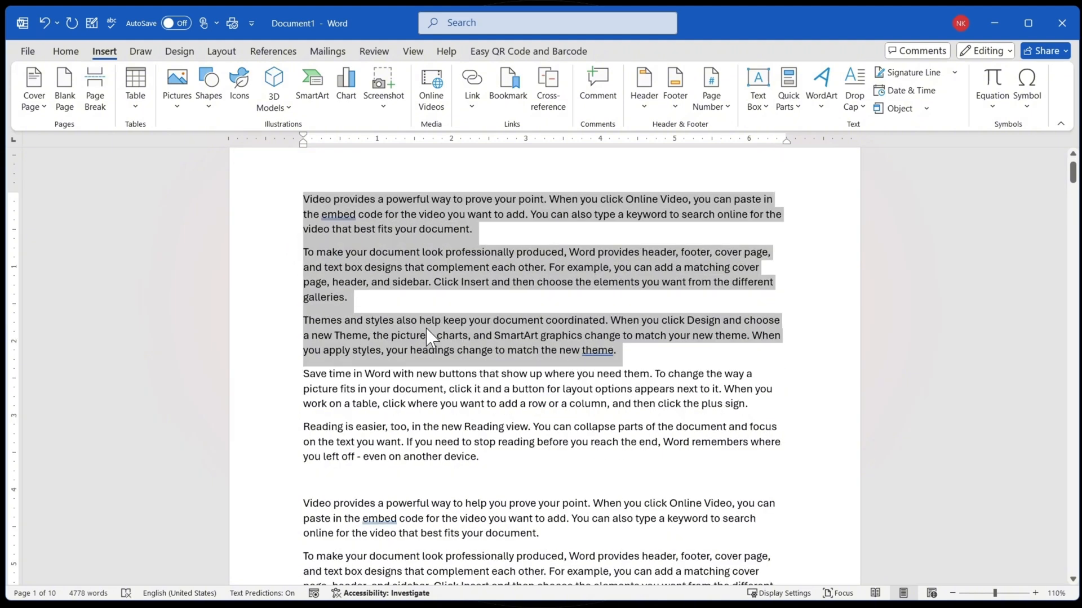
{"action": "left_click", "coordinate": [648, 318]}
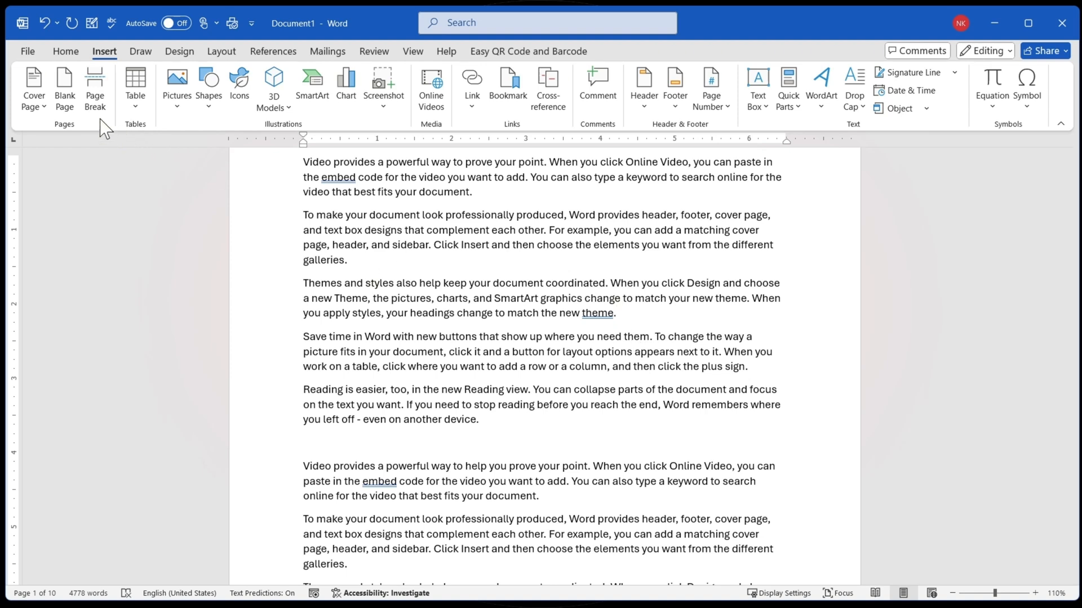
{"action": "left_click", "coordinate": [100, 85]}
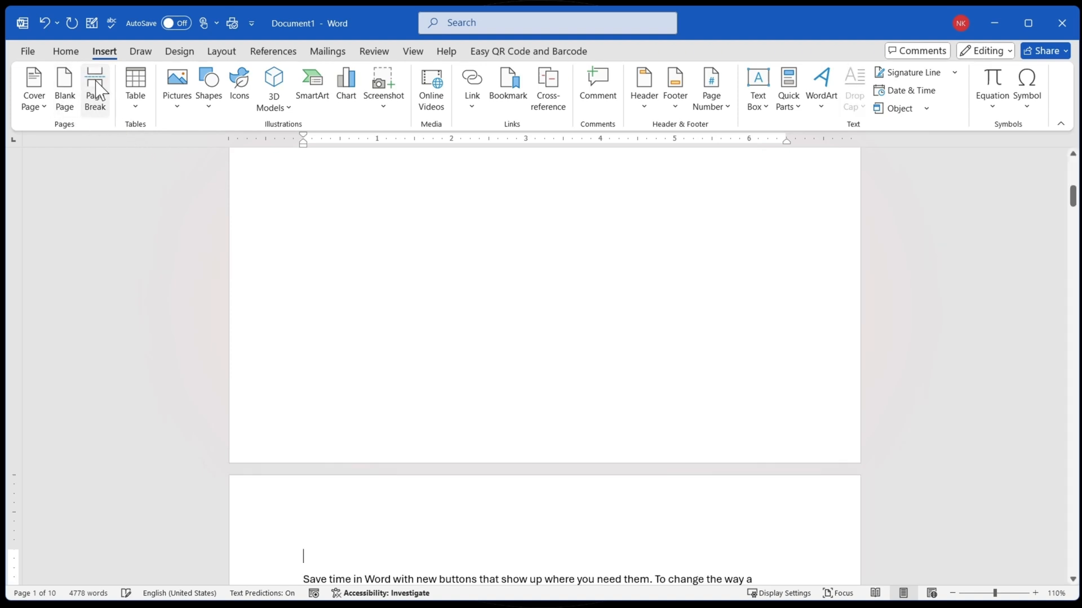
{"action": "scroll", "coordinate": [491, 483], "scroll_direction": "up", "scroll_amount": 3}
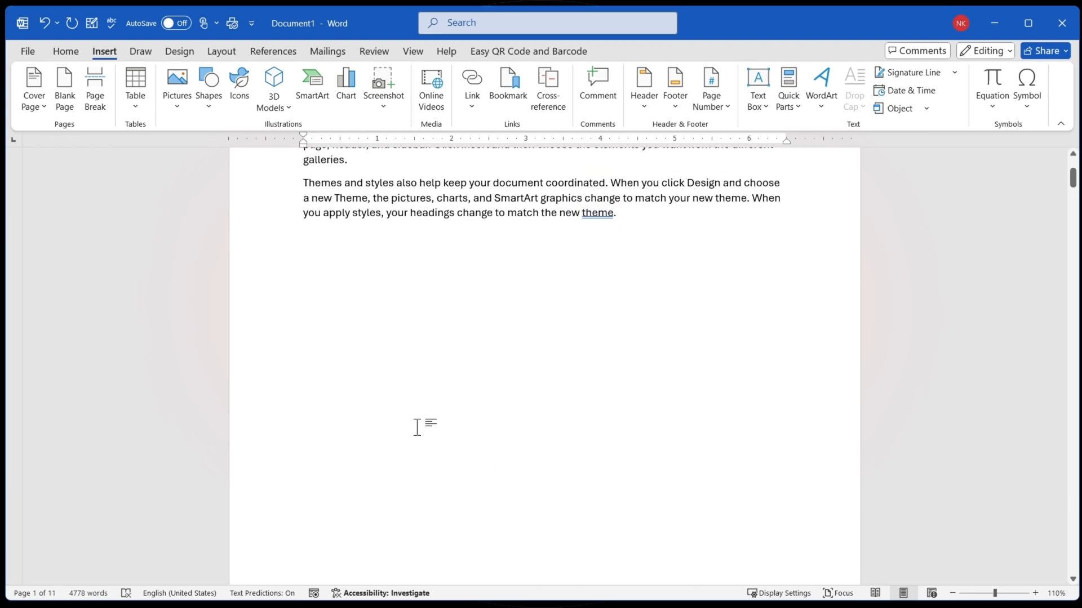
{"action": "scroll", "coordinate": [432, 468], "scroll_direction": "down", "scroll_amount": 5}
{"action": "scroll", "coordinate": [435, 459], "scroll_direction": "down", "scroll_amount": 2}
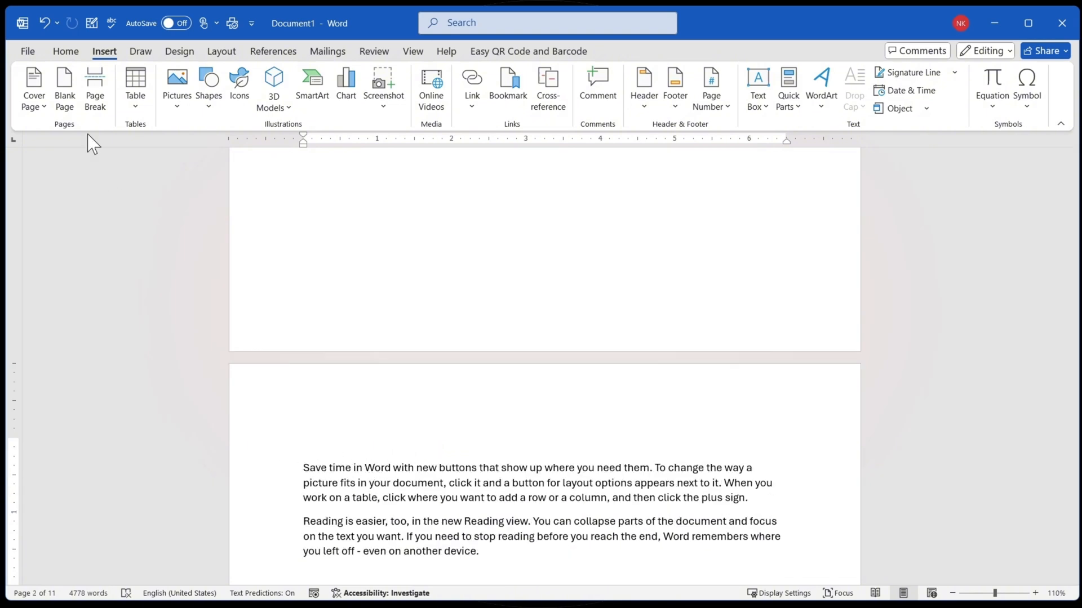
Step: Show the formatting marks and locate the page break marker below the third paragraph
{"action": "left_click", "coordinate": [66, 51]}
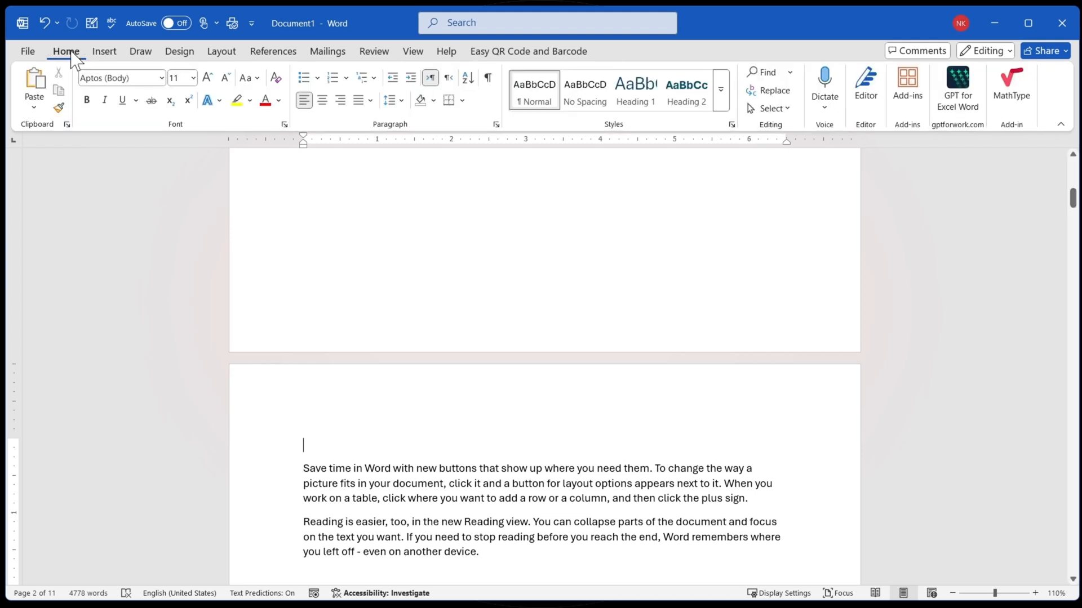
{"action": "left_click", "coordinate": [489, 79]}
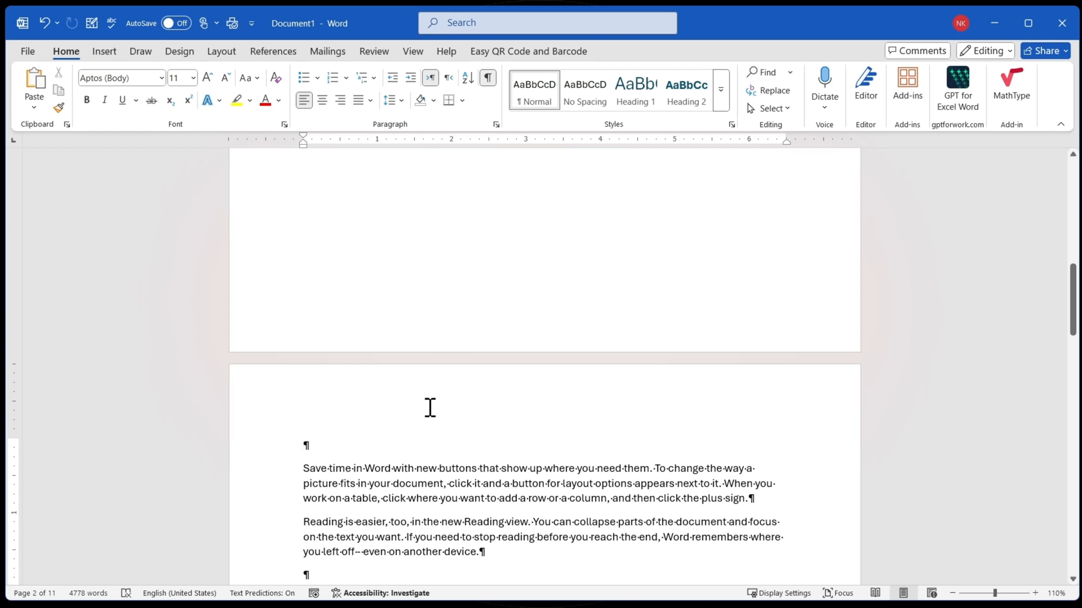
{"action": "scroll", "coordinate": [430, 405], "scroll_direction": "up", "scroll_amount": 7}
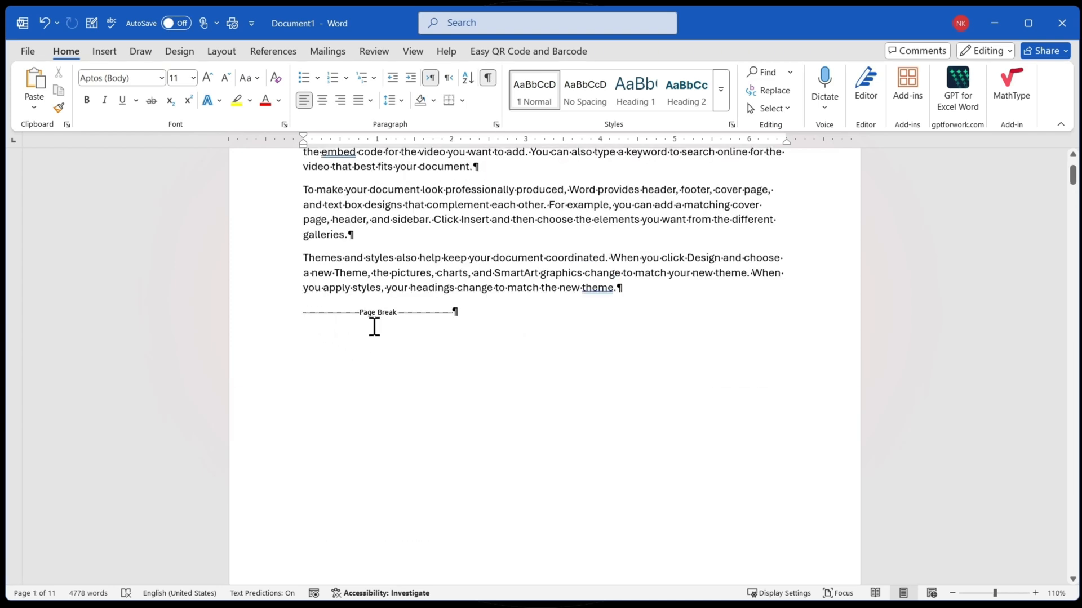
Step: Delete the page break and the leftover empty paragraph before "Save time in Word", and hide the formatting marks
{"action": "left_click_drag", "start_coordinate": [302, 311], "coordinate": [500, 311]}
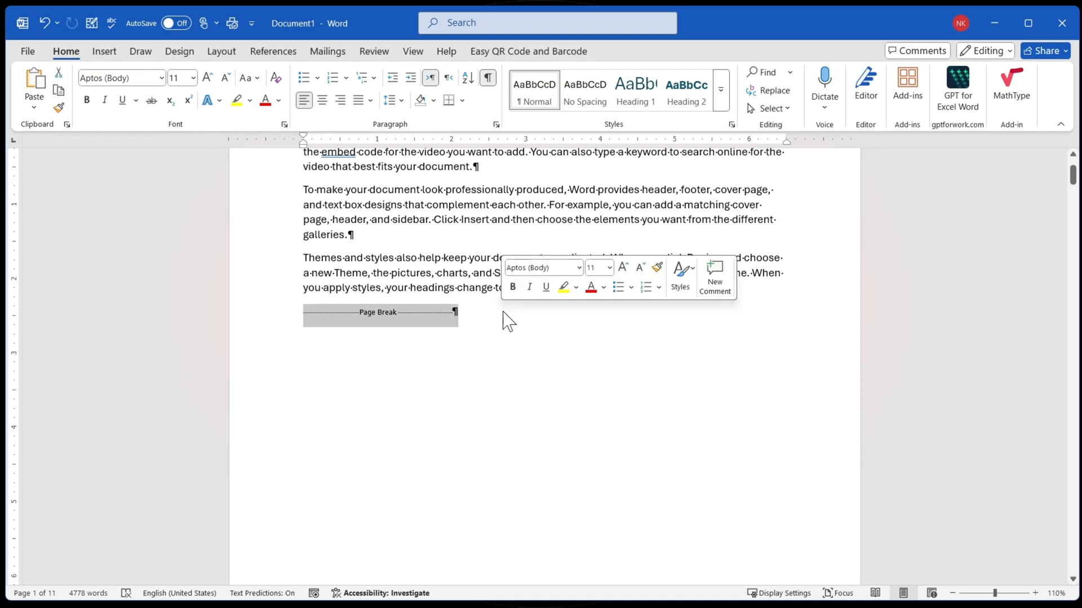
{"action": "key", "text": "Delete"}
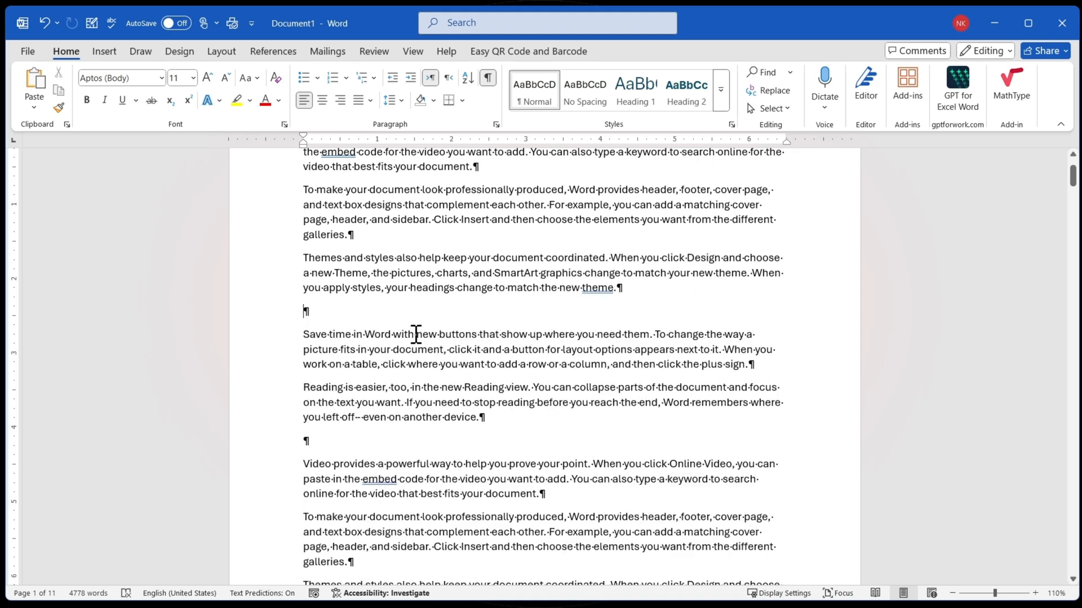
{"action": "key", "text": "Delete"}
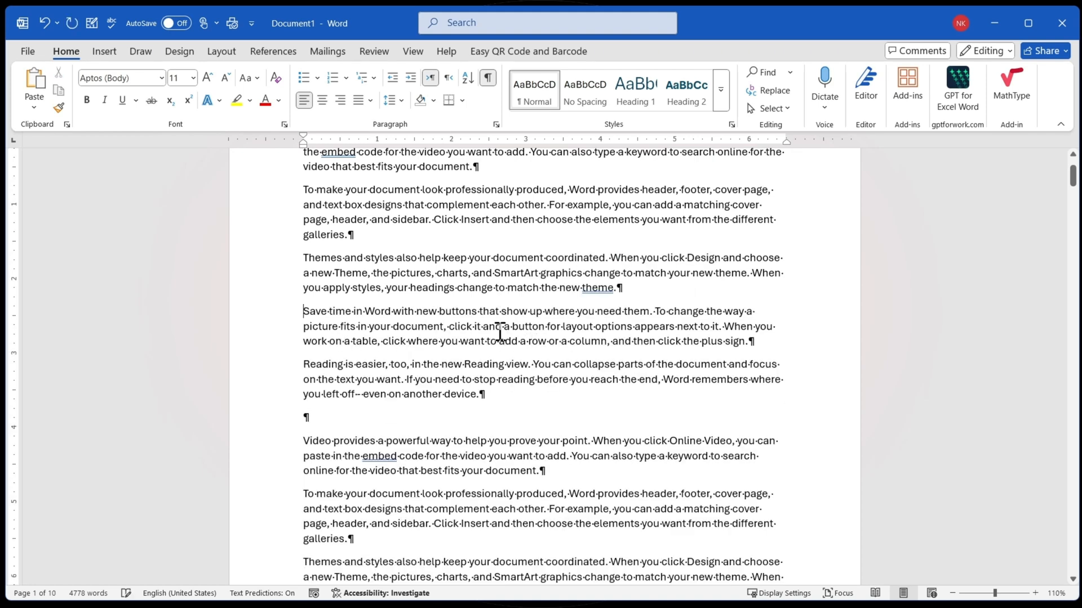
{"action": "left_click", "coordinate": [488, 78]}
Step: Place the cursor before the "Save time in Word" paragraph and view the options for inserting a table
{"action": "left_click", "coordinate": [104, 51]}
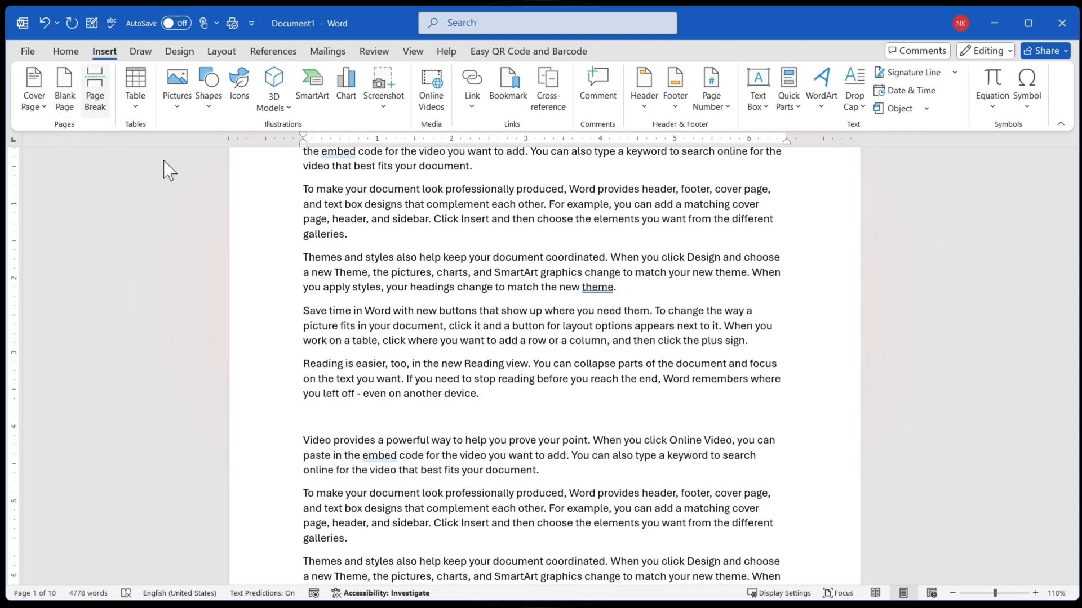
{"action": "left_click", "coordinate": [304, 311]}
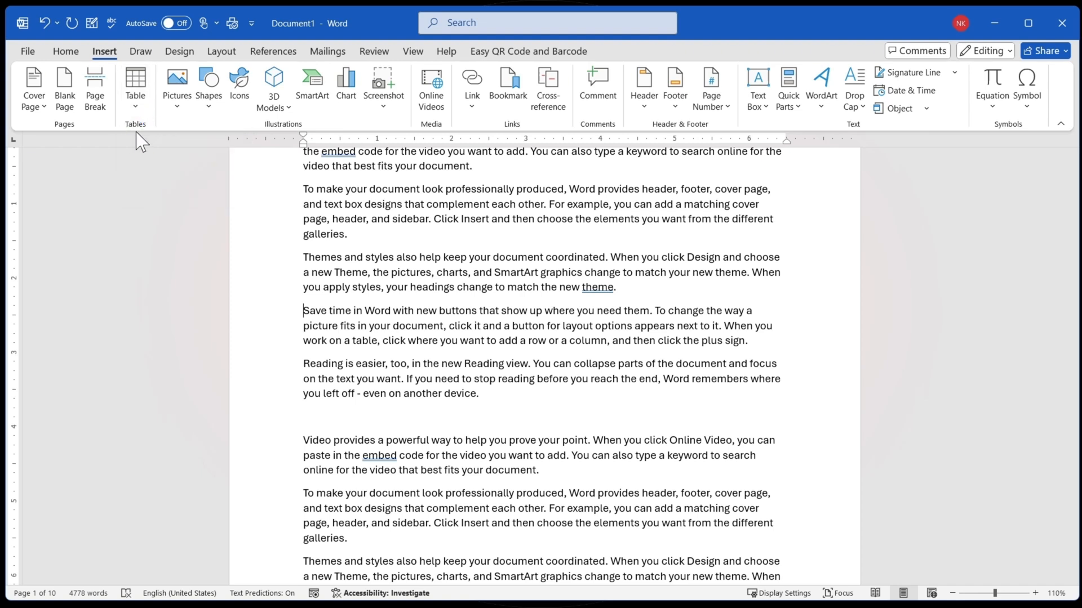
{"action": "left_click", "coordinate": [135, 110]}
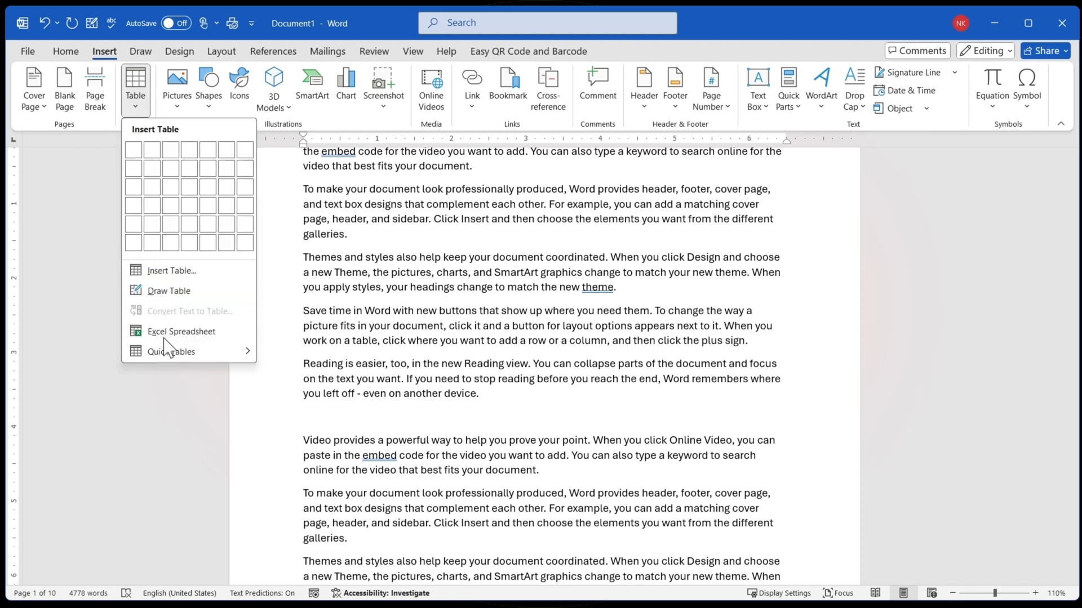
{"action": "left_click", "coordinate": [414, 285]}
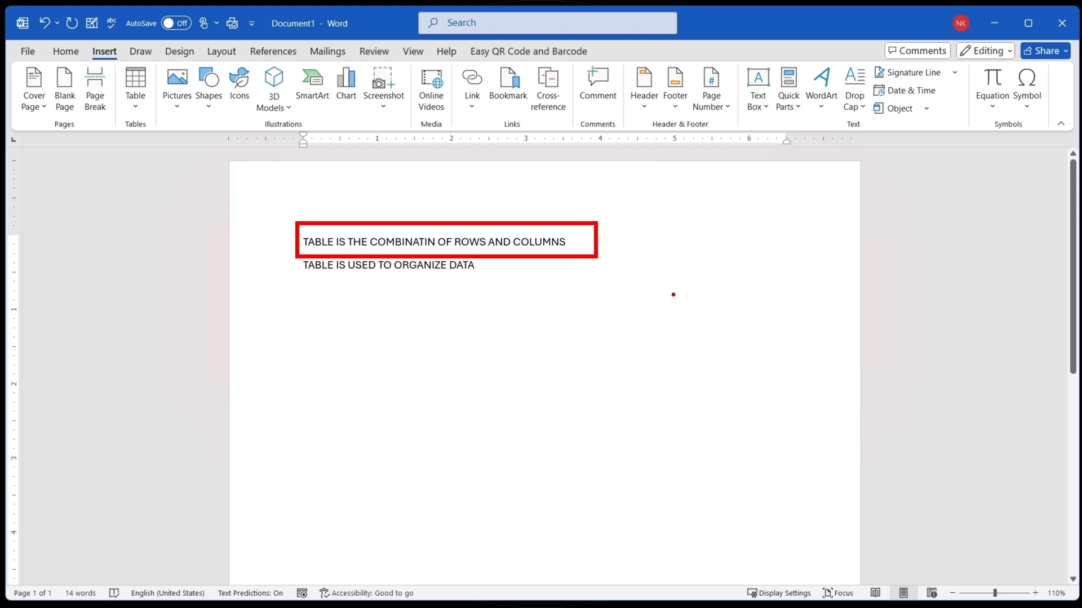
{"action": "left_click_drag", "start_coordinate": [294, 251], "coordinate": [491, 284]}
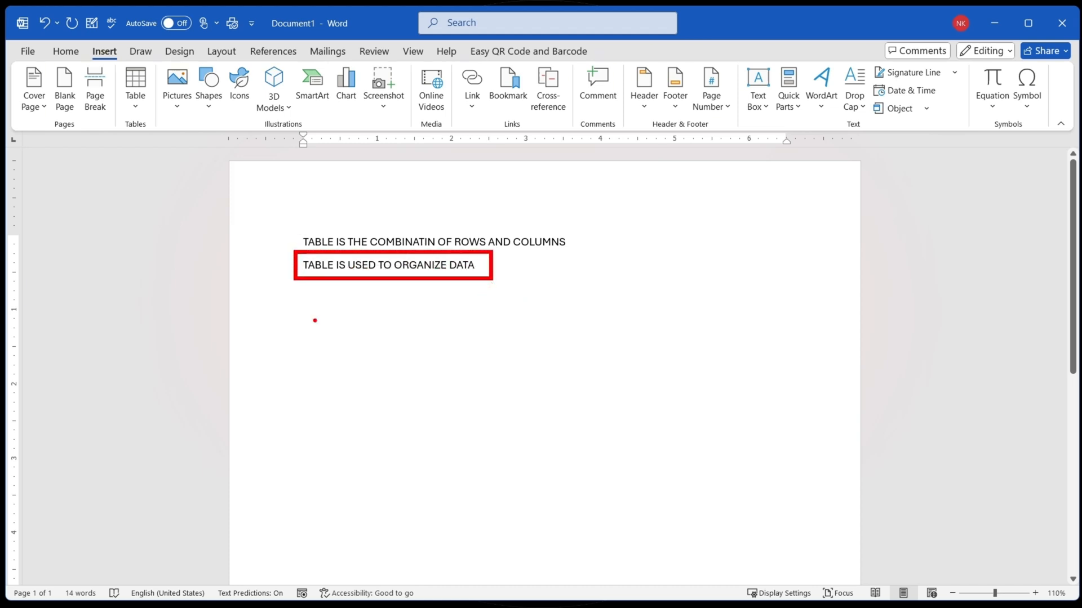
{"action": "mouse_move", "coordinate": [311, 314]}
{"action": "left_mouse_down"}
{"action": "mouse_move", "coordinate": [577, 444]}
{"action": "mouse_move", "coordinate": [669, 514]}
{"action": "left_mouse_up"}
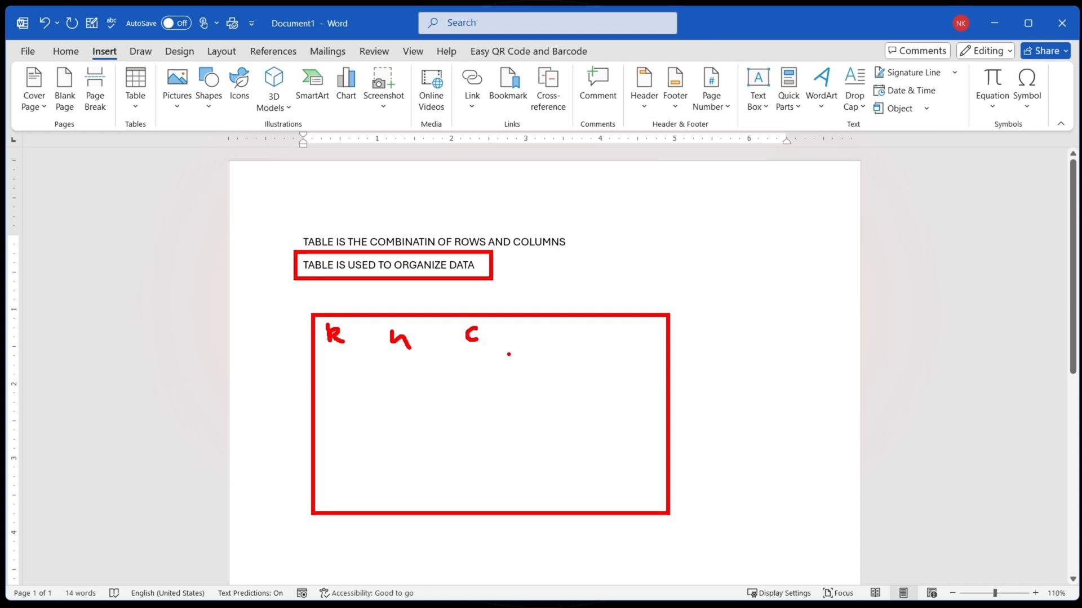
{"action": "left_click_drag", "start_coordinate": [586, 334], "coordinate": [622, 334]}
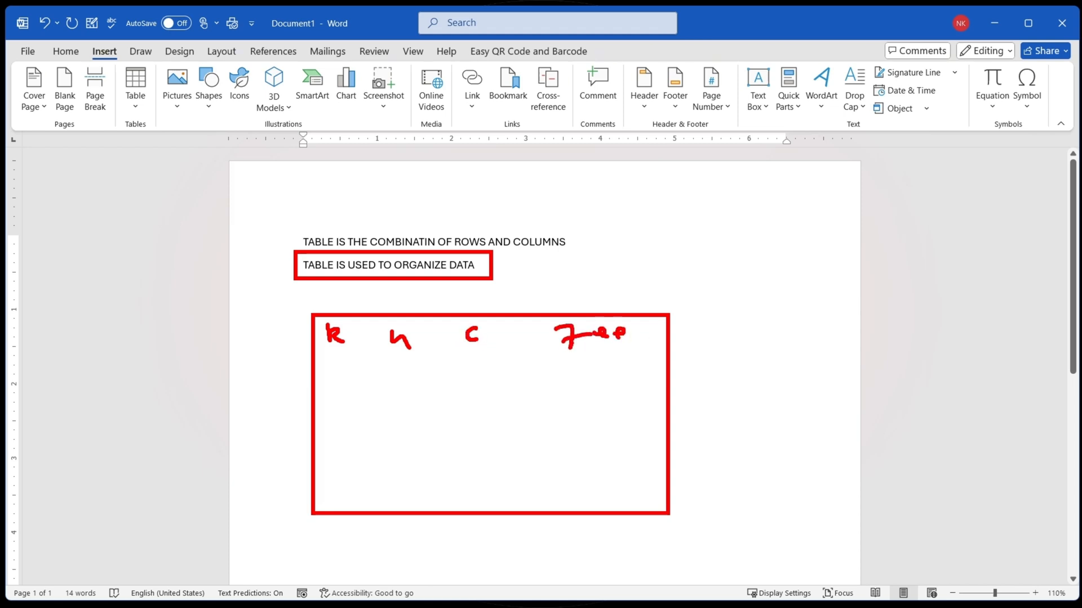
{"action": "left_click_drag", "start_coordinate": [533, 316], "coordinate": [529, 502]}
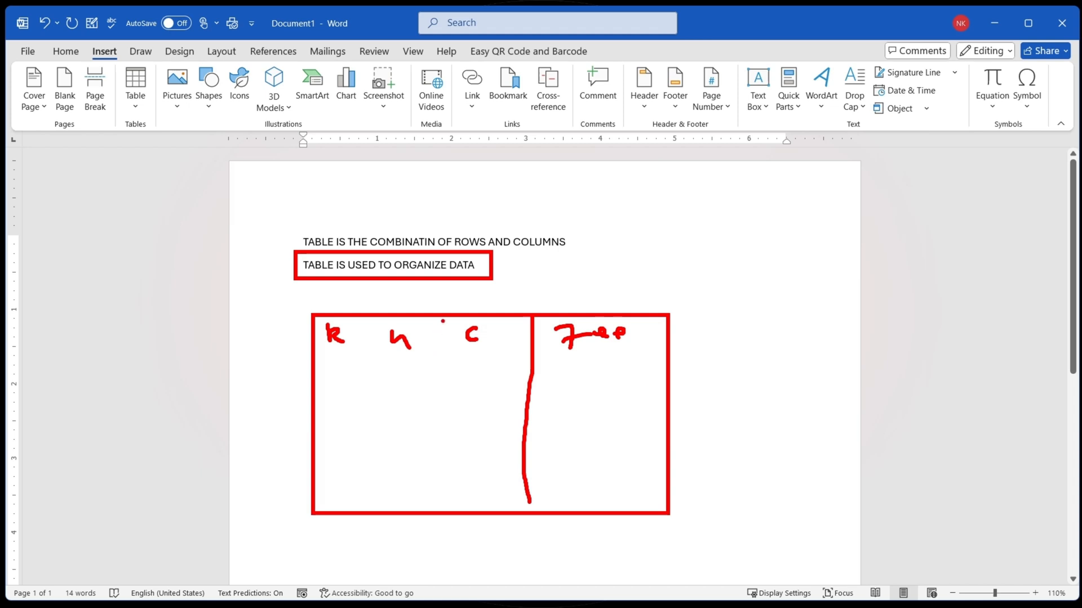
{"action": "left_click_drag", "start_coordinate": [442, 320], "coordinate": [435, 504]}
{"action": "left_click_drag", "start_coordinate": [360, 311], "coordinate": [352, 484]}
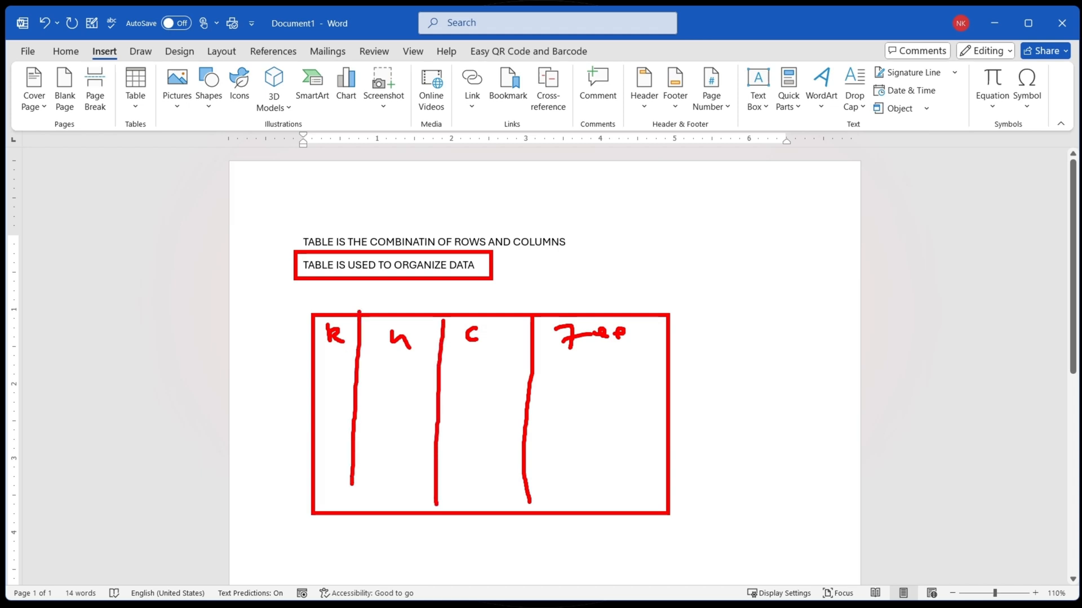
Step: Draw two horizontal annotation lines across the sketched table to form three rows, and mark the header row with a stroke, undoing that mark
{"action": "left_click_drag", "start_coordinate": [310, 375], "coordinate": [678, 380]}
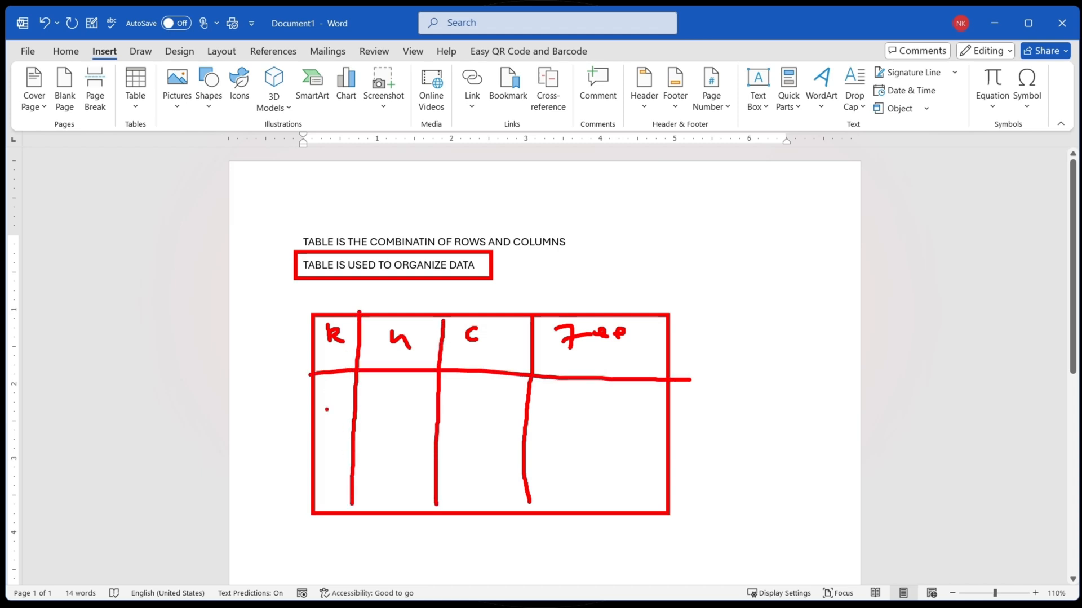
{"action": "left_click_drag", "start_coordinate": [309, 435], "coordinate": [672, 434]}
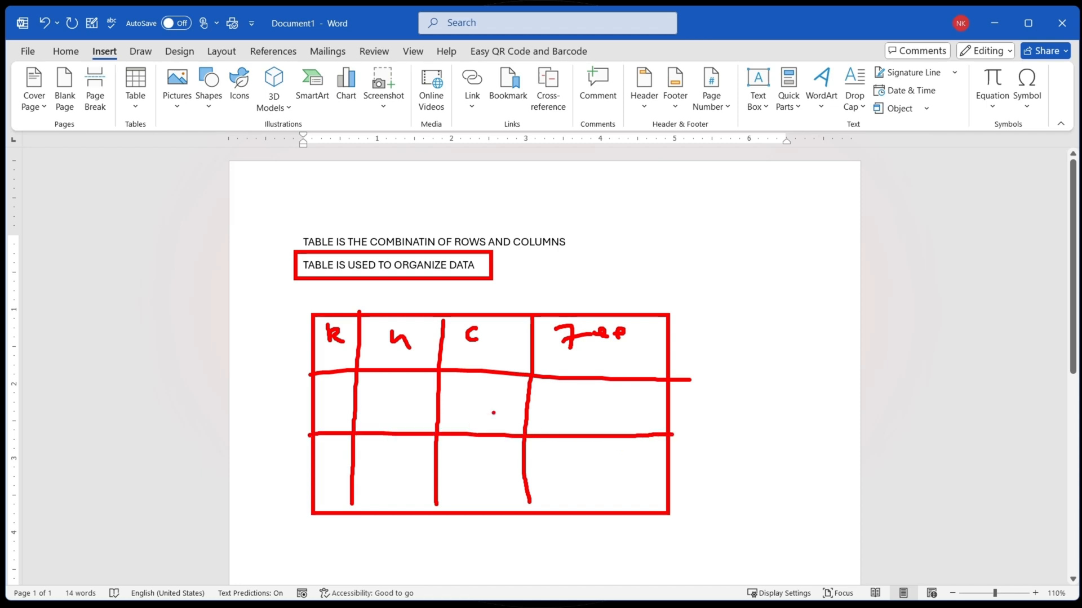
{"action": "mouse_move", "coordinate": [315, 336]}
{"action": "left_mouse_down"}
{"action": "mouse_move", "coordinate": [406, 347]}
{"action": "mouse_move", "coordinate": [723, 341]}
{"action": "left_mouse_up"}
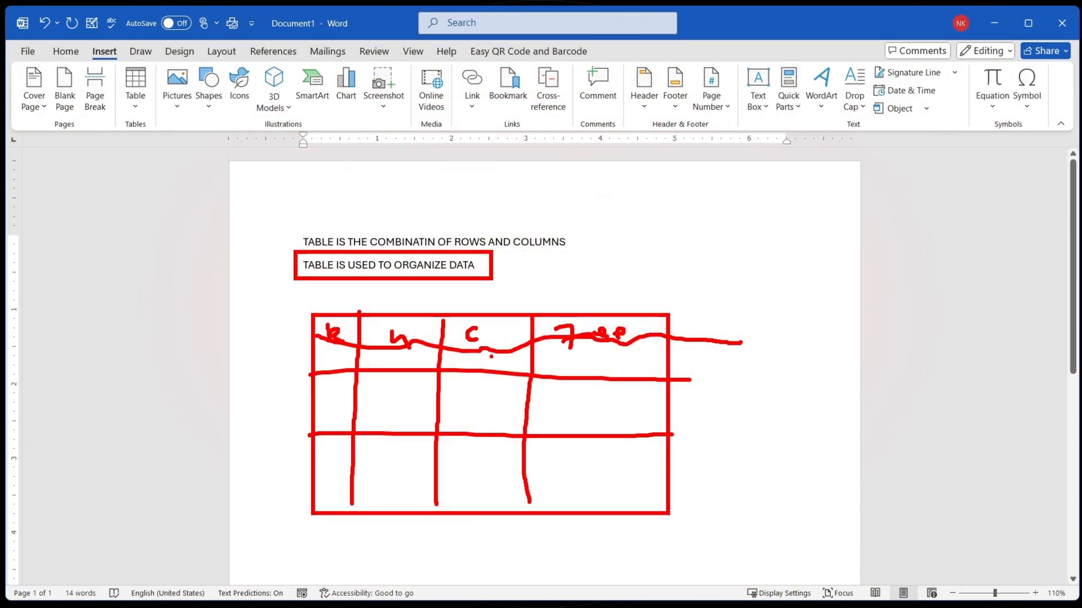
{"action": "key", "text": "ctrl+z"}
Step: Mark the first and second columns of the sketched table with vertical strokes, undoing each stroke
{"action": "left_click_drag", "start_coordinate": [337, 310], "coordinate": [333, 542]}
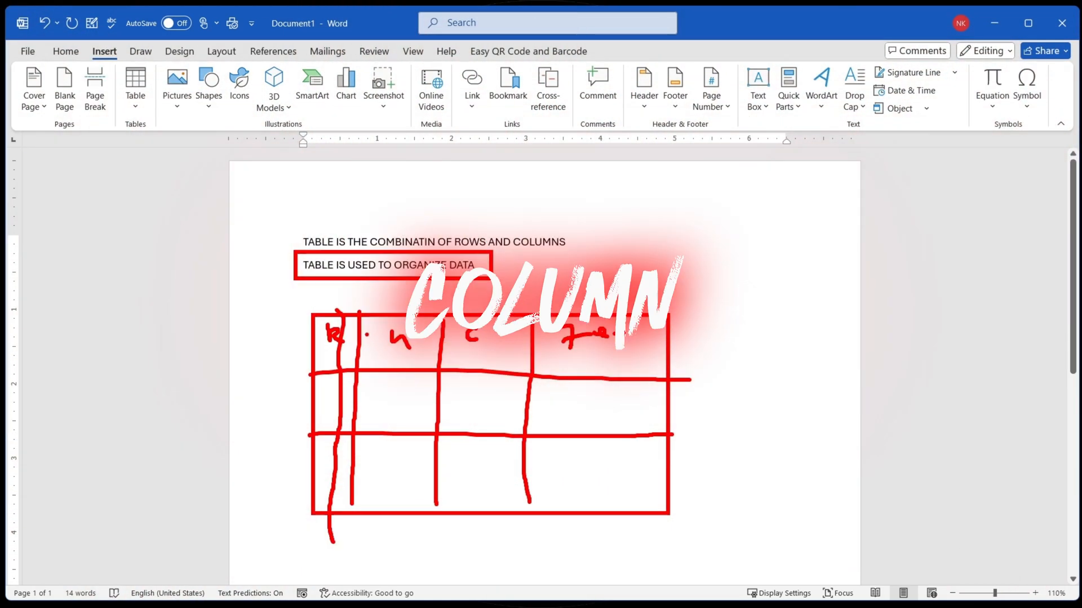
{"action": "key", "text": "ctrl+z"}
{"action": "mouse_move", "coordinate": [330, 307]}
{"action": "left_mouse_down"}
{"action": "mouse_move", "coordinate": [312, 450]}
{"action": "mouse_move", "coordinate": [333, 542]}
{"action": "left_mouse_up"}
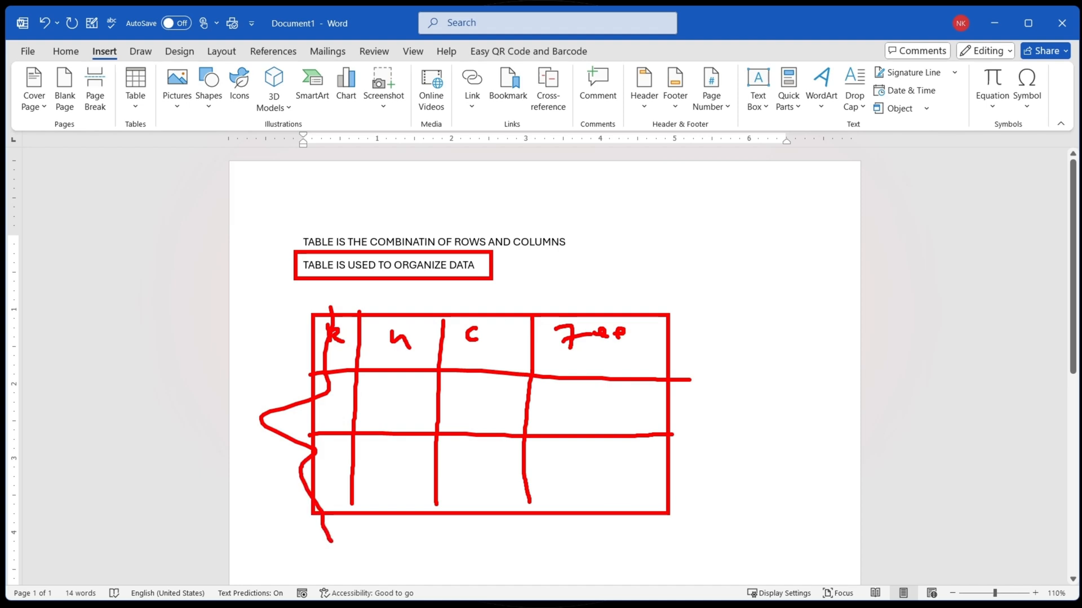
{"action": "key", "text": "ctrl+z"}
{"action": "left_click_drag", "start_coordinate": [403, 288], "coordinate": [389, 538]}
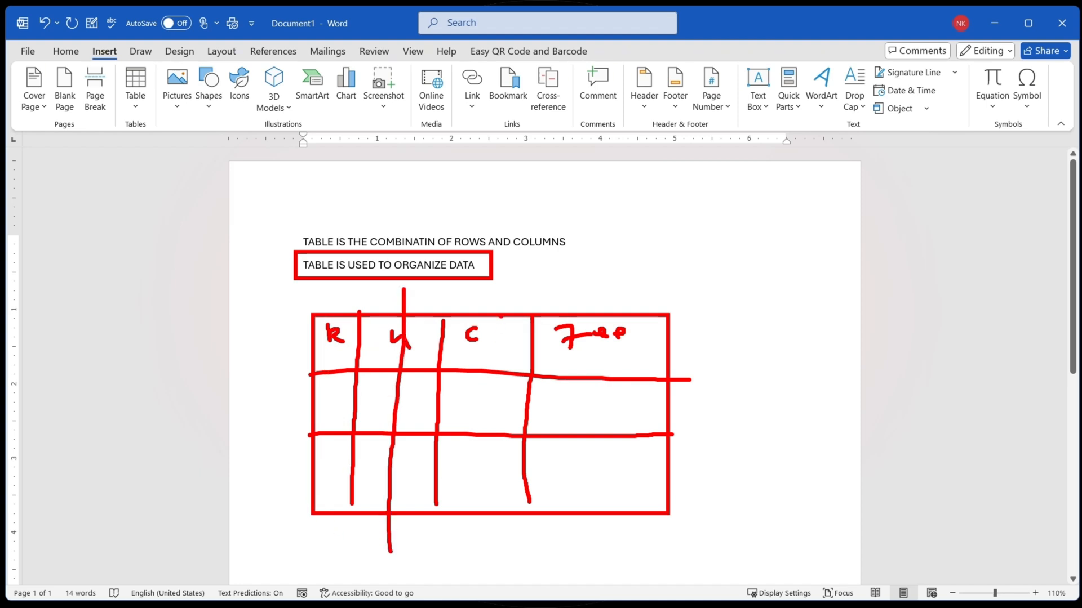
{"action": "key", "text": "ctrl+z"}
Step: Draw one vertical stroke through each of the four sketched columns, and undo all four strokes
{"action": "left_click_drag", "start_coordinate": [338, 295], "coordinate": [322, 434]}
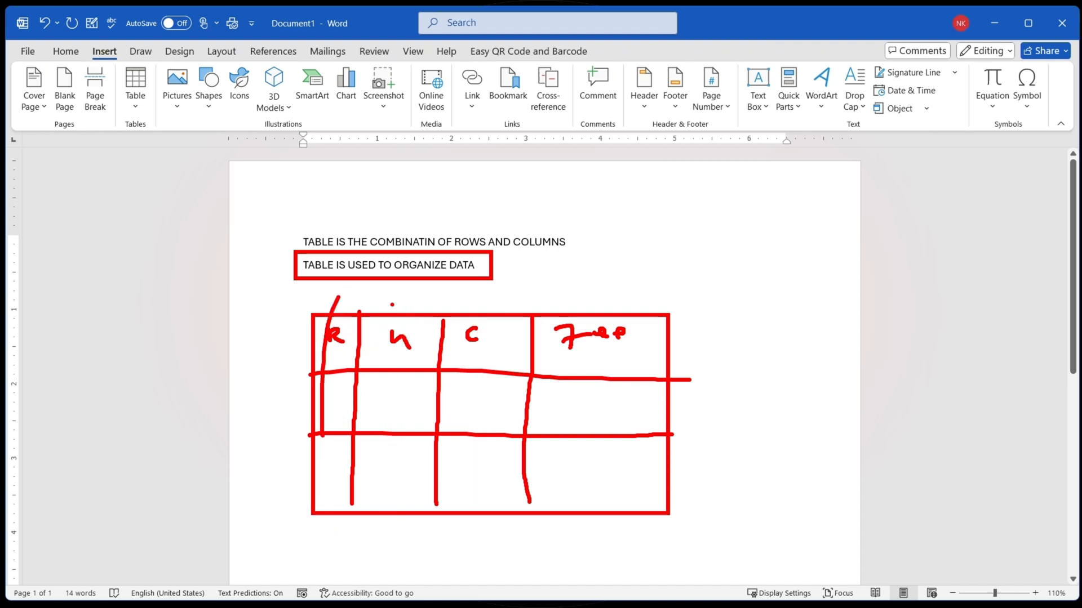
{"action": "left_click_drag", "start_coordinate": [398, 292], "coordinate": [387, 402]}
{"action": "left_click_drag", "start_coordinate": [512, 299], "coordinate": [499, 399]}
{"action": "left_click_drag", "start_coordinate": [589, 293], "coordinate": [588, 403]}
{"action": "key", "text": "ctrl+z"}
{"action": "key", "text": "ctrl+z"}
{"action": "key", "text": "ctrl+z"}
{"action": "key", "text": "ctrl+z"}
Step: Draw one horizontal stroke through each of the three sketched rows, and undo all three strokes
{"action": "left_click_drag", "start_coordinate": [305, 339], "coordinate": [734, 331]}
{"action": "left_click_drag", "start_coordinate": [278, 401], "coordinate": [771, 404]}
{"action": "left_click_drag", "start_coordinate": [302, 478], "coordinate": [710, 473]}
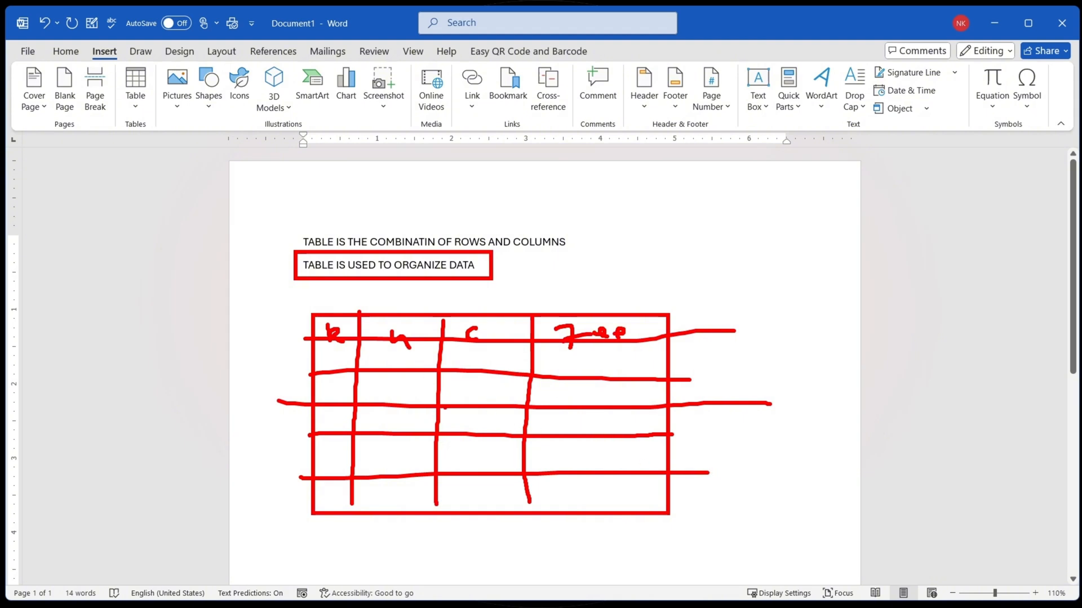
{"action": "key", "text": "ctrl+z"}
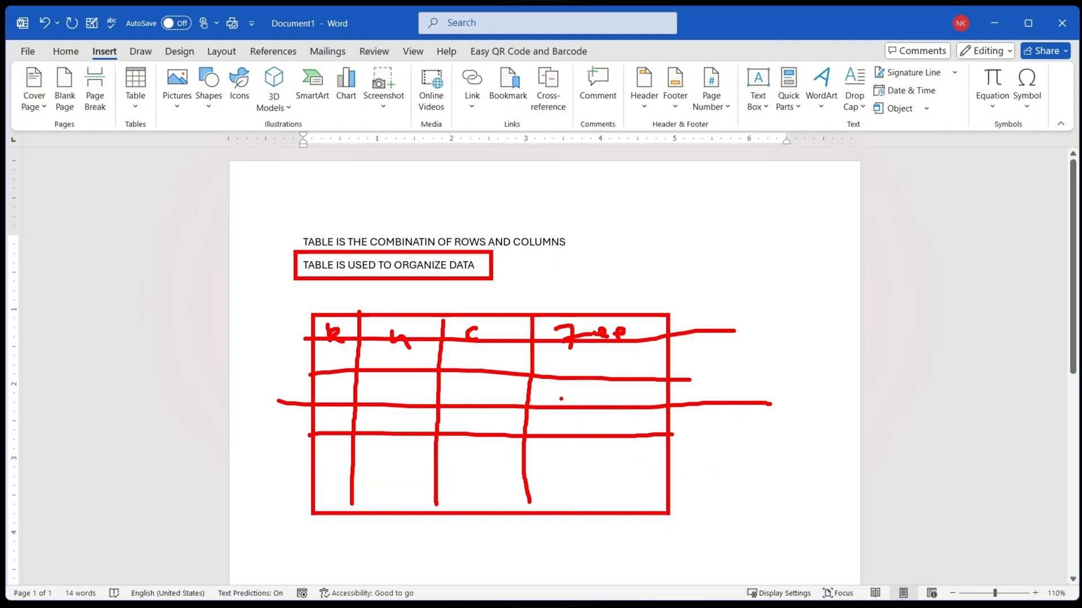
{"action": "key", "text": "ctrl+z"}
{"action": "key", "text": "ctrl+z"}
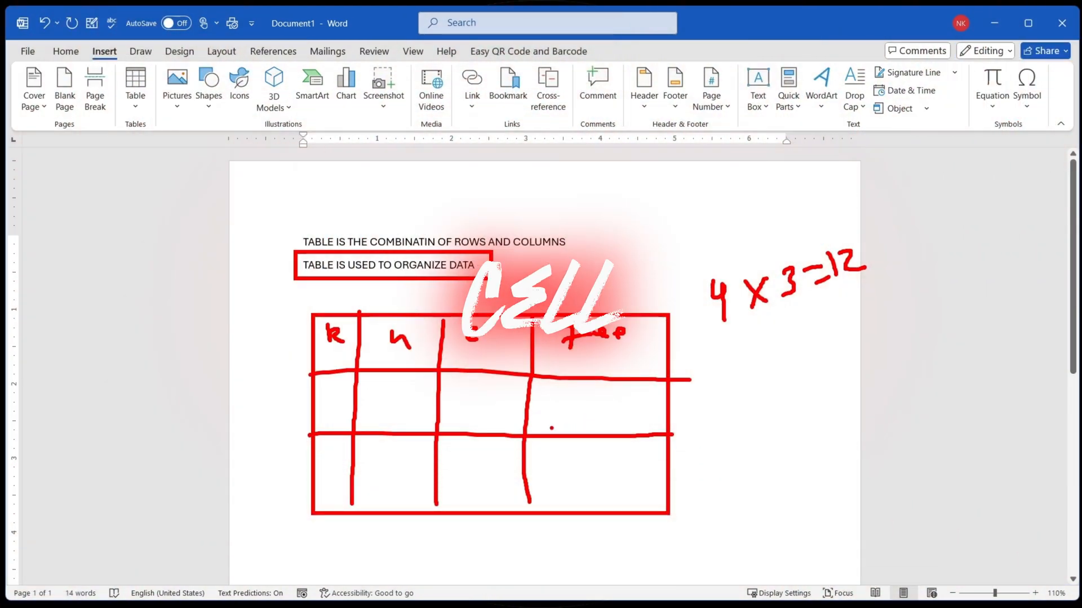
Step: Write "cell" in the second row of the sketch's fourth column, outline that cell in blue, and clear all annotations
{"action": "left_click_drag", "start_coordinate": [573, 411], "coordinate": [623, 420]}
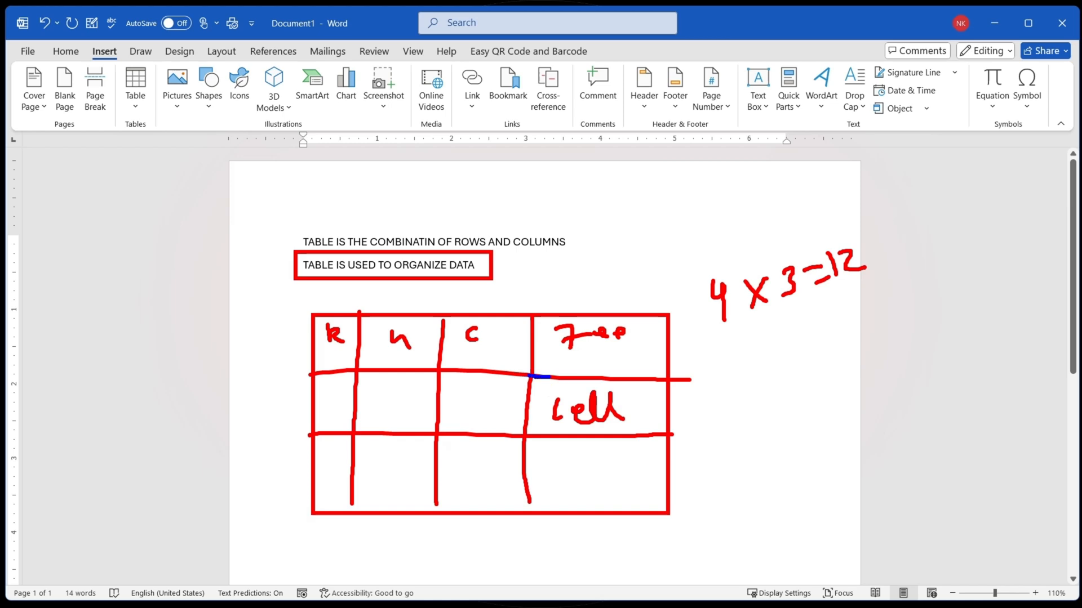
{"action": "mouse_move", "coordinate": [549, 377]}
{"action": "left_mouse_down"}
{"action": "mouse_move", "coordinate": [652, 375]}
{"action": "mouse_move", "coordinate": [669, 420]}
{"action": "mouse_move", "coordinate": [600, 435]}
{"action": "left_mouse_up"}
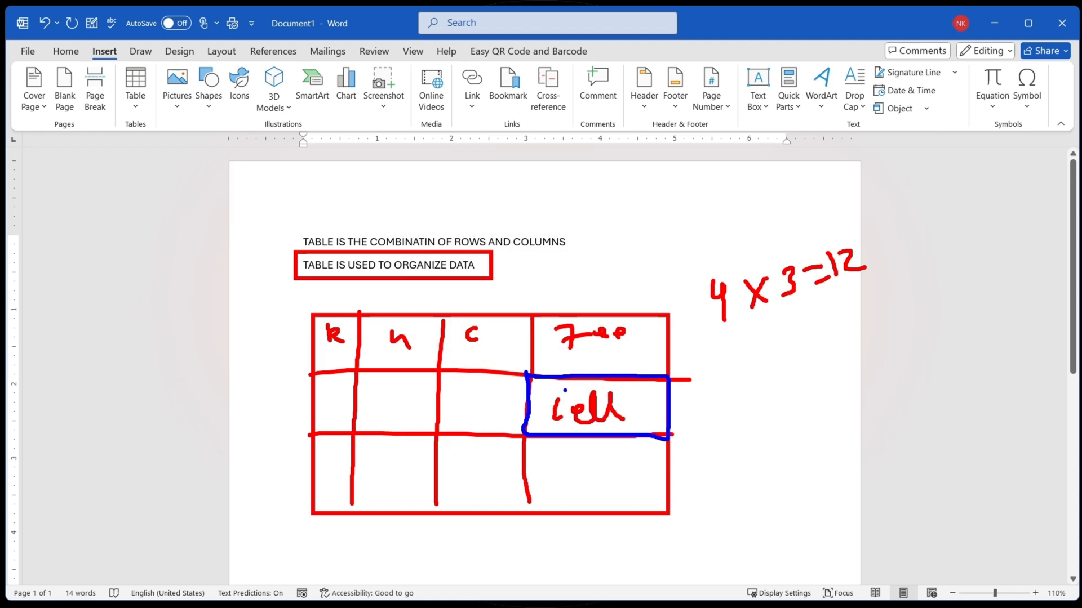
{"action": "key", "text": "Escape"}
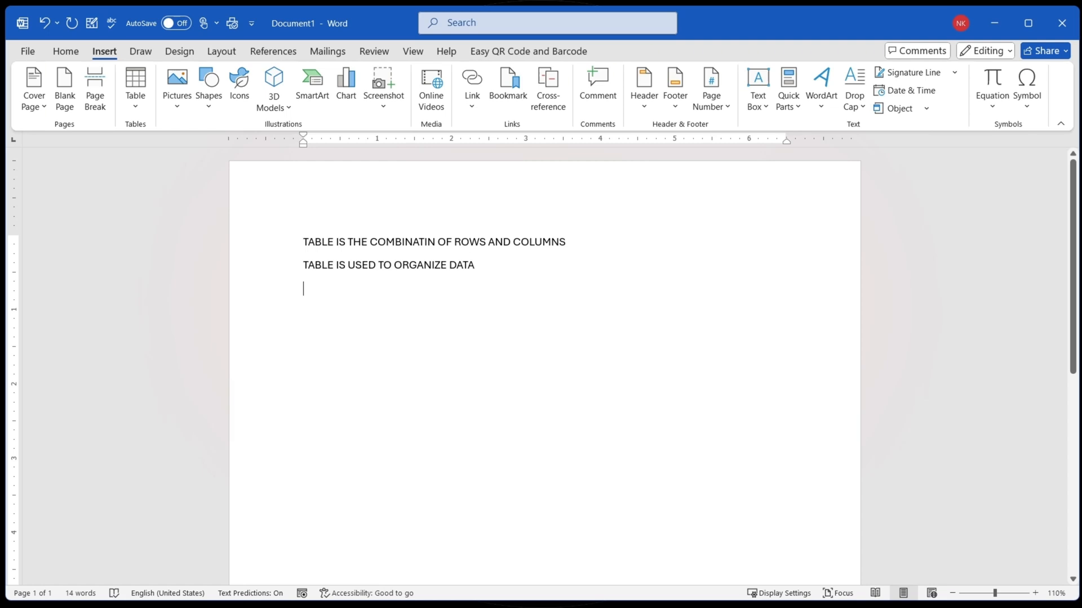
Step: Try inserting a seven-column, six-row table on the empty line below the text, and undo the insertion
{"action": "left_click", "coordinate": [128, 100]}
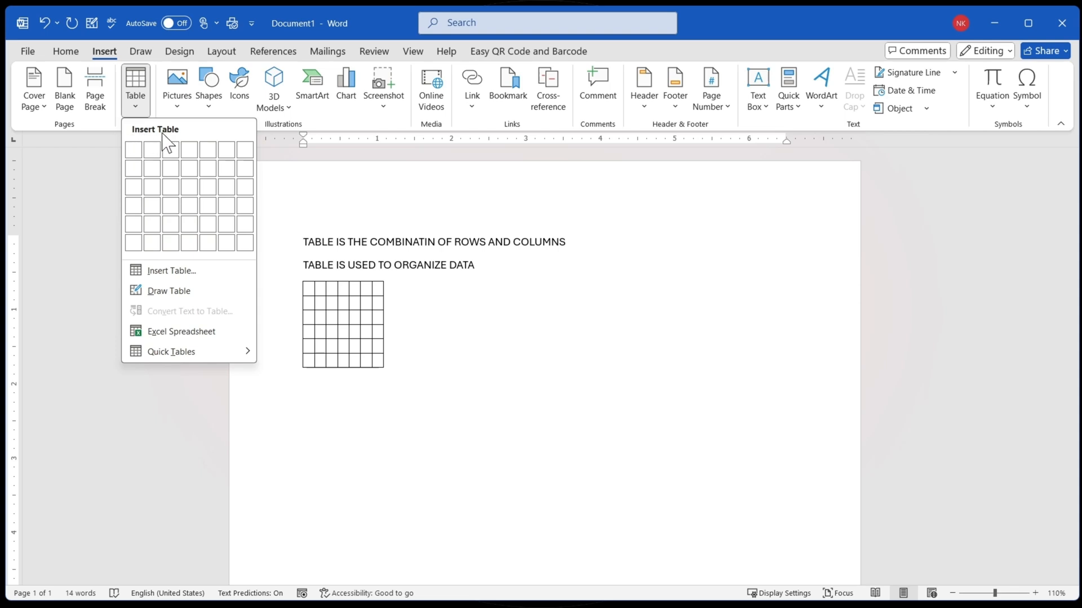
{"action": "left_click", "coordinate": [246, 243]}
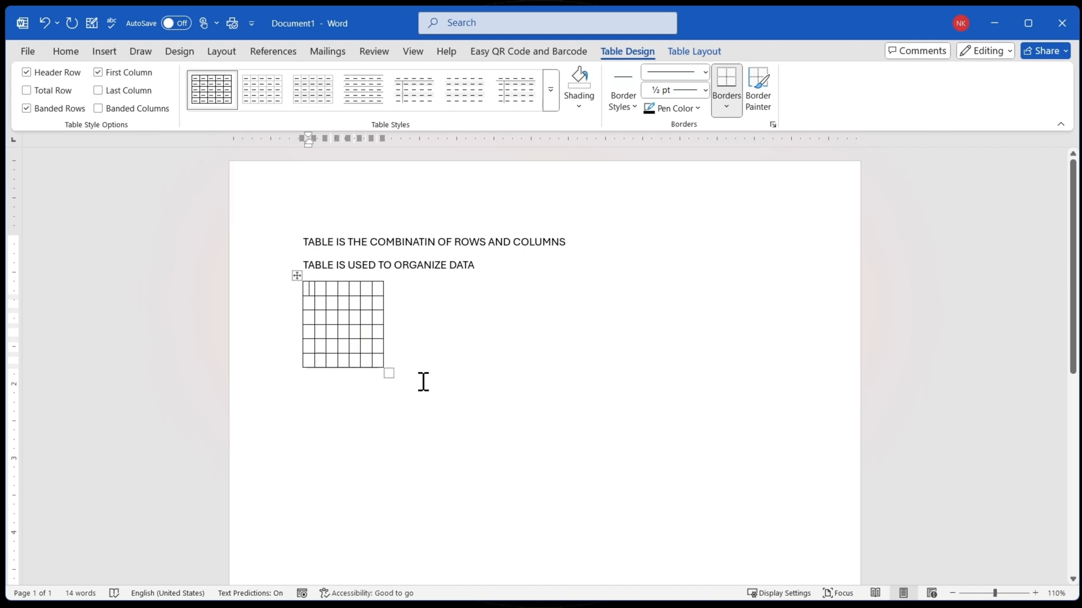
{"action": "key", "text": "ctrl+z"}
Step: Insert a table with 3 columns and 20 rows below the text, using a fixed column width of Auto
{"action": "left_click", "coordinate": [111, 54]}
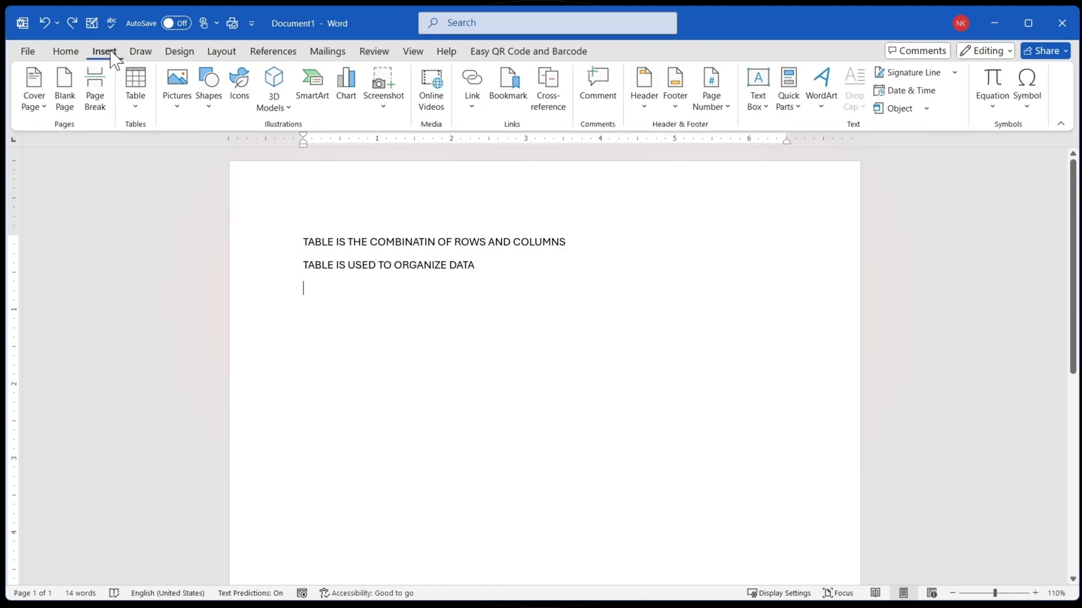
{"action": "left_click", "coordinate": [136, 106]}
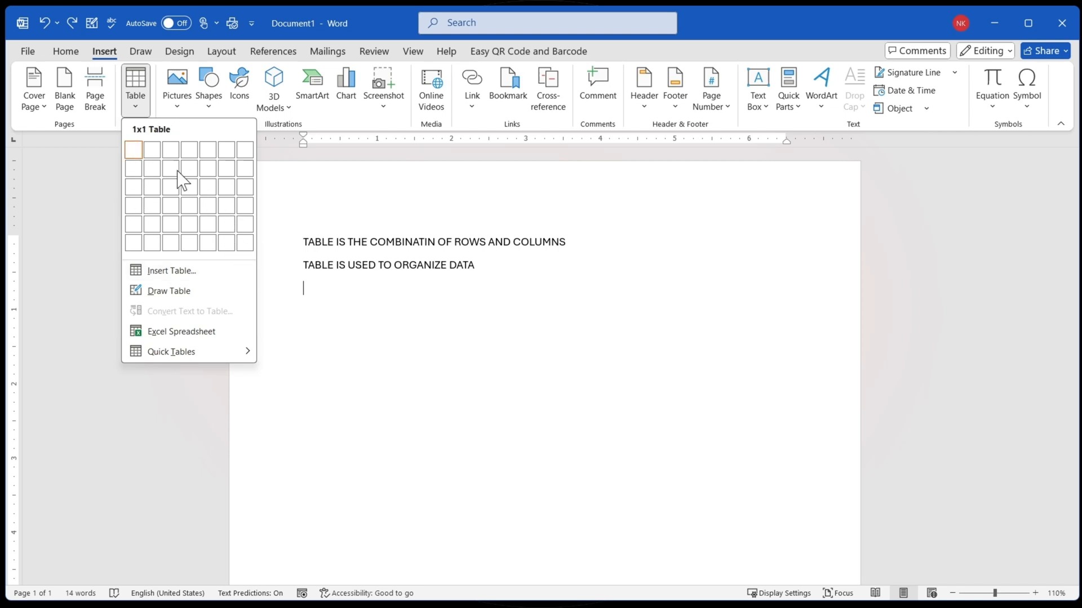
{"action": "left_click", "coordinate": [180, 275]}
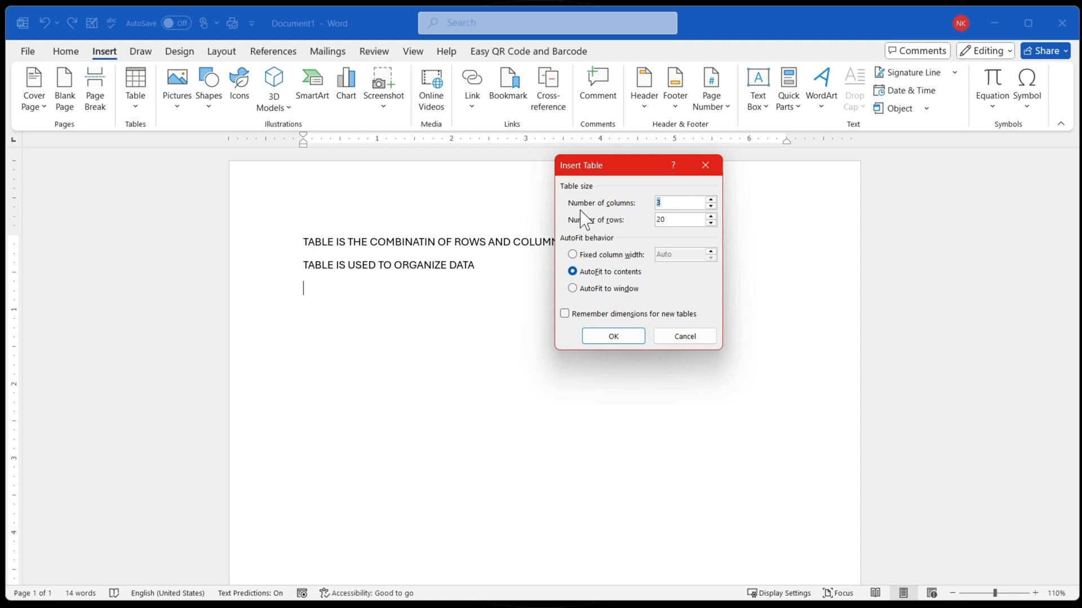
{"action": "double_click", "coordinate": [670, 220]}
{"action": "left_click", "coordinate": [606, 255]}
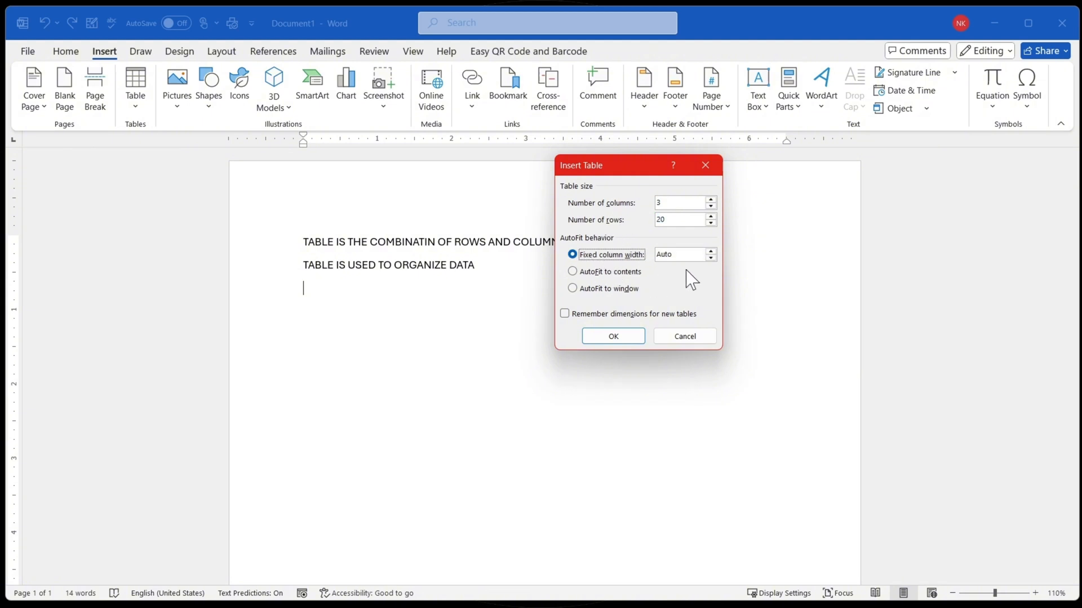
{"action": "left_click_drag", "start_coordinate": [679, 254], "coordinate": [648, 254]}
{"action": "left_click_drag", "start_coordinate": [670, 204], "coordinate": [622, 204]}
{"action": "left_click", "coordinate": [622, 338]}
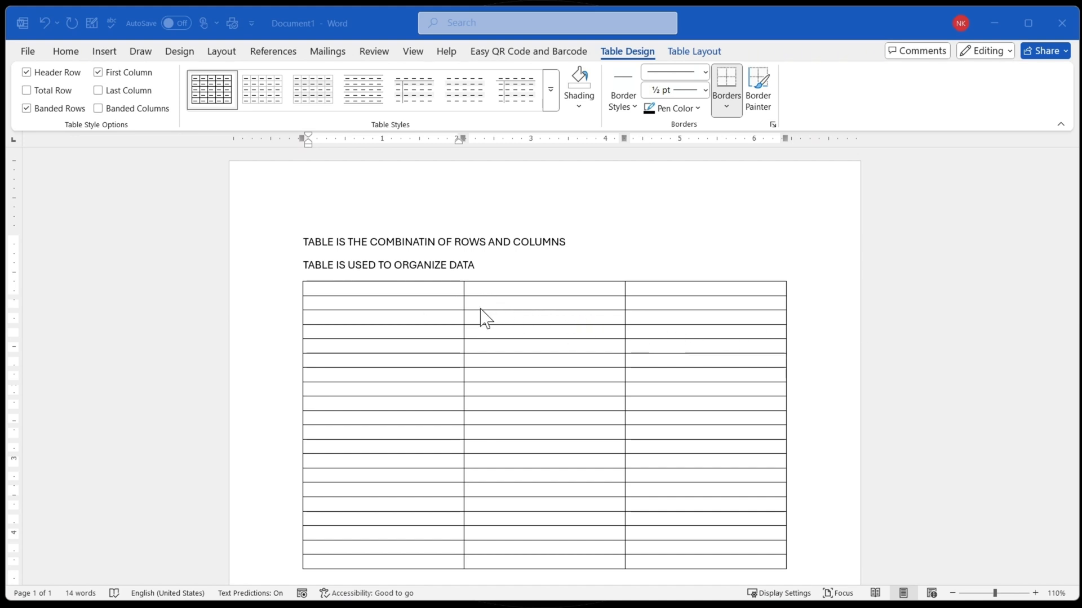
Step: Set up a new 3-column table on the line below the first table with a fixed column width of 0.8"
{"action": "scroll", "coordinate": [481, 316], "scroll_direction": "down", "scroll_amount": 5}
{"action": "left_click", "coordinate": [311, 303]}
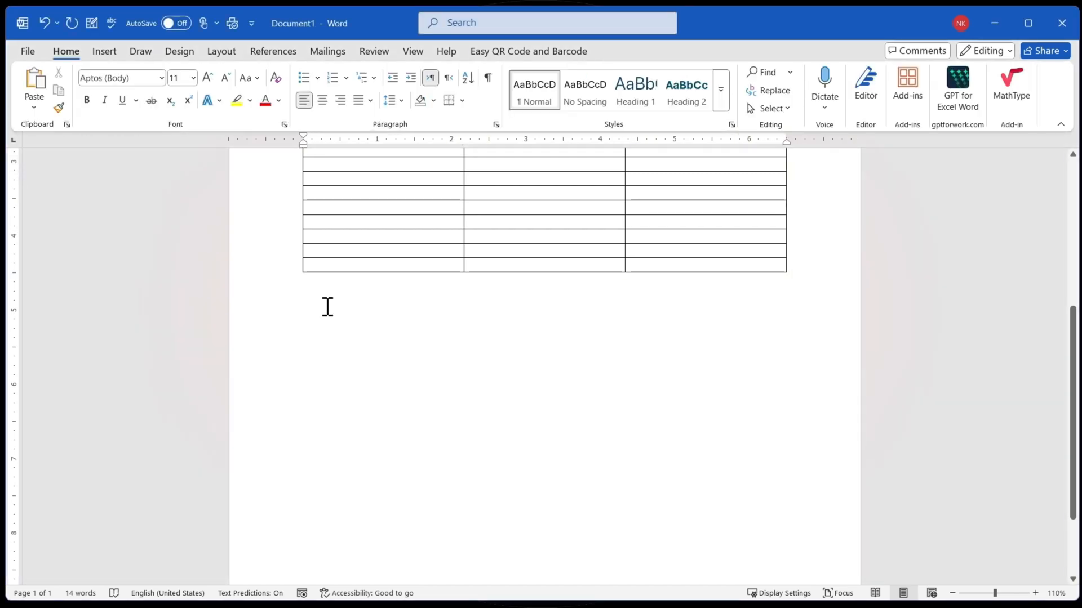
{"action": "left_click", "coordinate": [105, 53]}
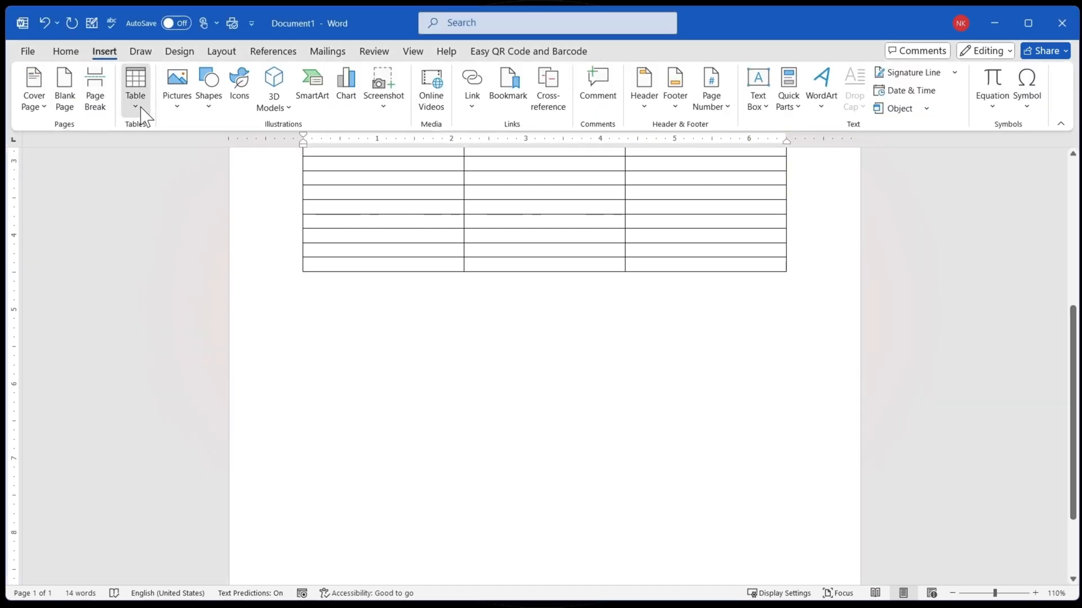
{"action": "left_click", "coordinate": [137, 106]}
{"action": "left_click", "coordinate": [158, 276]}
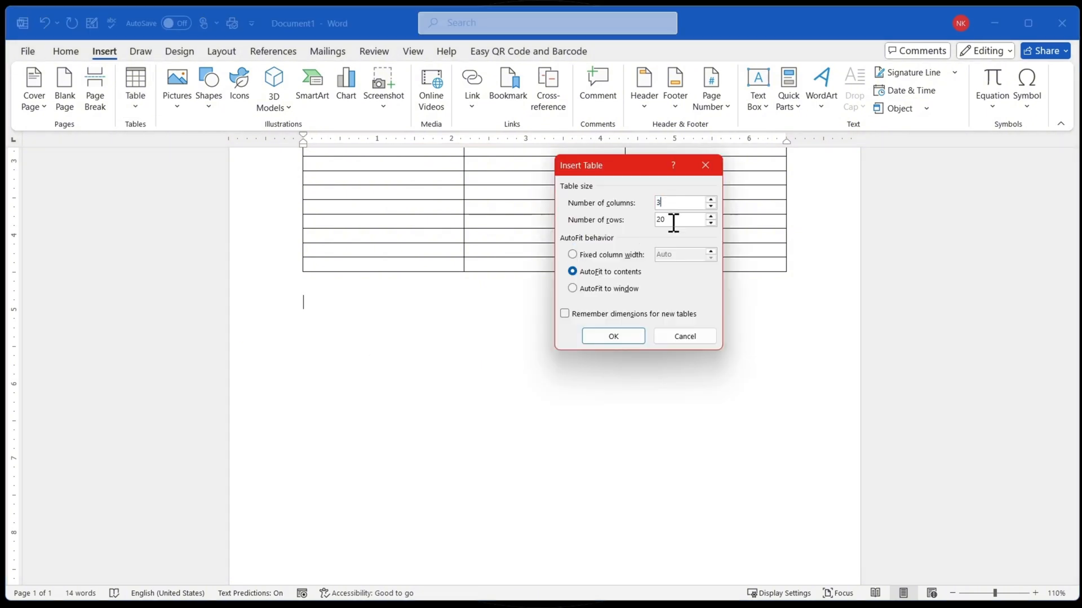
{"action": "left_click", "coordinate": [586, 254]}
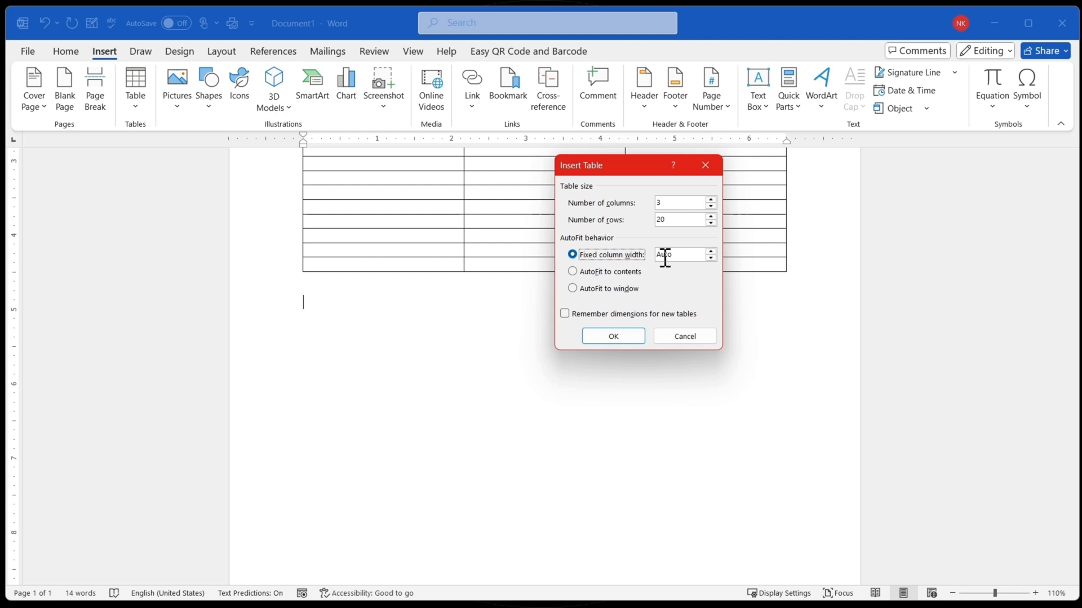
{"action": "left_click", "coordinate": [711, 251]}
{"action": "left_click", "coordinate": [711, 252]}
{"action": "left_click", "coordinate": [711, 252]}
{"action": "left_click", "coordinate": [711, 252]}
{"action": "left_click_drag", "start_coordinate": [680, 255], "coordinate": [629, 256]}
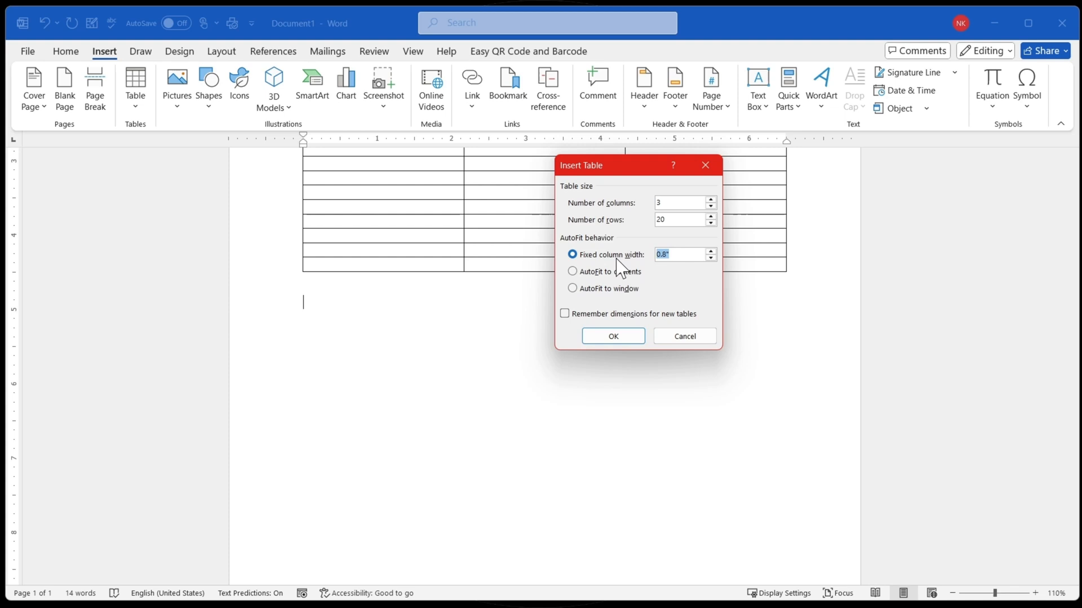
Step: Adjust the number of rows and insert the narrow table below the first one
{"action": "left_click", "coordinate": [680, 256]}
{"action": "left_click_drag", "start_coordinate": [681, 255], "coordinate": [625, 262]}
{"action": "left_click_drag", "start_coordinate": [670, 219], "coordinate": [617, 217]}
{"action": "left_click", "coordinate": [612, 337]}
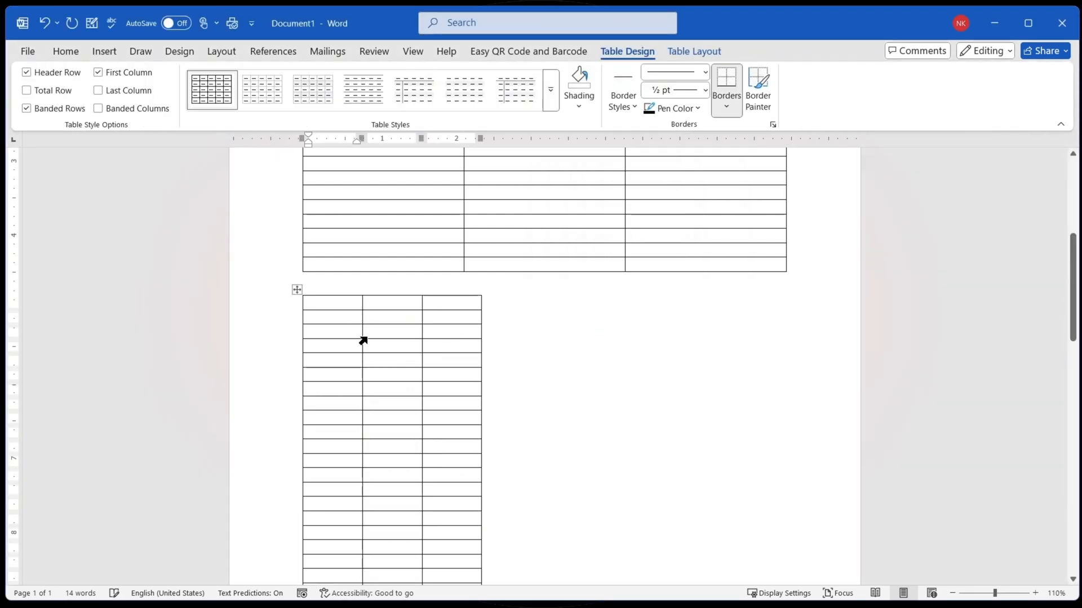
Step: Examine the Insert Table size and AutoFit options for another table on the line below the second one
{"action": "scroll", "coordinate": [362, 338], "scroll_direction": "down", "scroll_amount": 8}
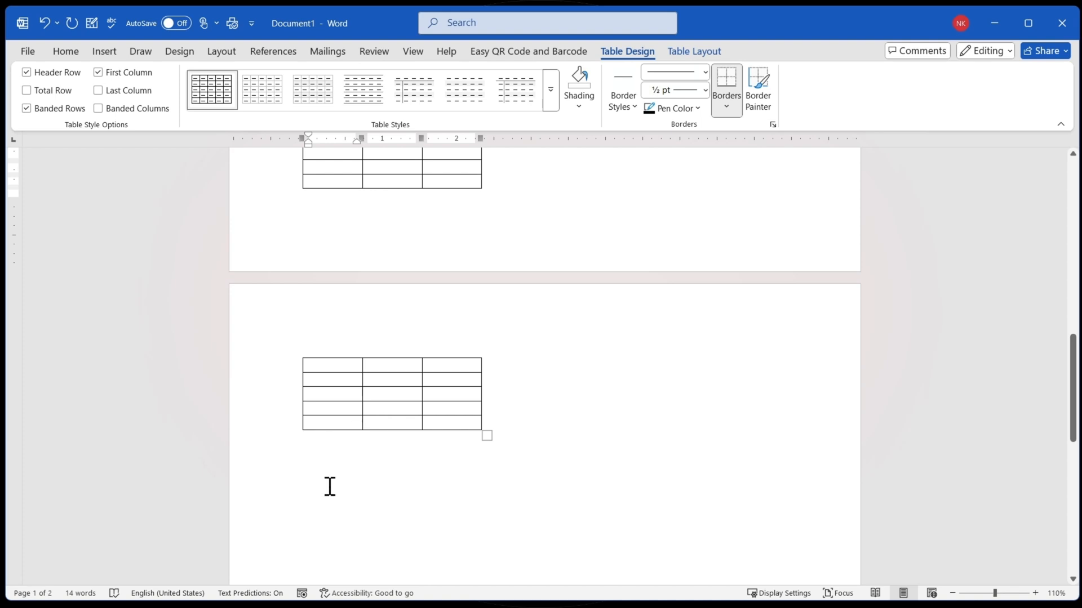
{"action": "left_click", "coordinate": [299, 470]}
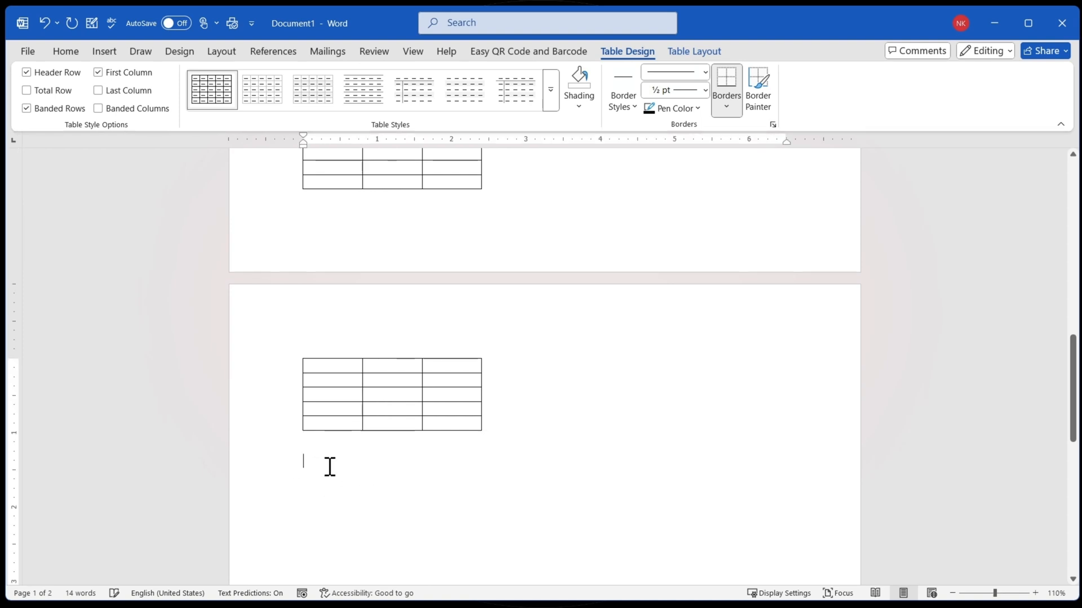
{"action": "left_click", "coordinate": [105, 52]}
{"action": "left_click", "coordinate": [135, 101]}
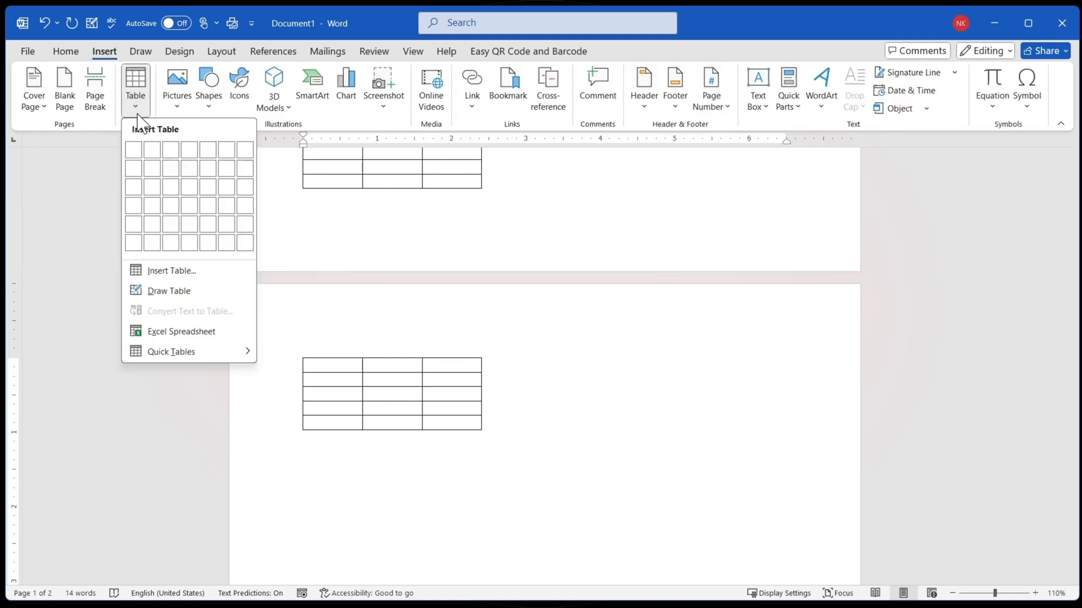
{"action": "left_click", "coordinate": [172, 271]}
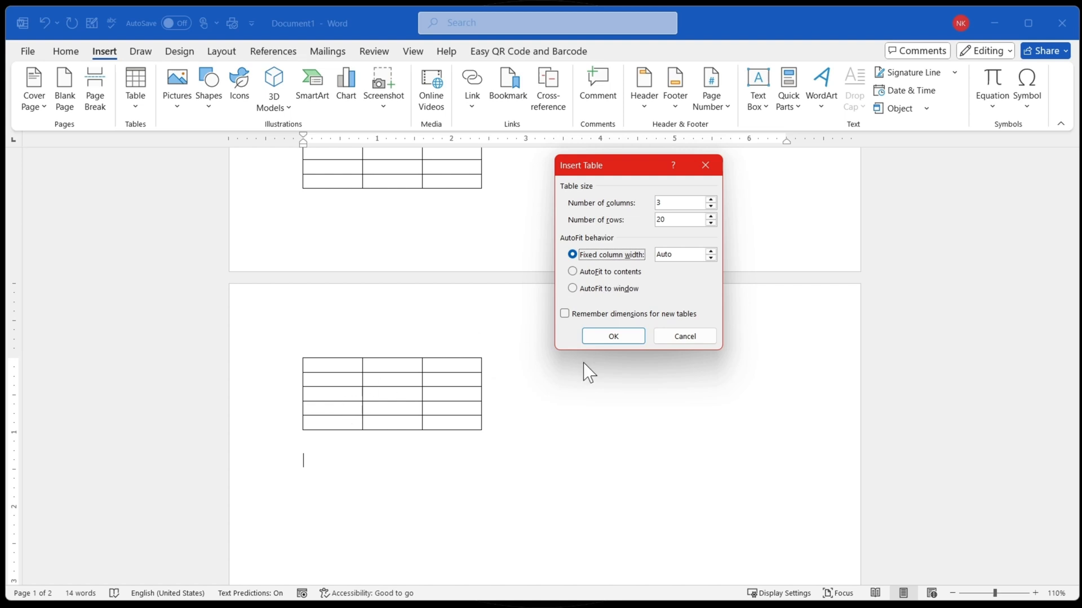
{"action": "key", "text": "Return"}
{"action": "scroll", "coordinate": [623, 363], "scroll_direction": "down", "scroll_amount": 5}
Step: Label the first table's header cells ROLL NO, NAME and CLASS, and move to the first cell of the second row
{"action": "scroll", "coordinate": [540, 364], "scroll_direction": "up", "scroll_amount": 6}
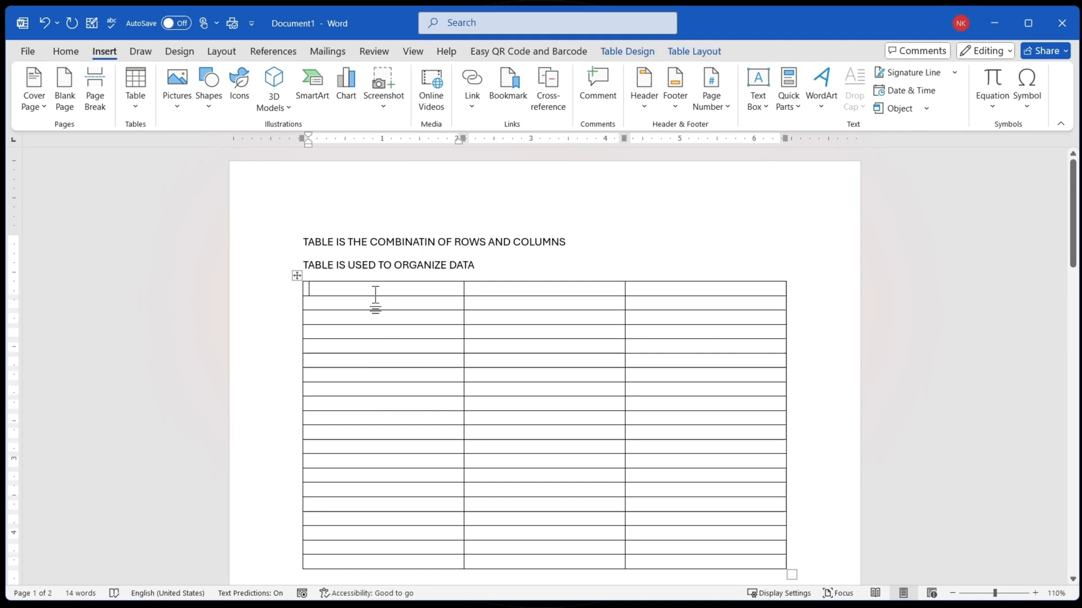
{"action": "type", "text": "ROLL NO"}
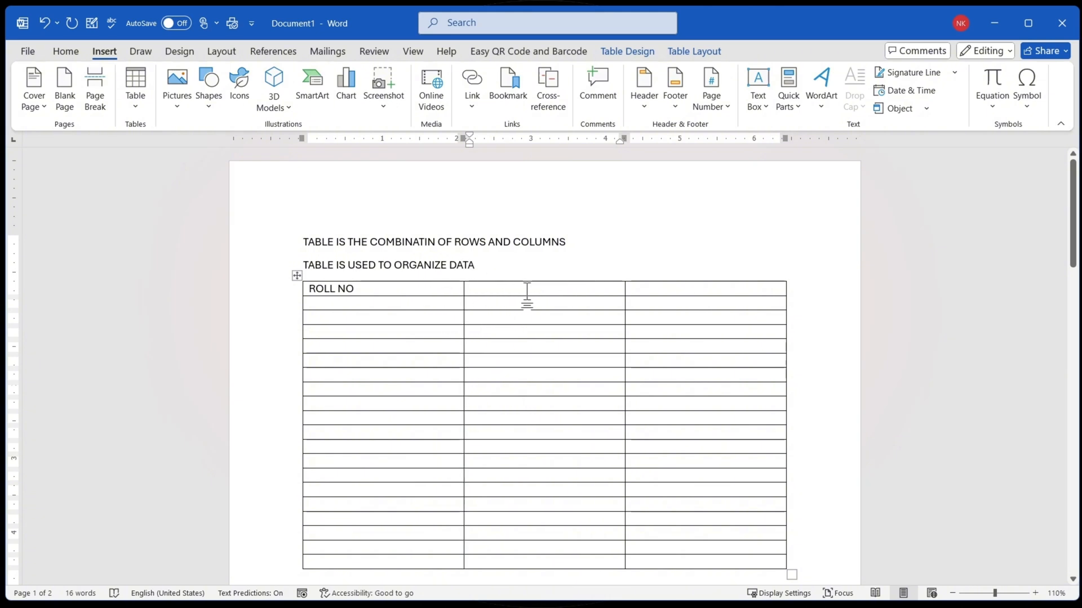
{"action": "key", "text": "Tab"}
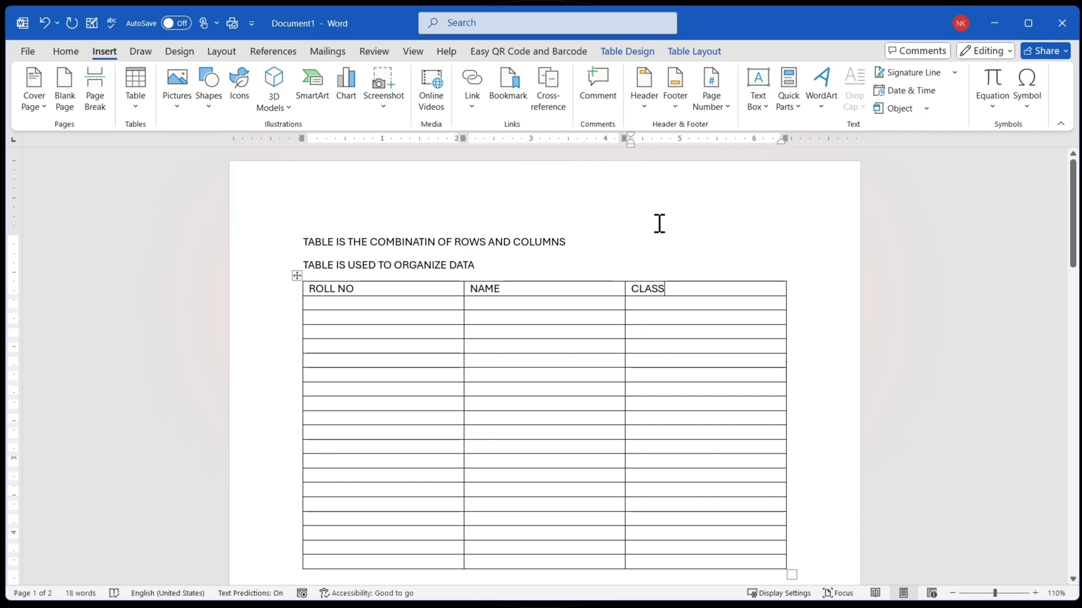
{"action": "key", "text": "Tab"}
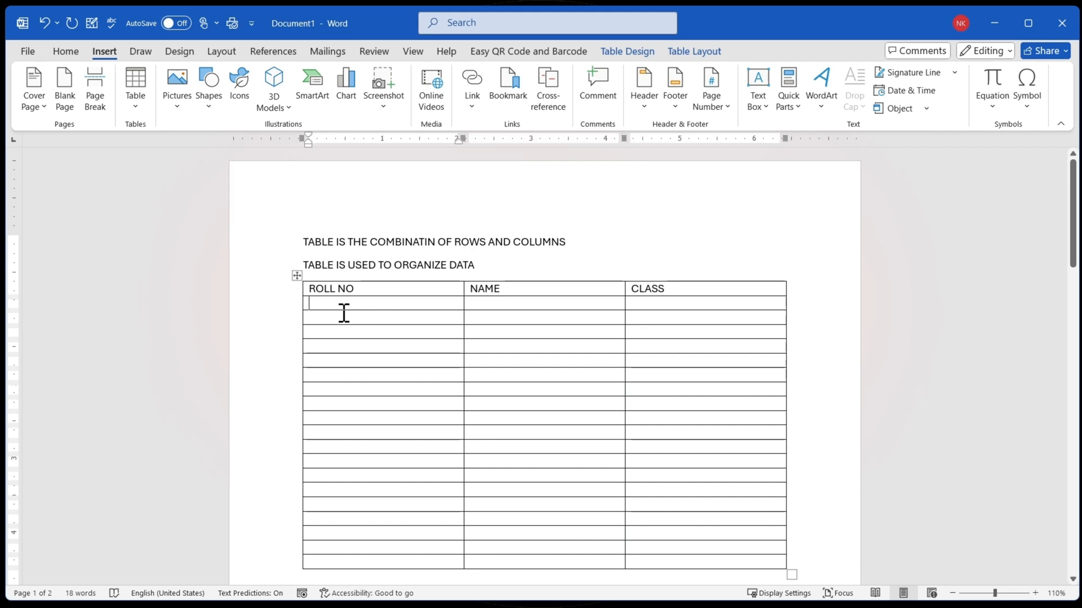
{"action": "left_click_drag", "start_coordinate": [357, 288], "coordinate": [307, 285]}
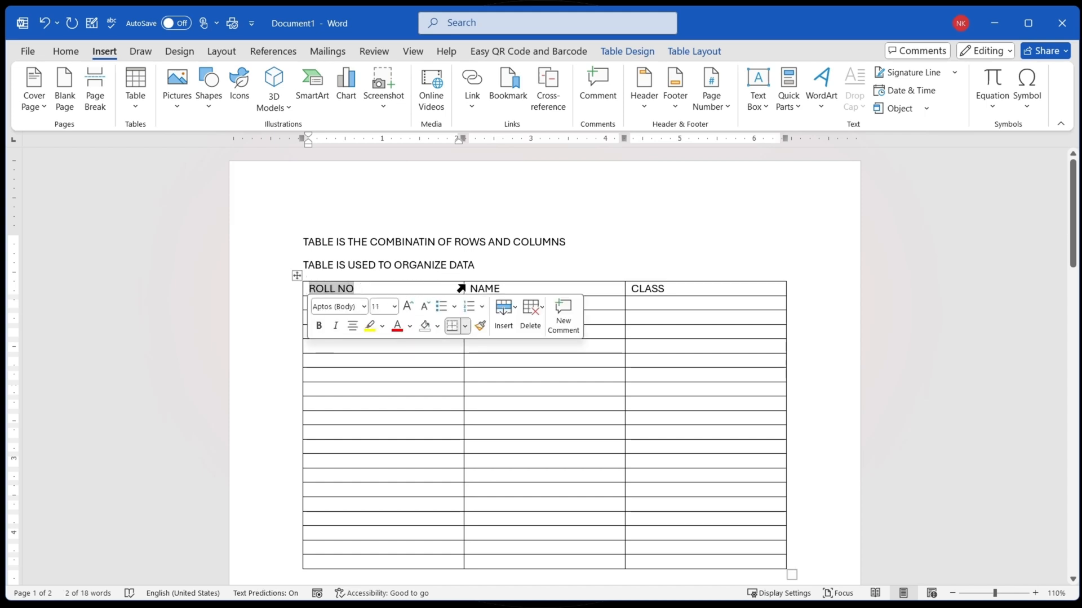
{"action": "left_click", "coordinate": [505, 289]}
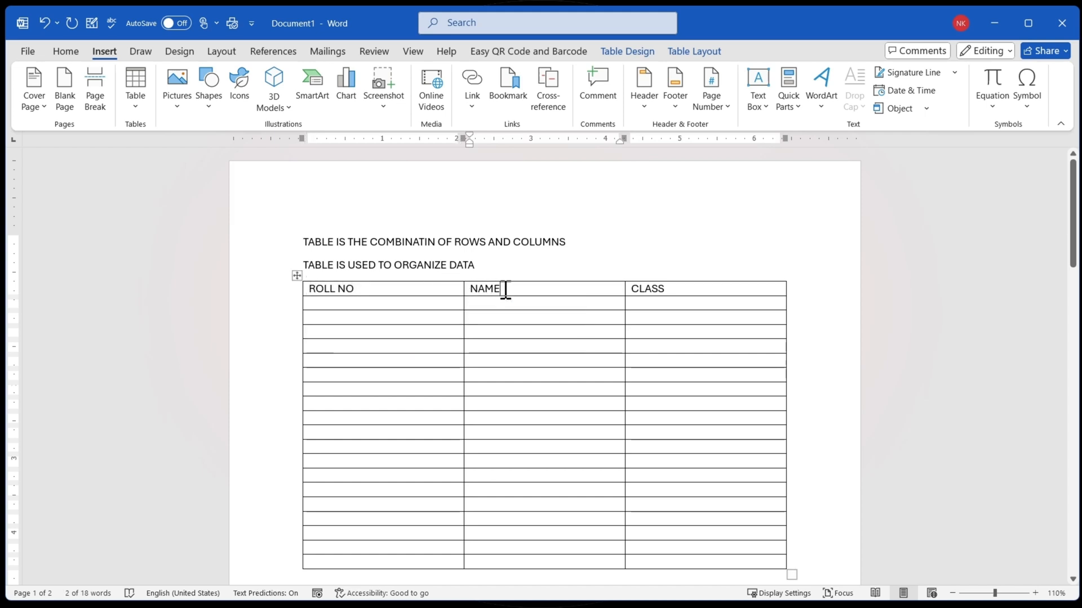
{"action": "left_click", "coordinate": [676, 289]}
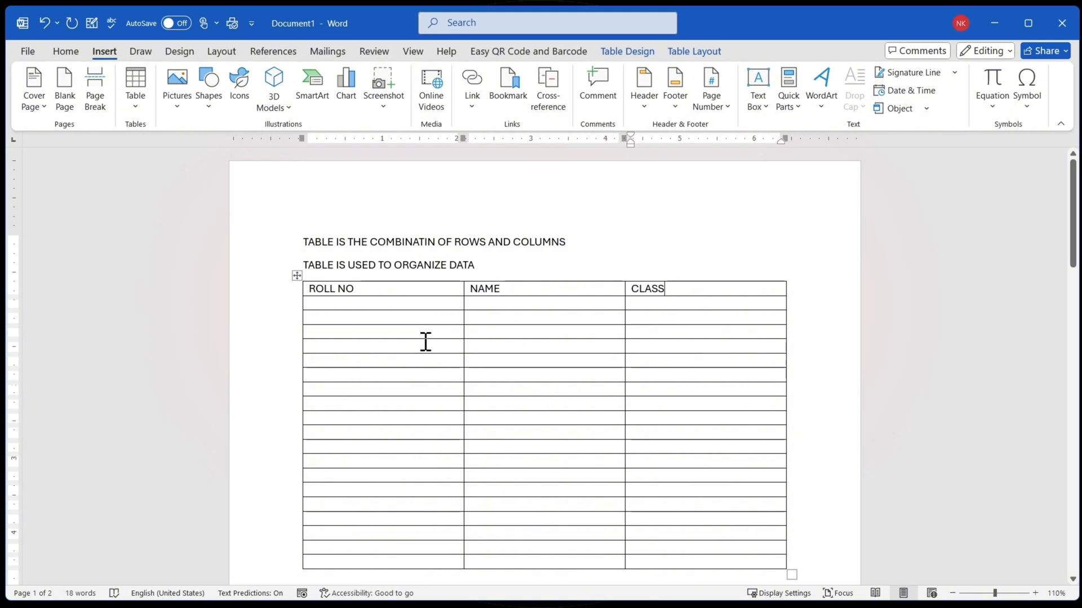
Step: Insert a table with 3 columns, 20 rows and AutoFit to contents on the line below the second table
{"action": "scroll", "coordinate": [389, 364], "scroll_direction": "down", "scroll_amount": 5}
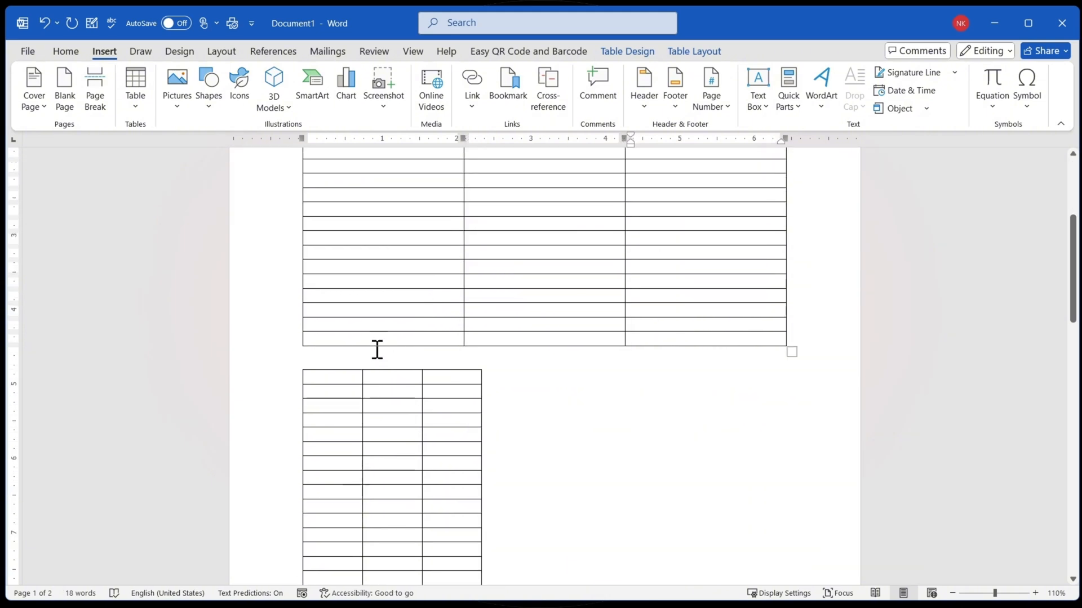
{"action": "scroll", "coordinate": [397, 328], "scroll_direction": "down", "scroll_amount": 10}
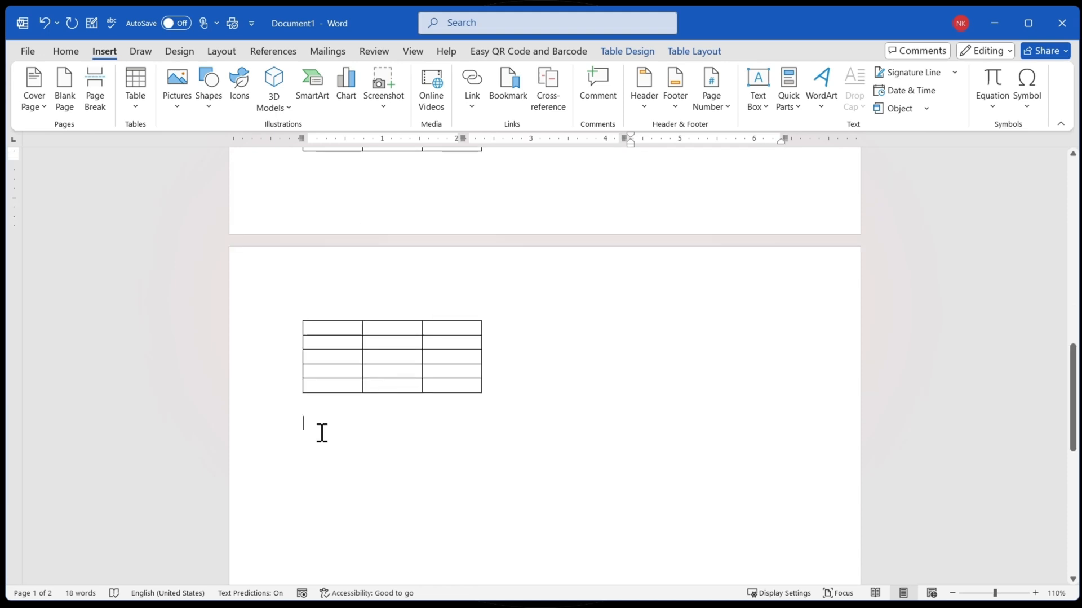
{"action": "left_click", "coordinate": [322, 432]}
{"action": "left_click", "coordinate": [141, 96]}
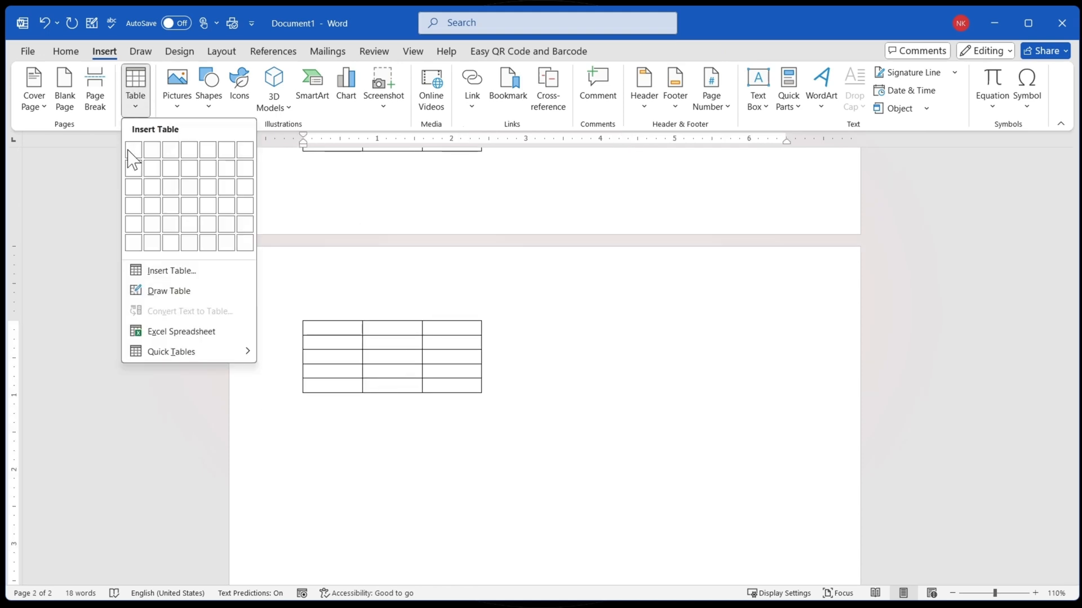
{"action": "left_click", "coordinate": [172, 272]}
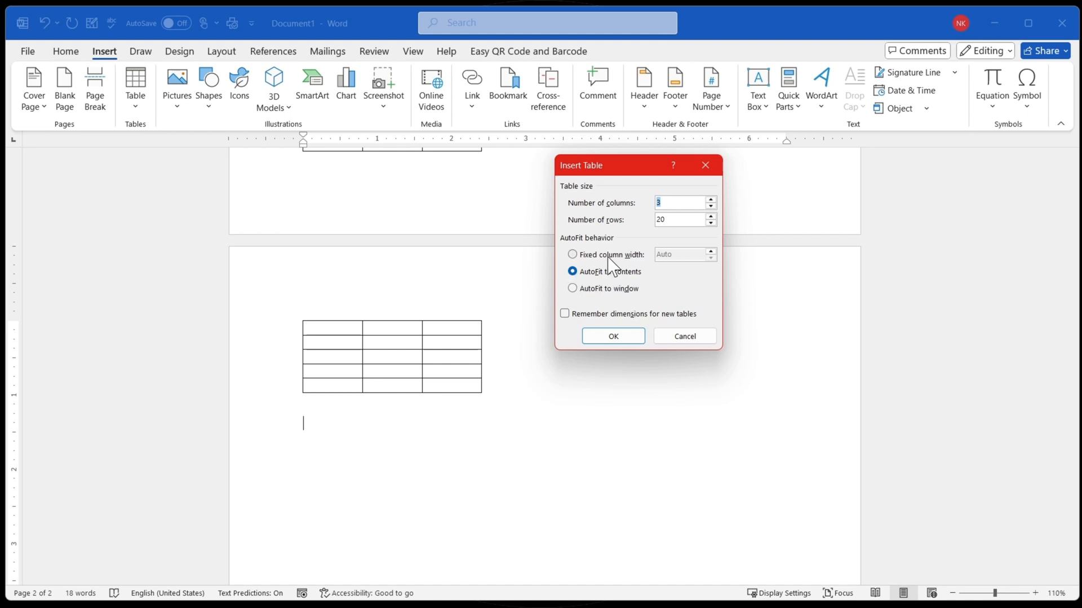
{"action": "left_click", "coordinate": [583, 256]}
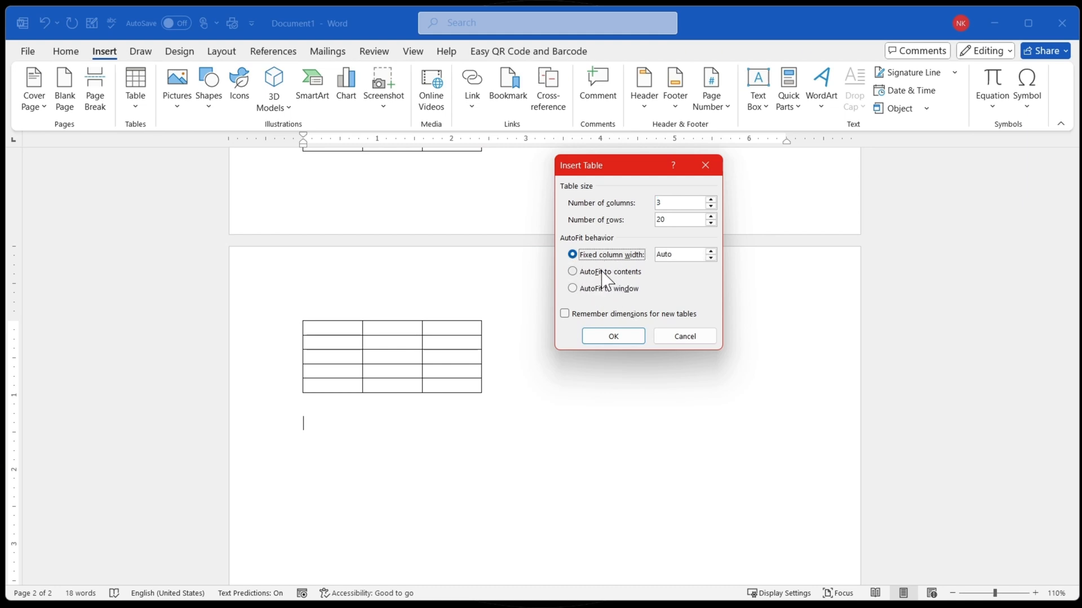
{"action": "left_click", "coordinate": [597, 272]}
{"action": "left_click_drag", "start_coordinate": [672, 204], "coordinate": [547, 220]}
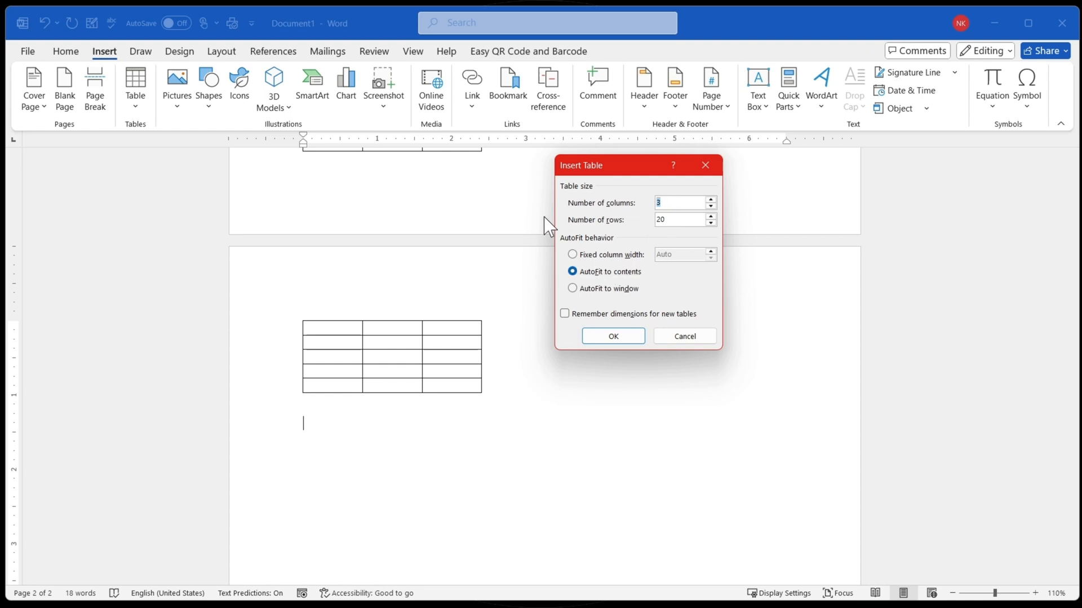
{"action": "left_click_drag", "start_coordinate": [680, 223], "coordinate": [641, 219]}
{"action": "left_click", "coordinate": [614, 337]}
{"action": "scroll", "coordinate": [391, 434], "scroll_direction": "down", "scroll_amount": 3}
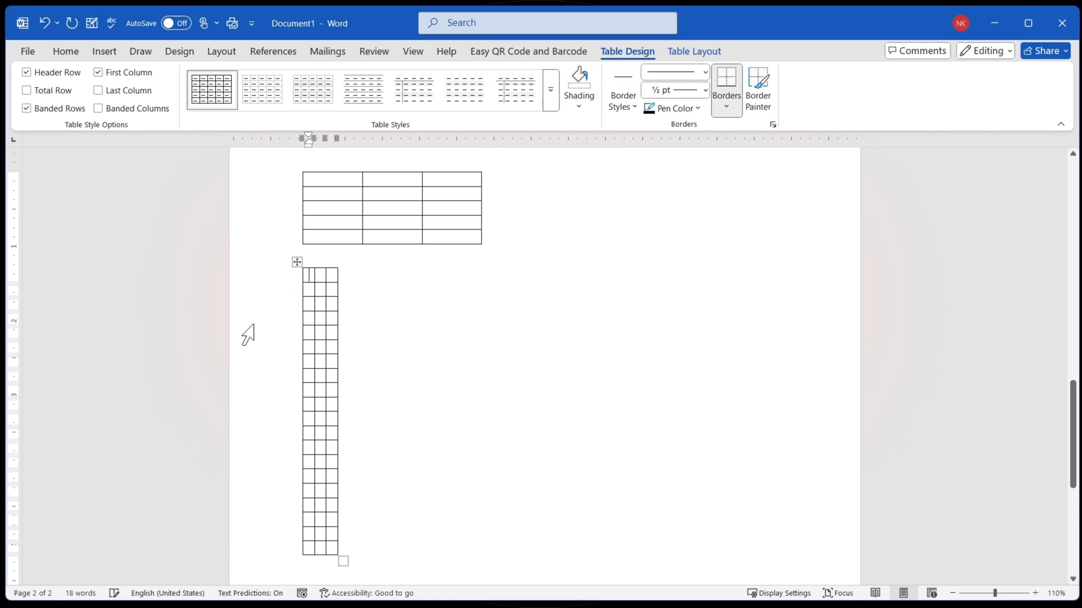
Step: Label the third table's header cells ROLL NO, CLASS and NAME
{"action": "scroll", "coordinate": [248, 335], "scroll_direction": "up", "scroll_amount": 3}
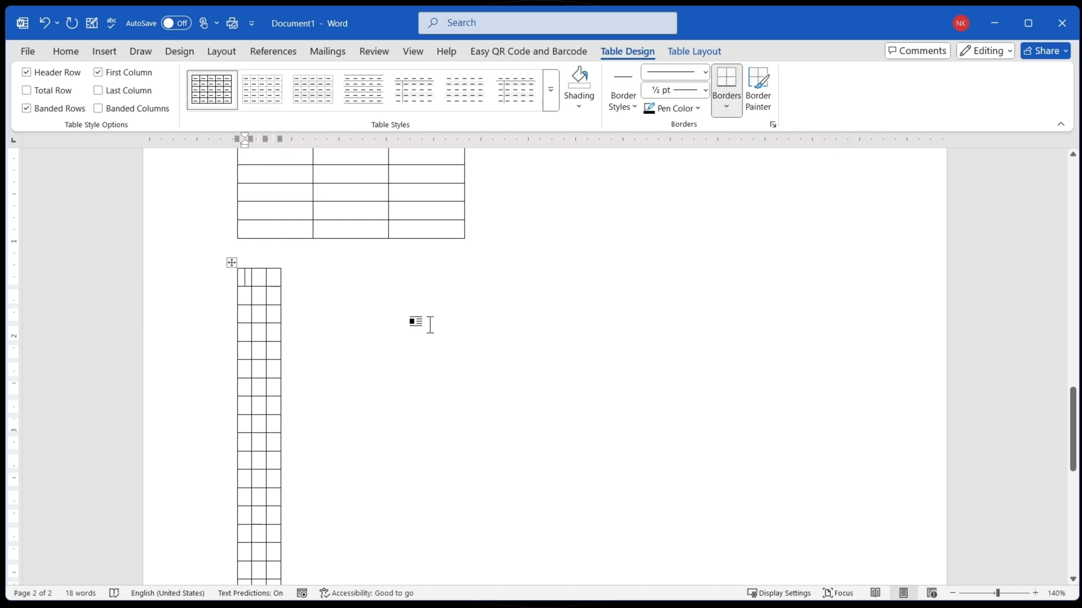
{"action": "type", "text": "ROLL NO"}
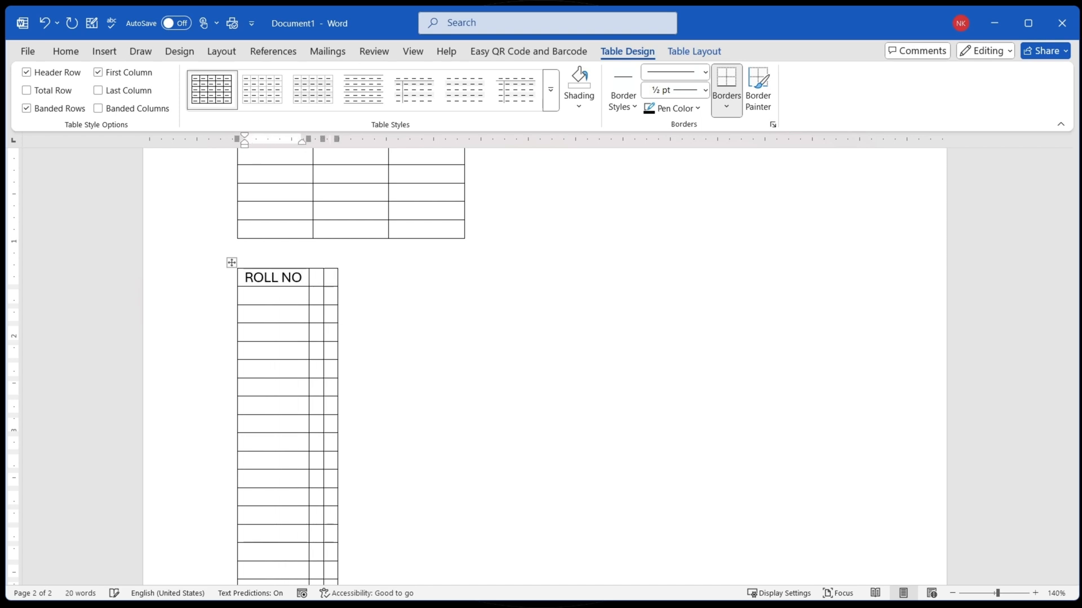
{"action": "key", "text": "Tab"}
{"action": "type", "text": "CLASS "}
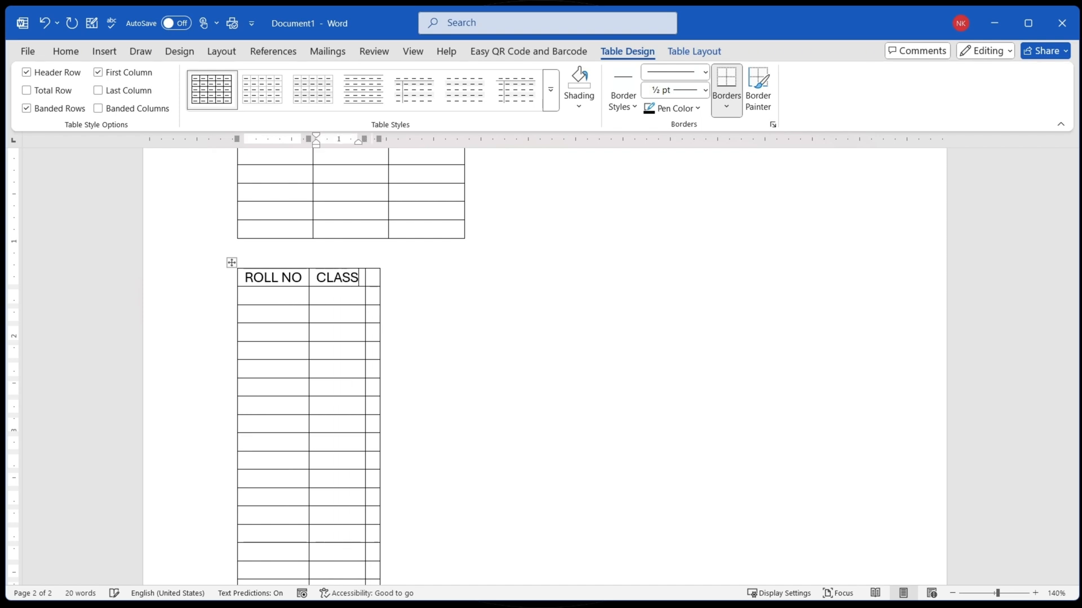
{"action": "type", "text": "NAME"}
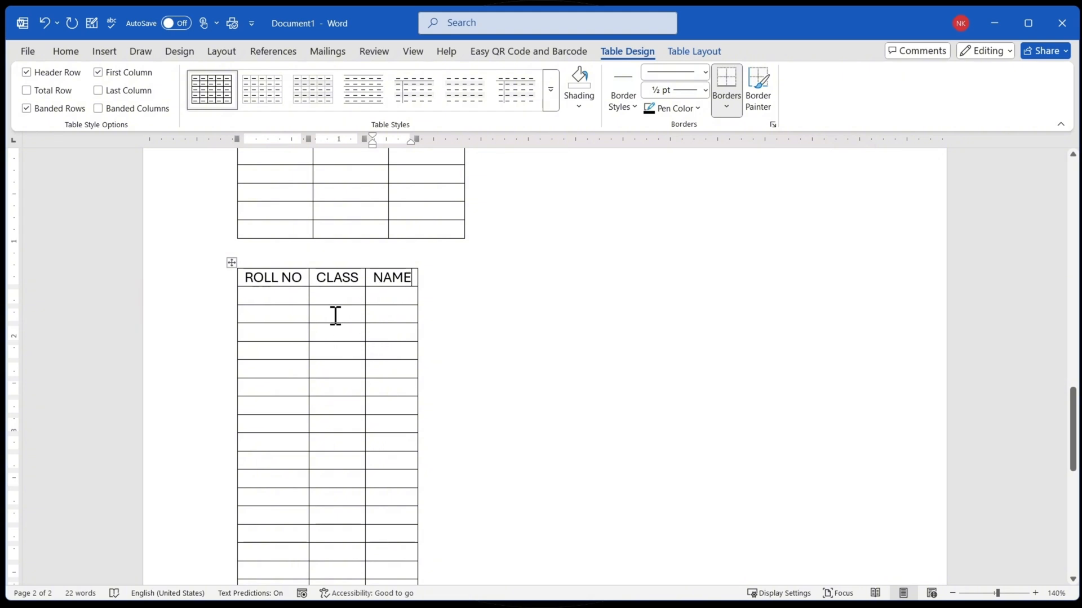
{"action": "key", "text": "Tab"}
Step: Insert a table with 3 columns, 20 rows and AutoFit to window on the line below the third table
{"action": "scroll", "coordinate": [334, 317], "scroll_direction": "down", "scroll_amount": 5}
{"action": "left_click", "coordinate": [255, 383]}
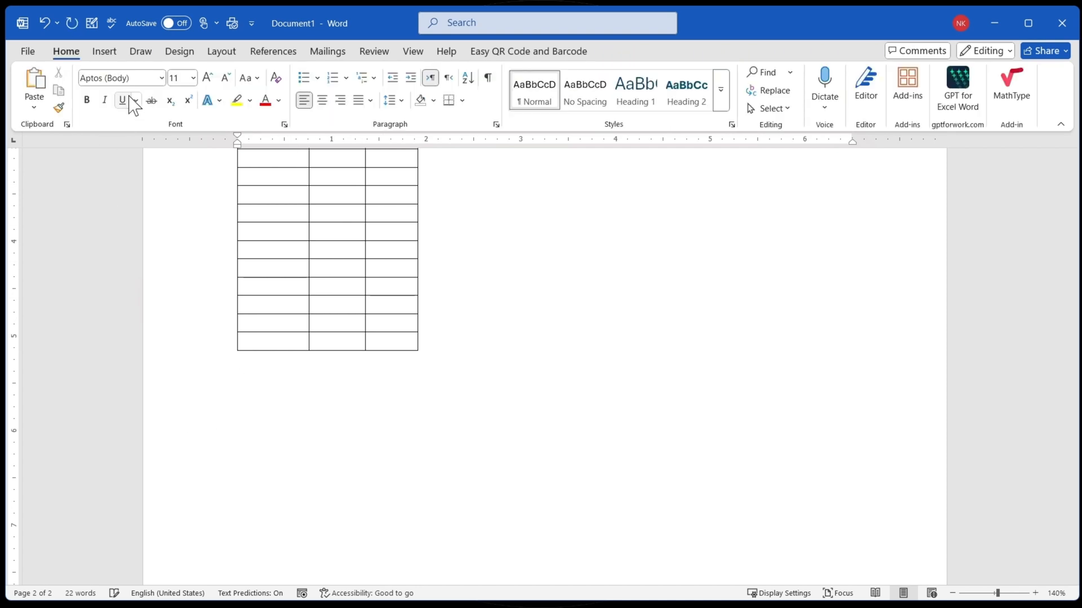
{"action": "left_click", "coordinate": [104, 51]}
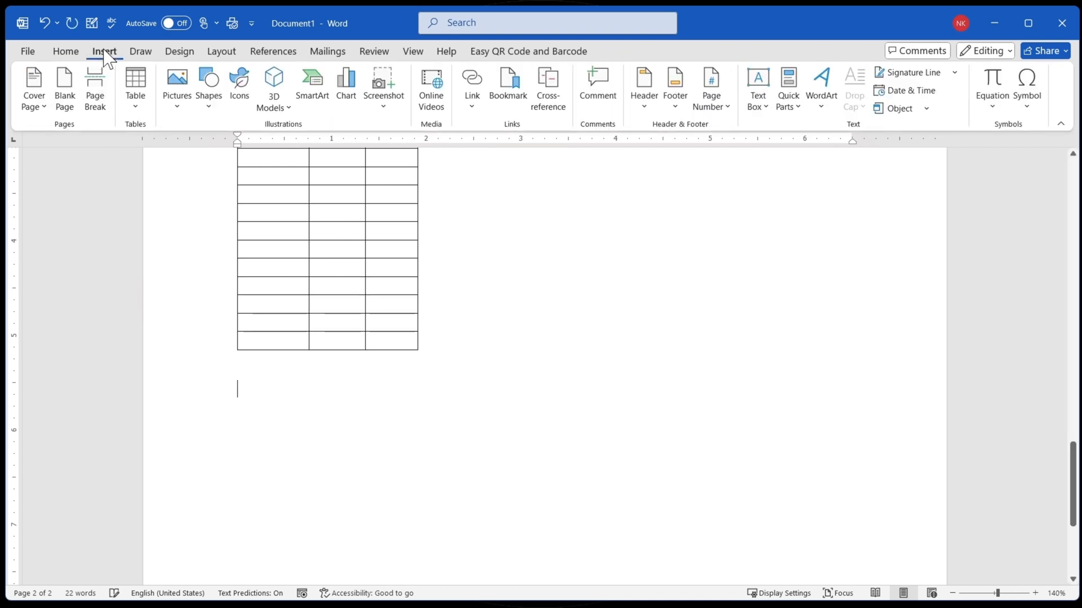
{"action": "left_click", "coordinate": [136, 92]}
{"action": "key", "text": "Escape"}
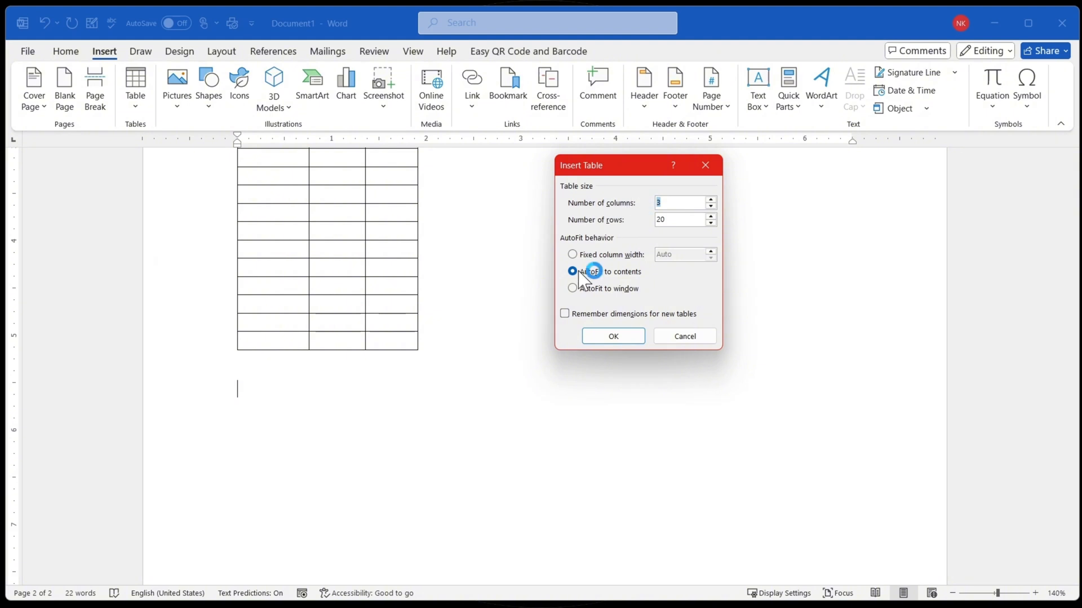
{"action": "left_click", "coordinate": [607, 289]}
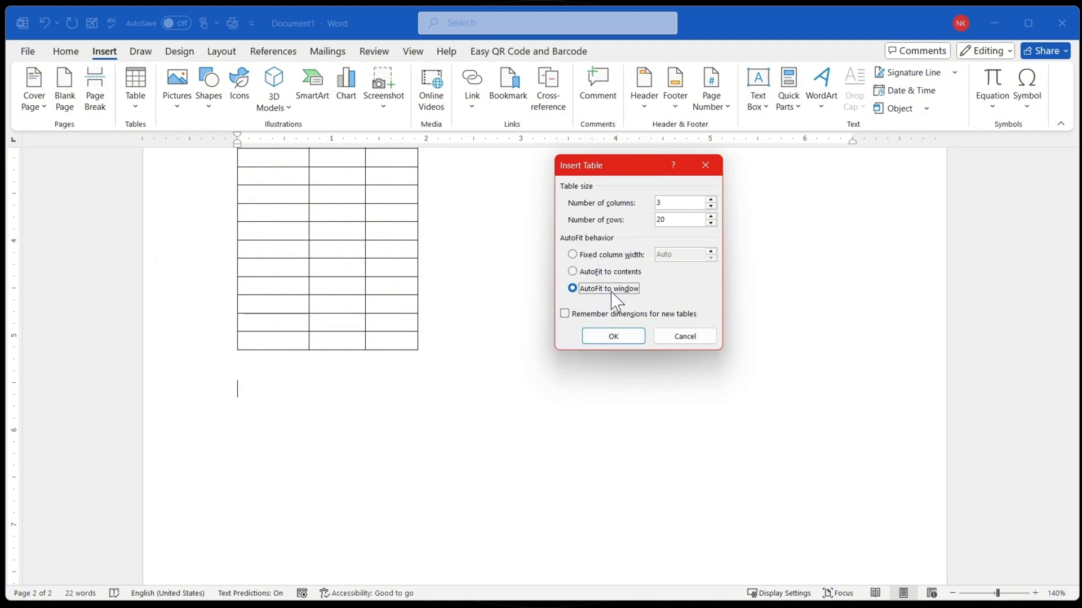
{"action": "left_click", "coordinate": [627, 337]}
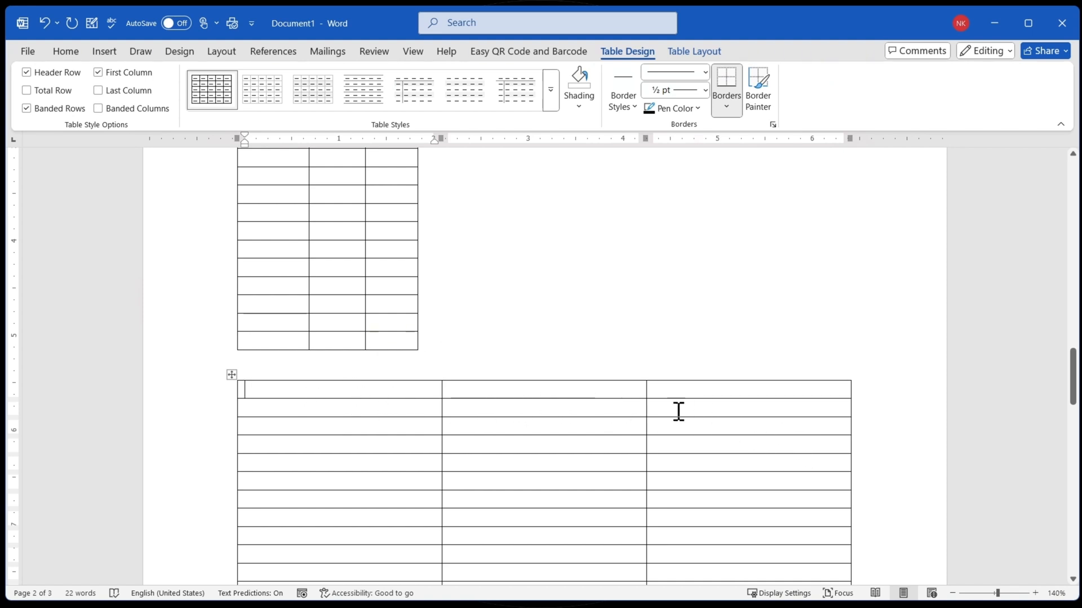
Step: Insert a table with 2 columns, 10 rows and a fixed column width of 1" below the full-width table
{"action": "scroll", "coordinate": [500, 414], "scroll_direction": "down", "scroll_amount": 10}
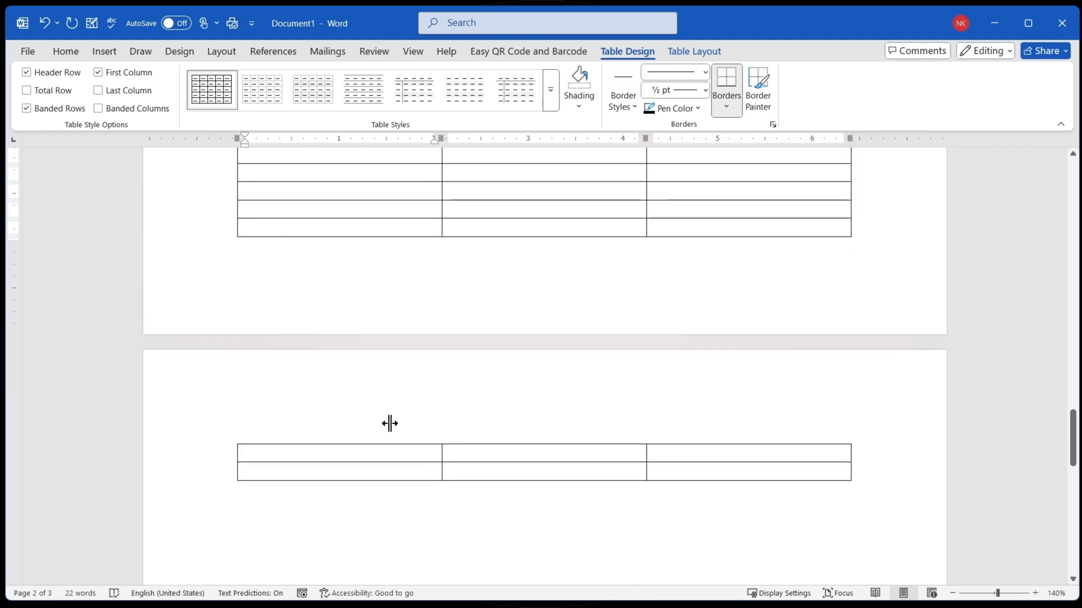
{"action": "left_click", "coordinate": [252, 295]}
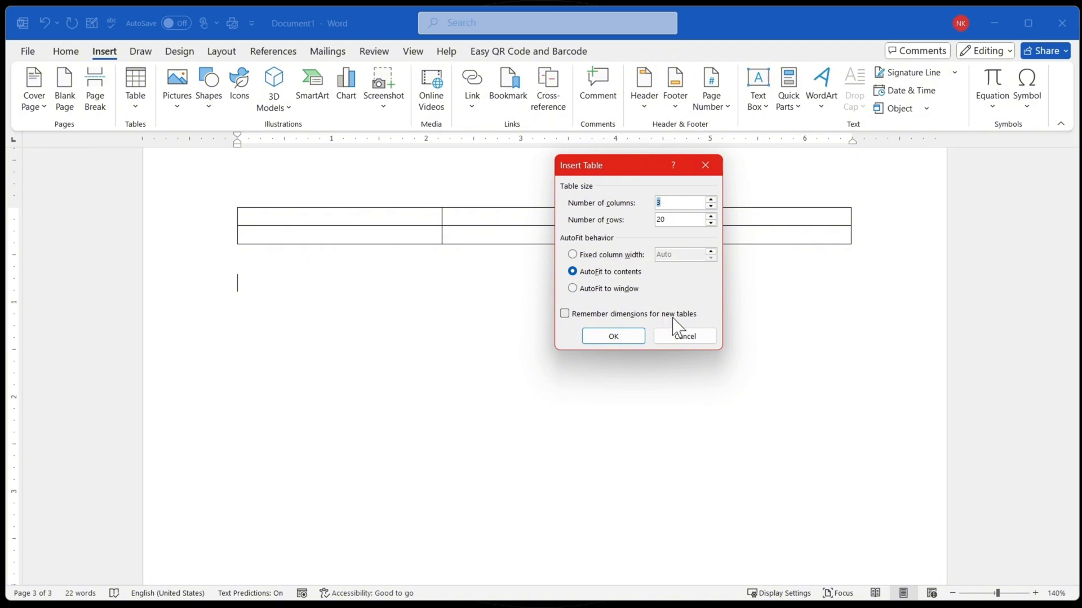
{"action": "type", "text": "3"}
{"action": "double_click", "coordinate": [668, 203]}
{"action": "double_click", "coordinate": [665, 204]}
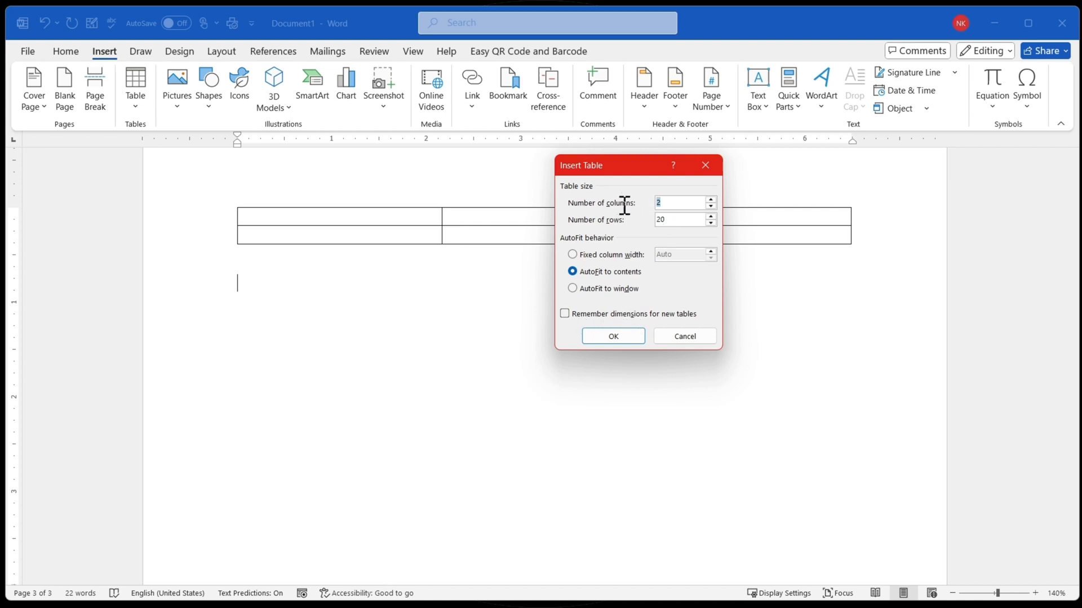
{"action": "double_click", "coordinate": [673, 219]}
{"action": "type", "text": "10"}
{"action": "left_click", "coordinate": [596, 259]}
{"action": "left_click", "coordinate": [710, 252]}
{"action": "left_click", "coordinate": [622, 339]}
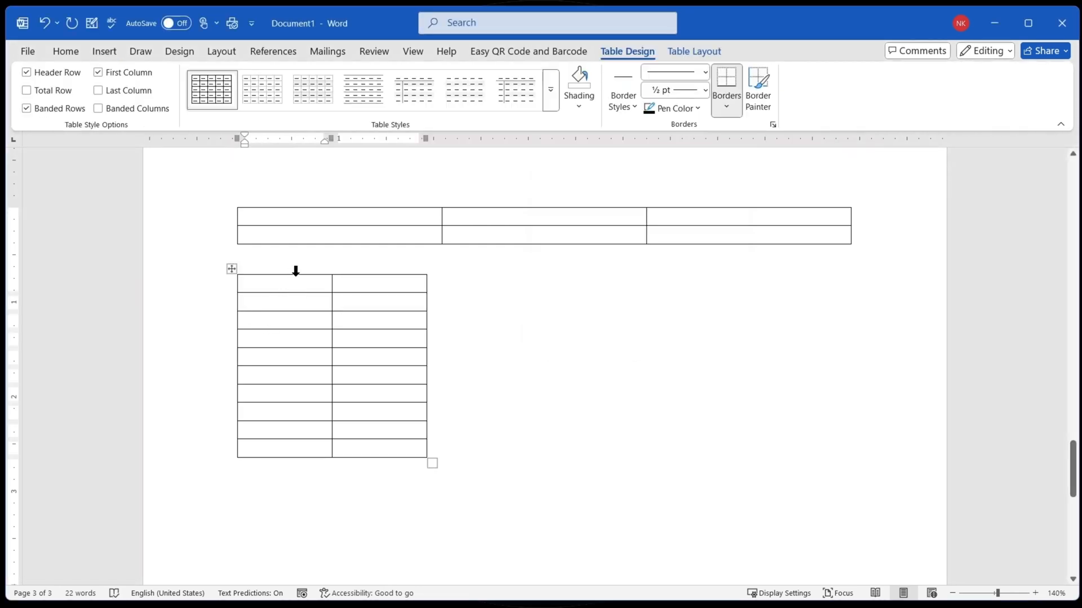
Step: Insert another 2-column, 10-row table with a fixed 1" column width below the previous one, remembering its dimensions for new tables
{"action": "left_click", "coordinate": [261, 491]}
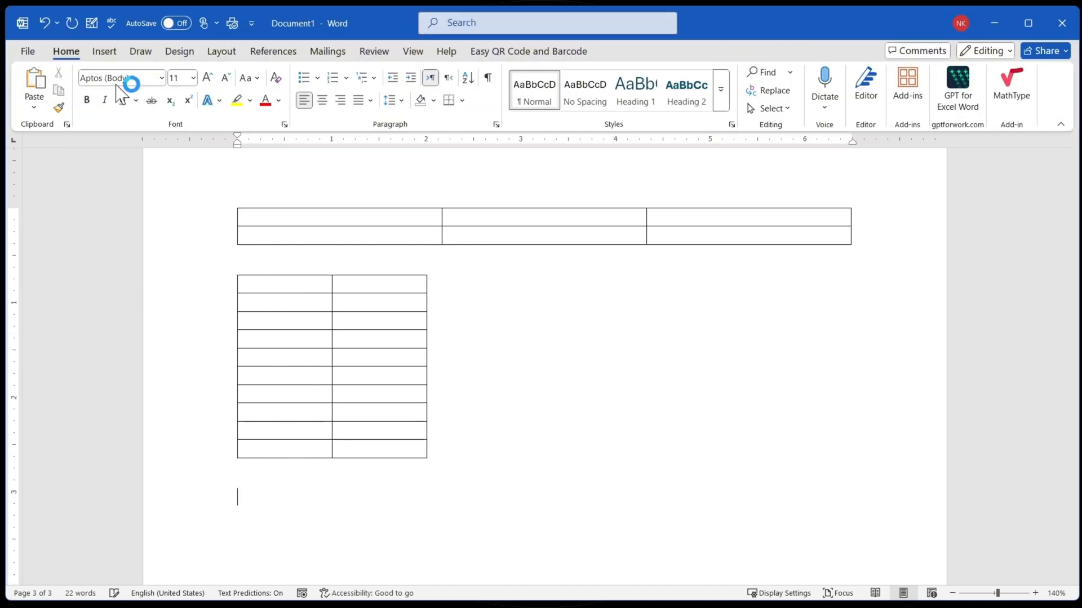
{"action": "left_click", "coordinate": [104, 52]}
{"action": "left_click", "coordinate": [135, 93]}
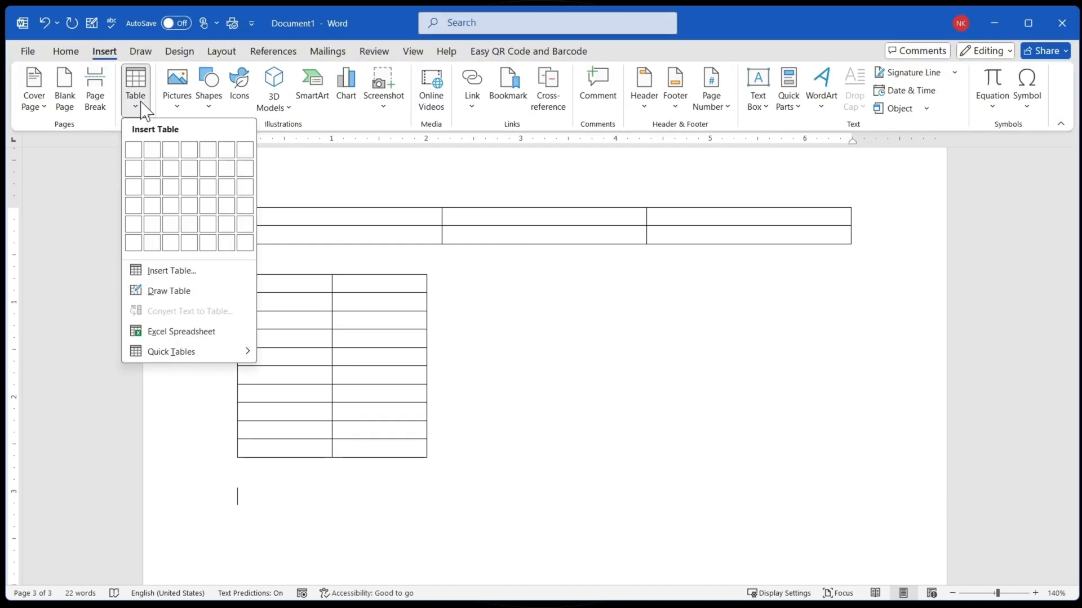
{"action": "left_click", "coordinate": [200, 271]}
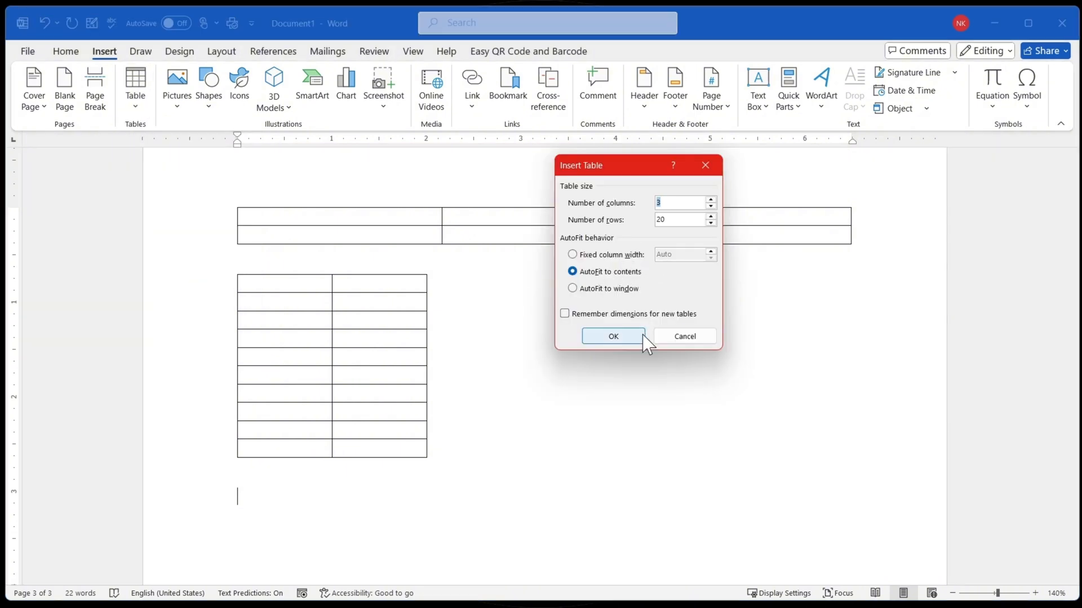
{"action": "left_click", "coordinate": [613, 255]}
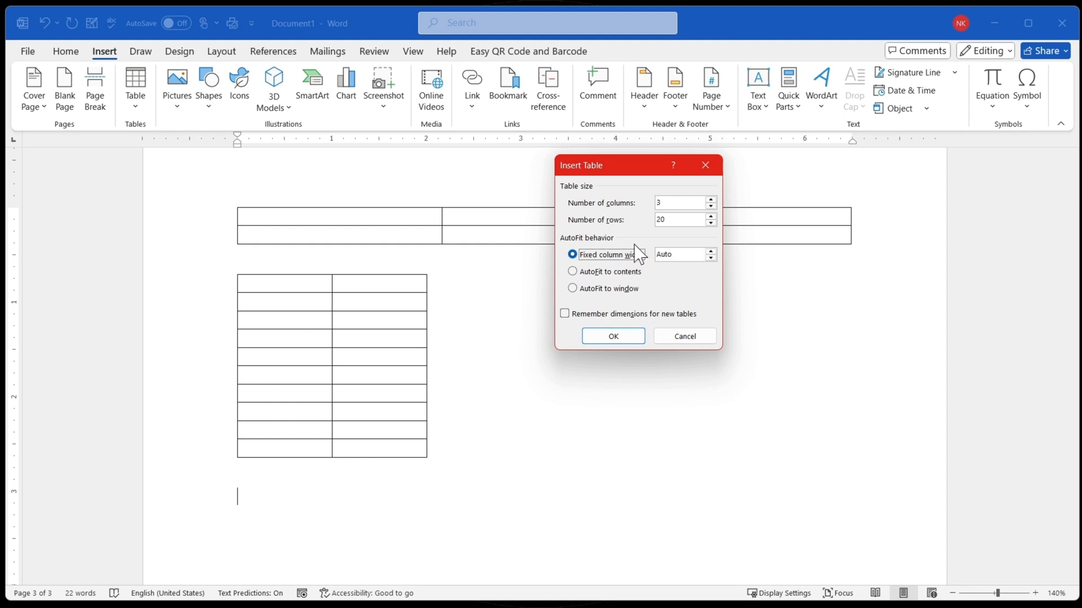
{"action": "left_click", "coordinate": [585, 316]}
{"action": "left_click", "coordinate": [711, 252]}
{"action": "left_click", "coordinate": [711, 251]}
{"action": "left_click", "coordinate": [711, 206]}
{"action": "left_click", "coordinate": [711, 222]}
{"action": "left_click", "coordinate": [624, 336]}
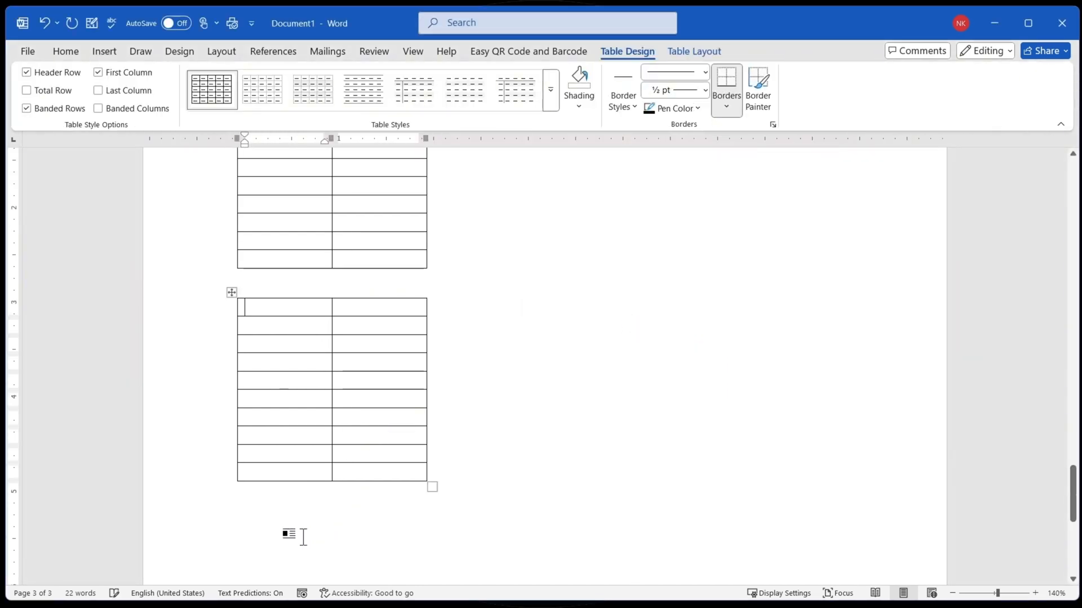
Step: Insert one more table below the last one using the remembered dimensions of 2 columns, 10 rows and 1" column width
{"action": "left_click", "coordinate": [258, 516]}
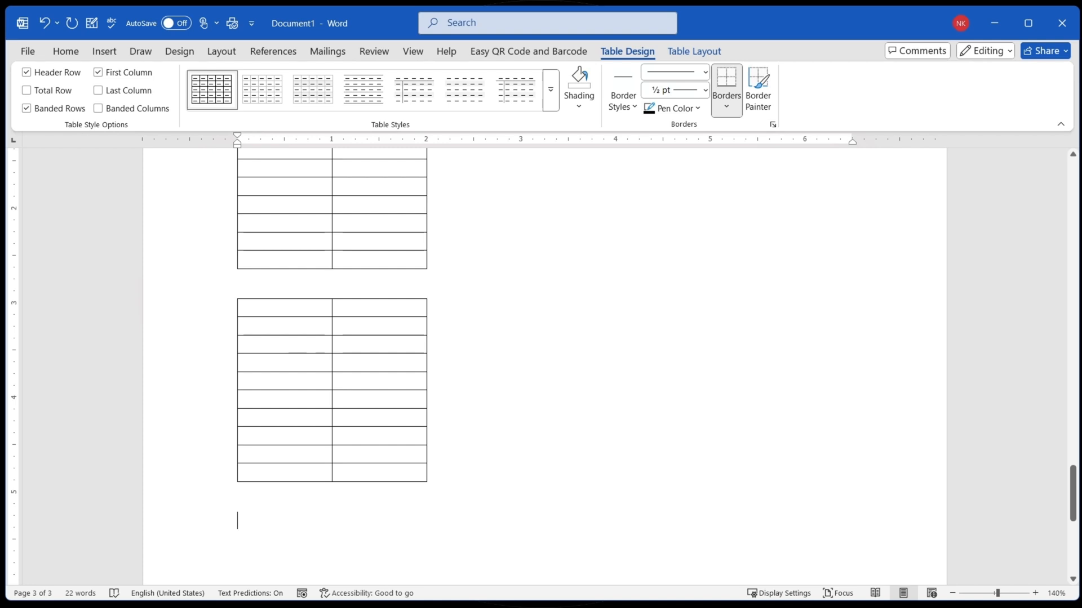
{"action": "left_click", "coordinate": [105, 52]}
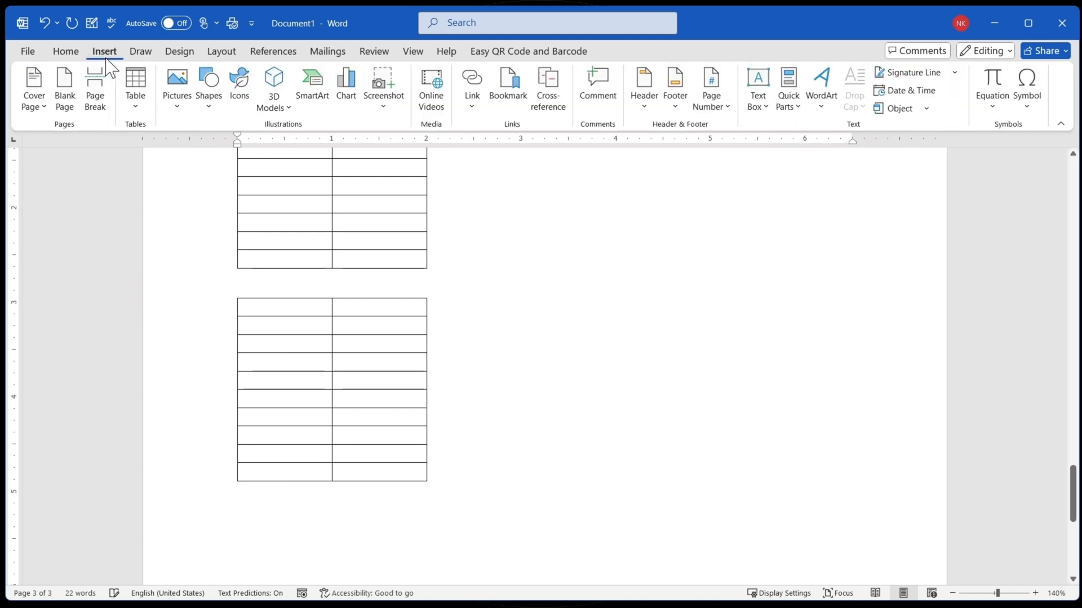
{"action": "left_click", "coordinate": [136, 99]}
{"action": "left_click", "coordinate": [169, 272]}
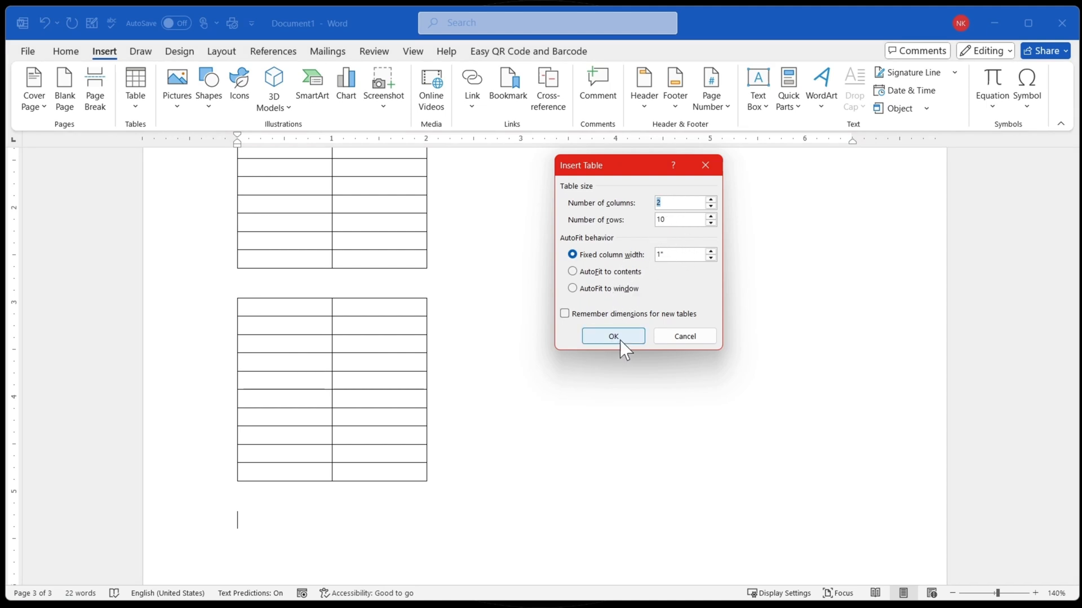
{"action": "left_click", "coordinate": [613, 336]}
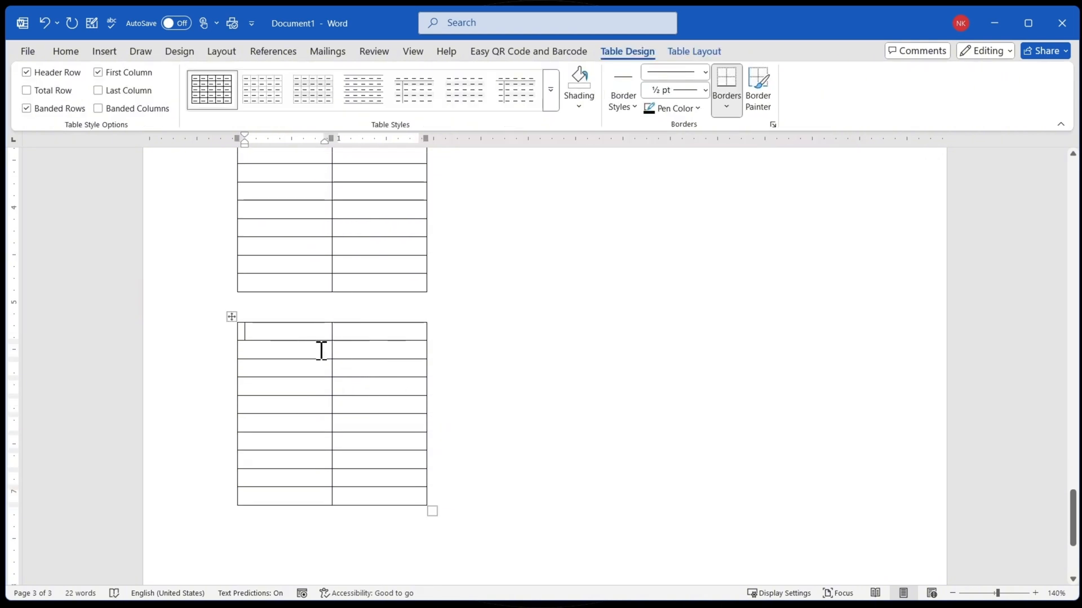
Step: Draw a table outline about 5.38" wide and 2.89" high by hand on the new page with Draw Table
{"action": "left_click", "coordinate": [110, 54]}
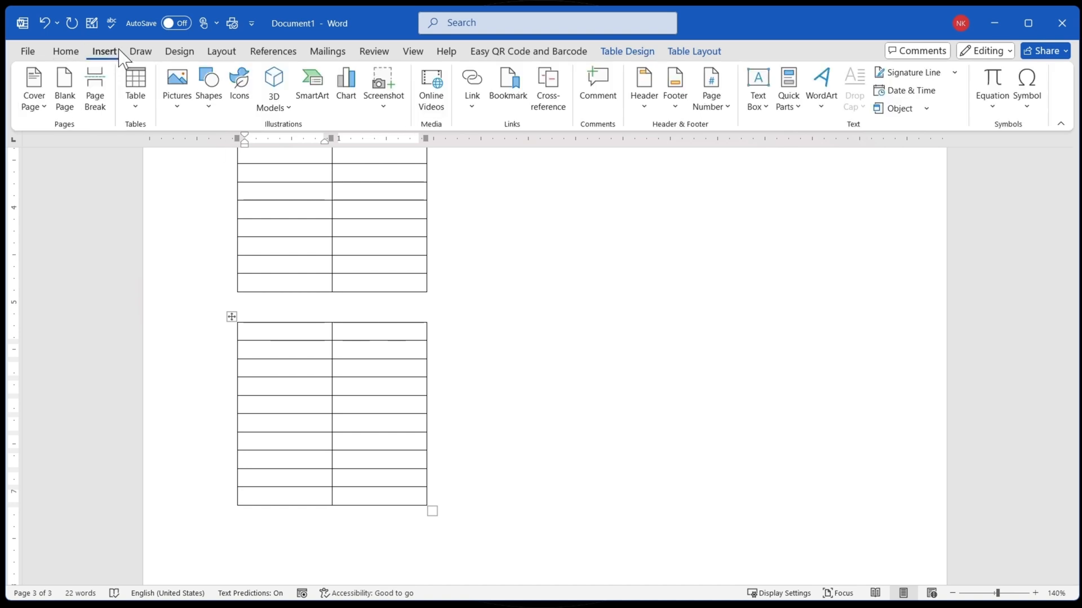
{"action": "left_click", "coordinate": [136, 95]}
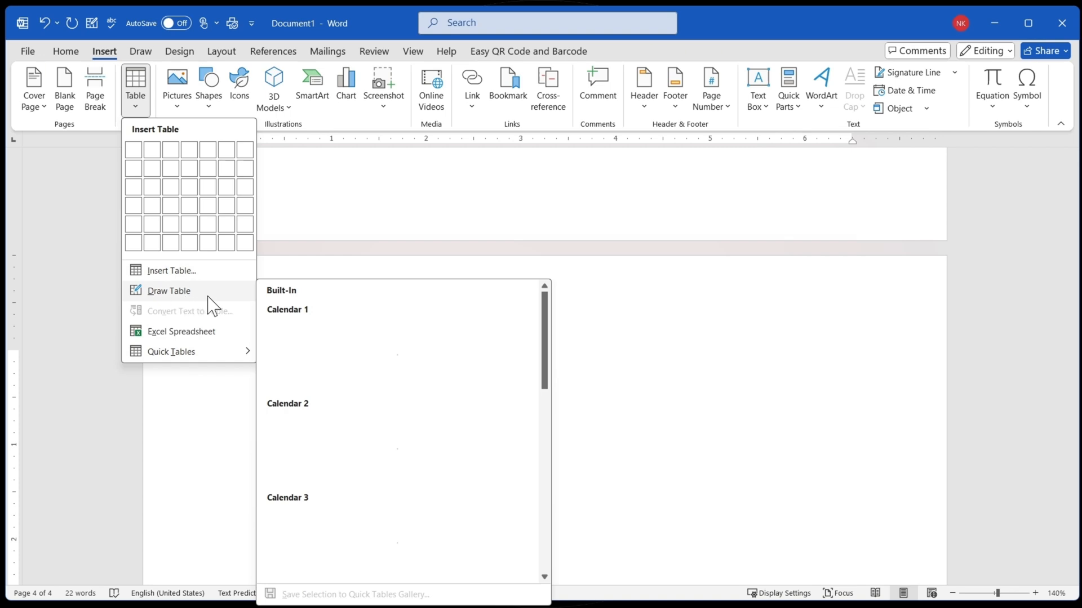
{"action": "left_click", "coordinate": [184, 291]}
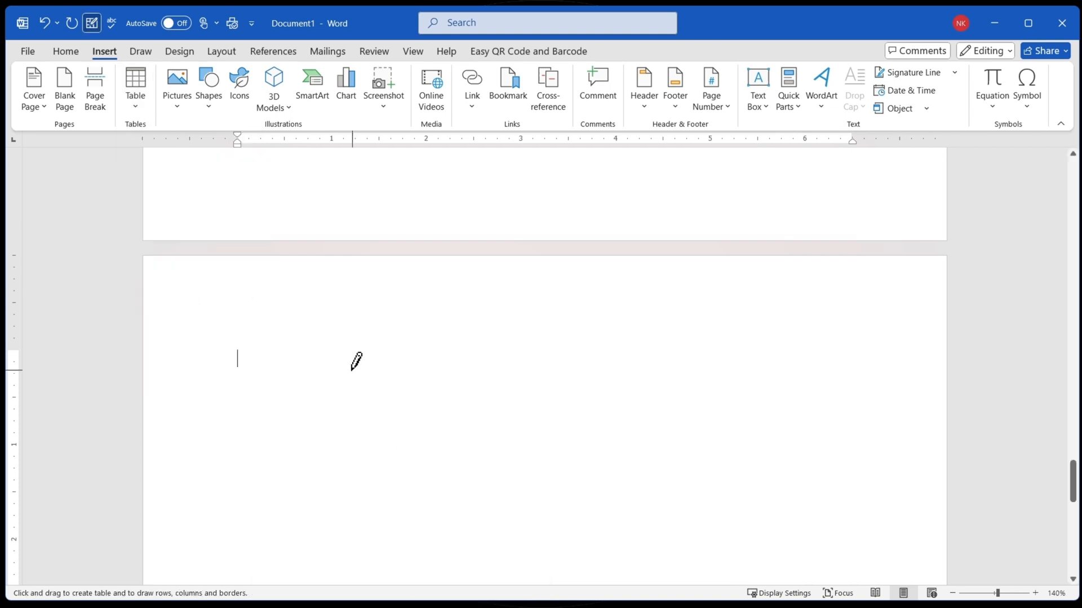
{"action": "scroll", "coordinate": [349, 355], "scroll_direction": "down", "scroll_amount": 3}
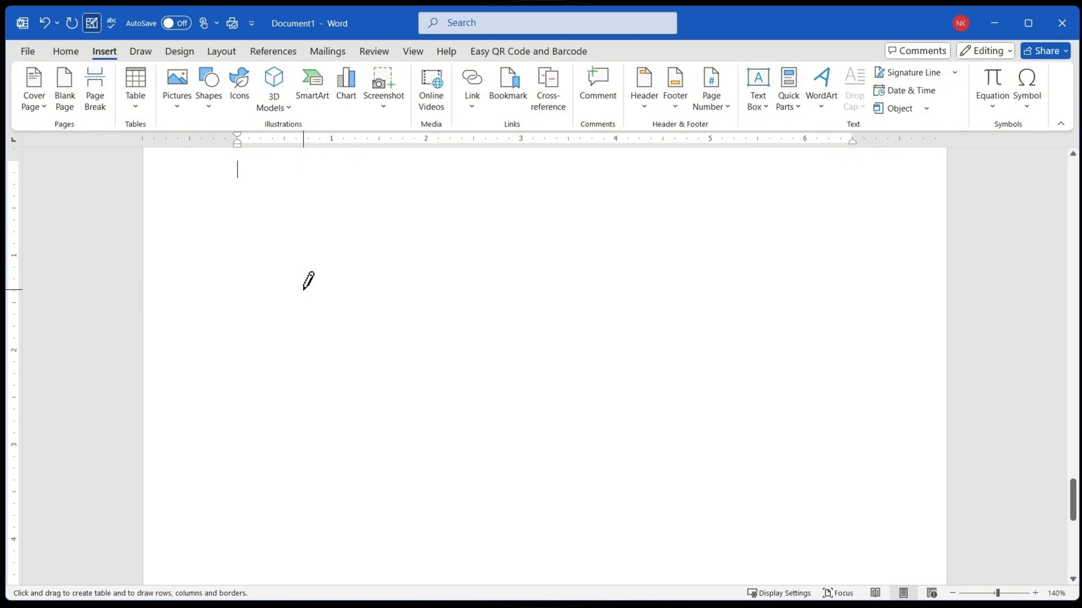
{"action": "mouse_move", "coordinate": [241, 180]}
{"action": "left_mouse_down"}
{"action": "mouse_move", "coordinate": [367, 265]}
{"action": "mouse_move", "coordinate": [662, 402]}
{"action": "mouse_move", "coordinate": [751, 458]}
{"action": "left_mouse_up"}
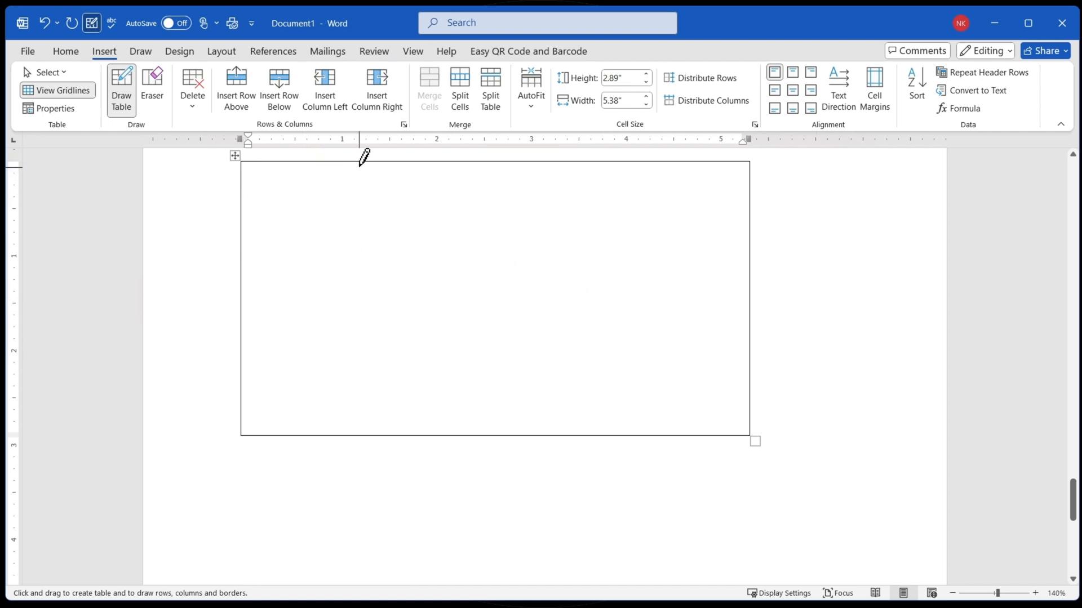
Step: Divide the drawn table with two vertical and two horizontal lines, and split the second row's middle cell horizontally and its last cell vertically
{"action": "left_click_drag", "start_coordinate": [360, 165], "coordinate": [355, 369]}
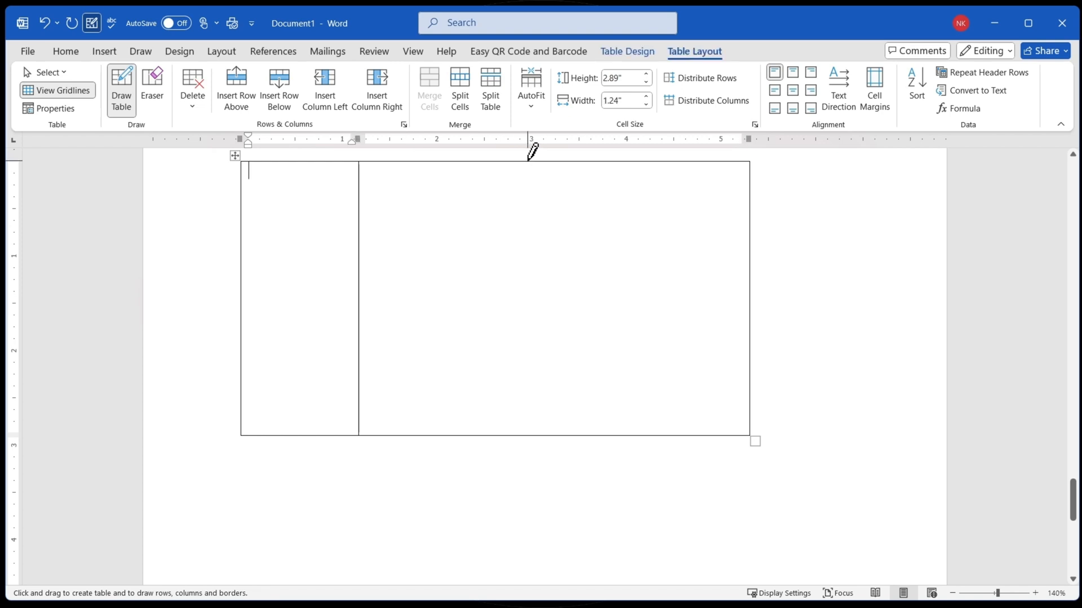
{"action": "left_click_drag", "start_coordinate": [528, 160], "coordinate": [525, 333]}
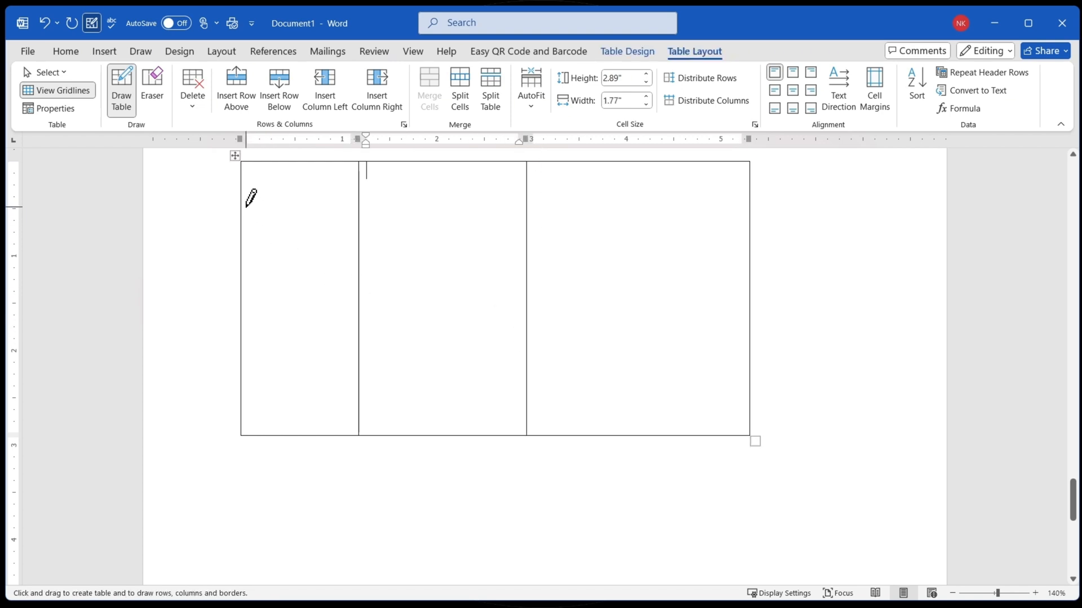
{"action": "mouse_move", "coordinate": [247, 205]}
{"action": "left_mouse_down"}
{"action": "mouse_move", "coordinate": [570, 223]}
{"action": "mouse_move", "coordinate": [753, 221]}
{"action": "mouse_move", "coordinate": [754, 204]}
{"action": "left_mouse_up"}
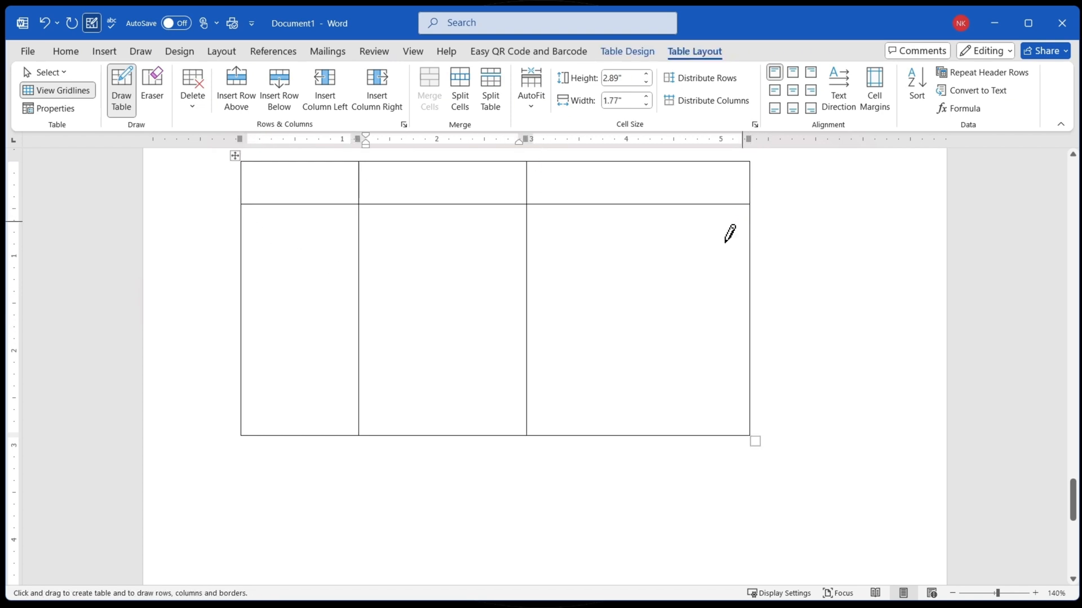
{"action": "left_click_drag", "start_coordinate": [747, 242], "coordinate": [248, 244]}
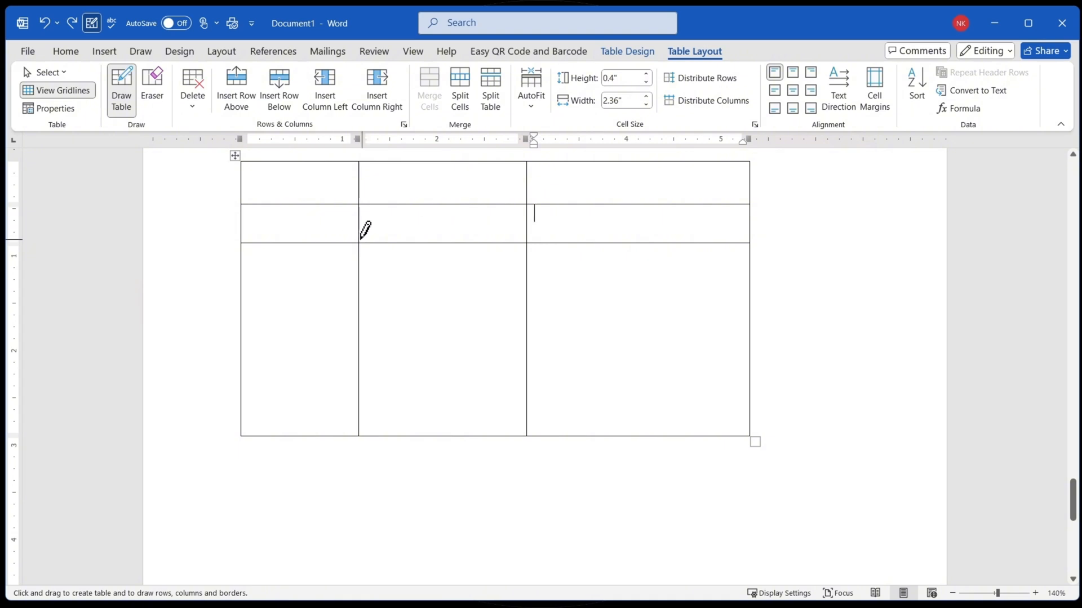
{"action": "left_click_drag", "start_coordinate": [363, 222], "coordinate": [512, 222]}
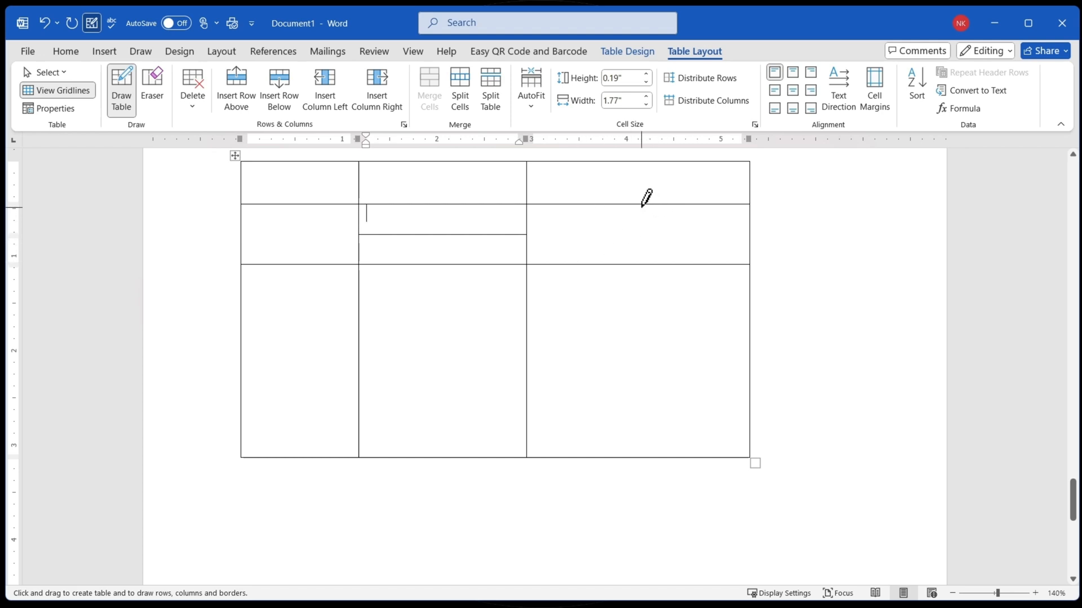
{"action": "left_click_drag", "start_coordinate": [642, 207], "coordinate": [643, 305]}
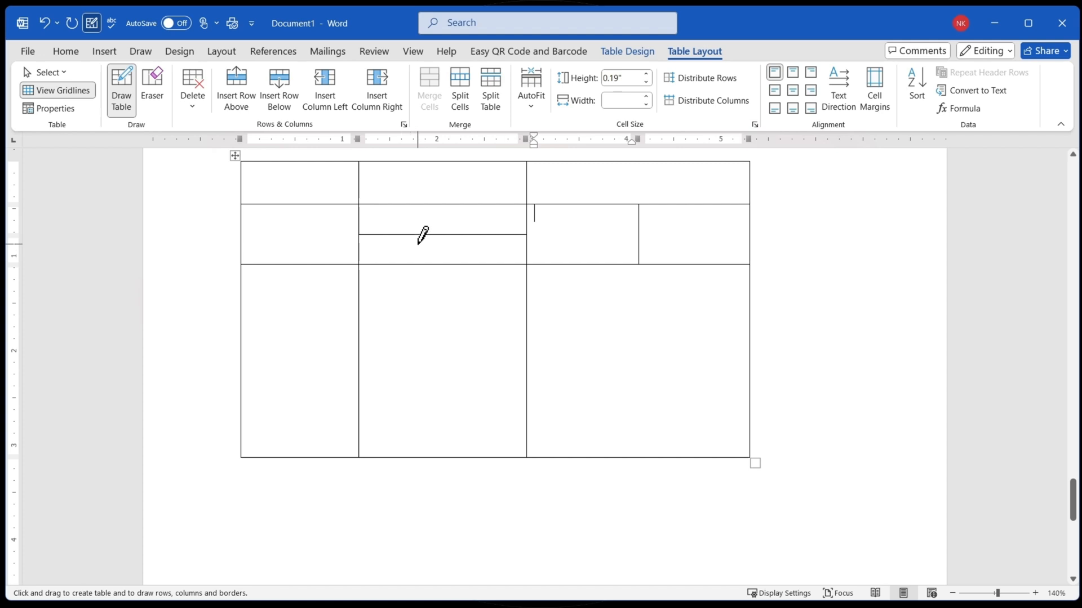
Step: Draw two crossing diagonals in the first cell of the hand-drawn table and leave table drawing mode
{"action": "mouse_move", "coordinate": [242, 162]}
{"action": "left_mouse_down"}
{"action": "mouse_move", "coordinate": [361, 194]}
{"action": "mouse_move", "coordinate": [242, 204]}
{"action": "left_mouse_up"}
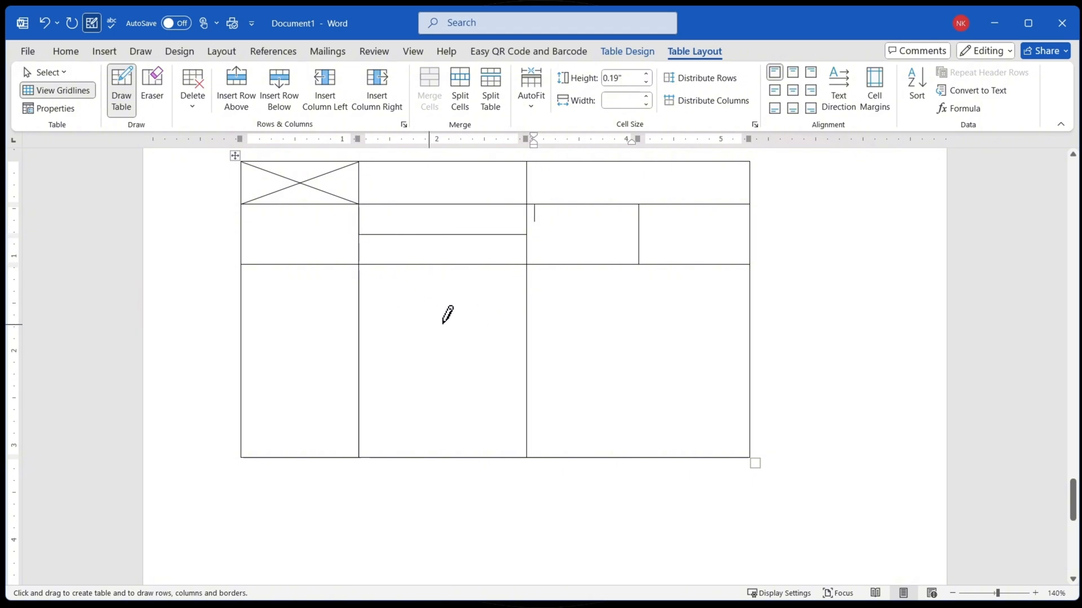
{"action": "key", "text": "Escape"}
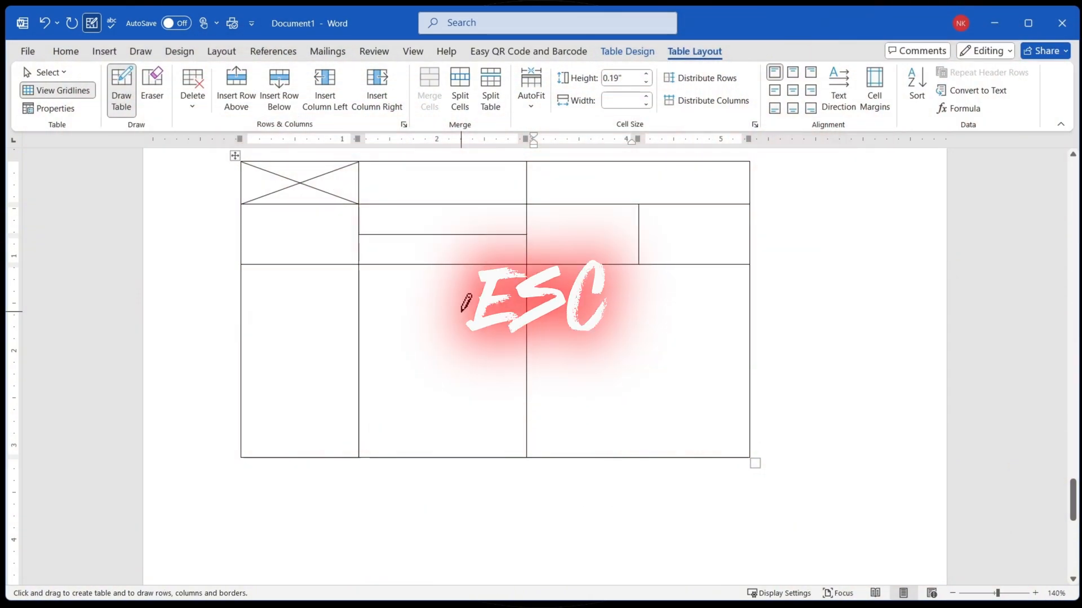
{"action": "left_click", "coordinate": [436, 329]}
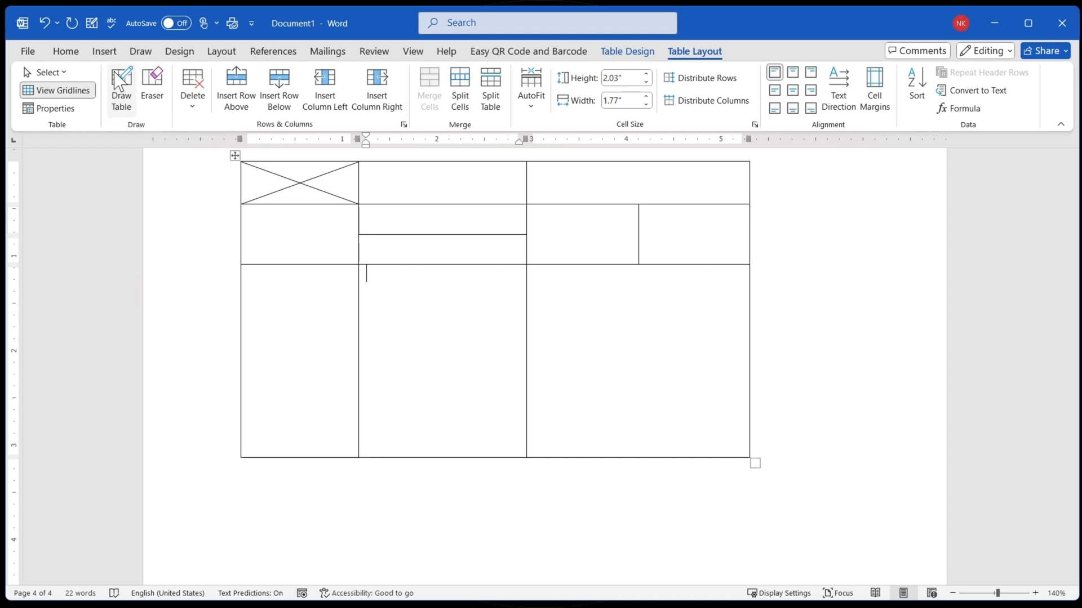
Step: Move the last 2-column table on the previous page up and to the right of the table above it
{"action": "left_click", "coordinate": [106, 51]}
{"action": "scroll", "coordinate": [410, 353], "scroll_direction": "up", "scroll_amount": 10}
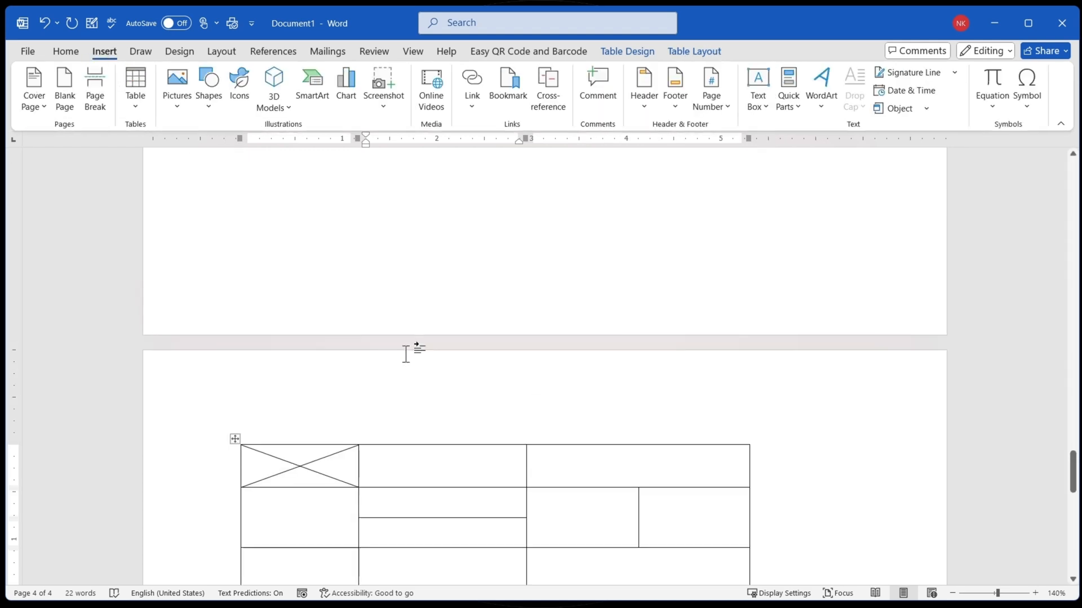
{"action": "left_click", "coordinate": [312, 217]}
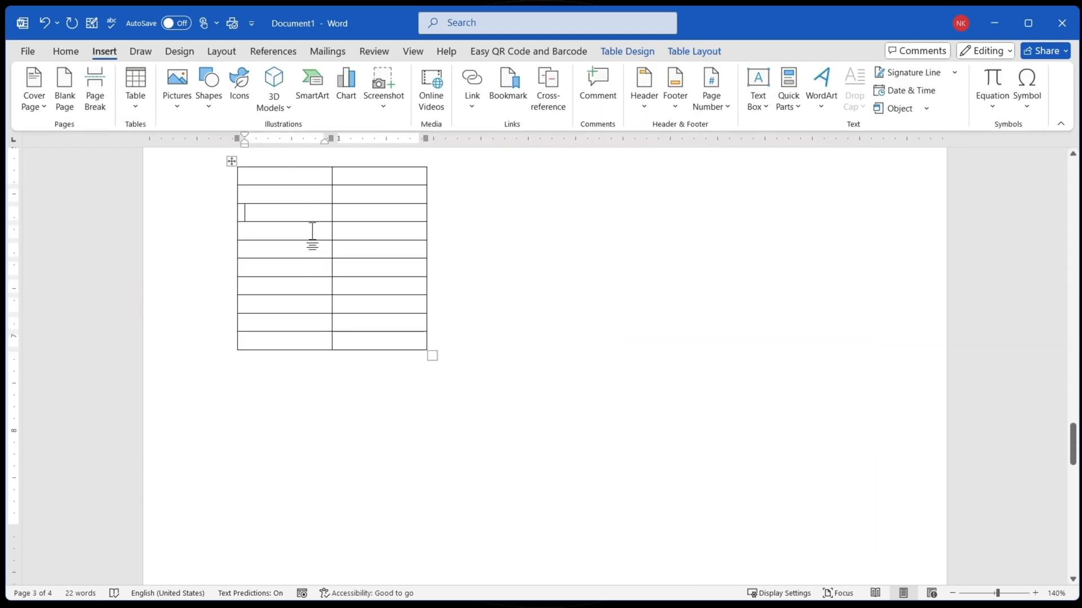
{"action": "scroll", "coordinate": [310, 259], "scroll_direction": "up", "scroll_amount": 3}
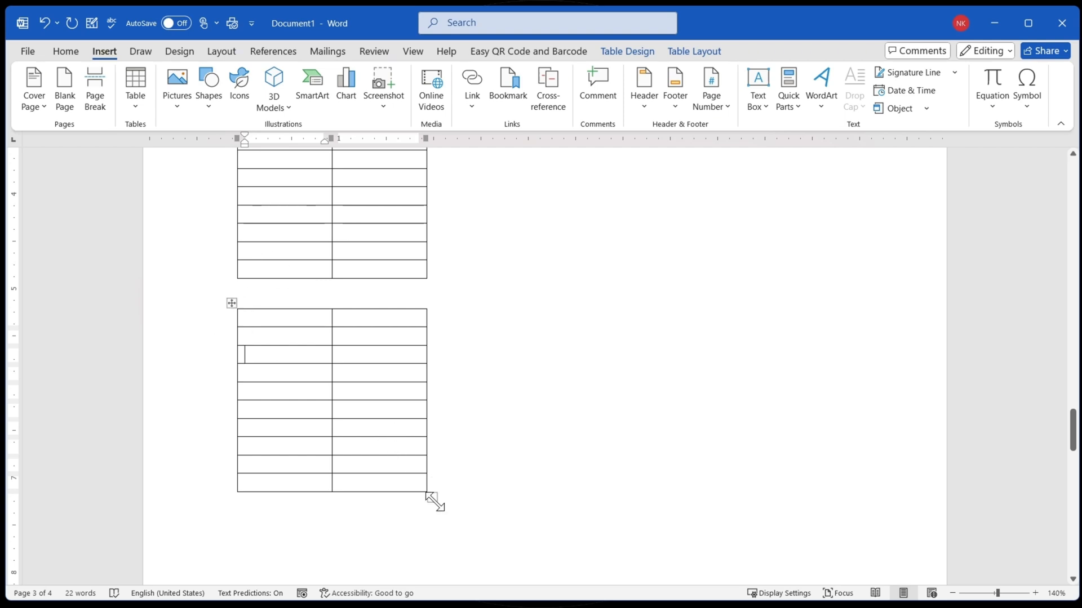
{"action": "left_click", "coordinate": [229, 301]}
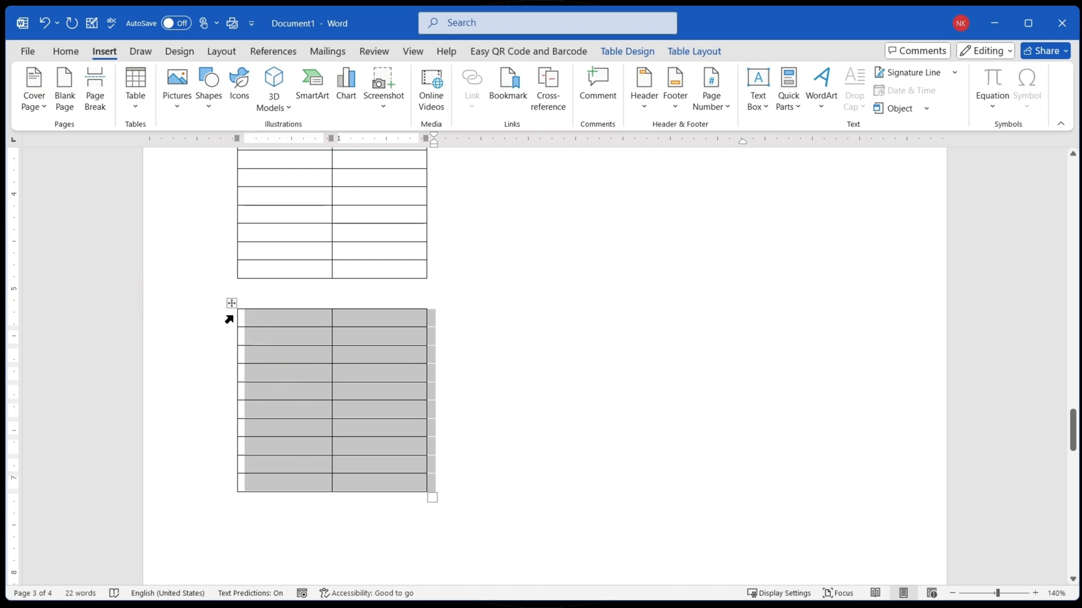
{"action": "left_click_drag", "start_coordinate": [231, 303], "coordinate": [517, 185]}
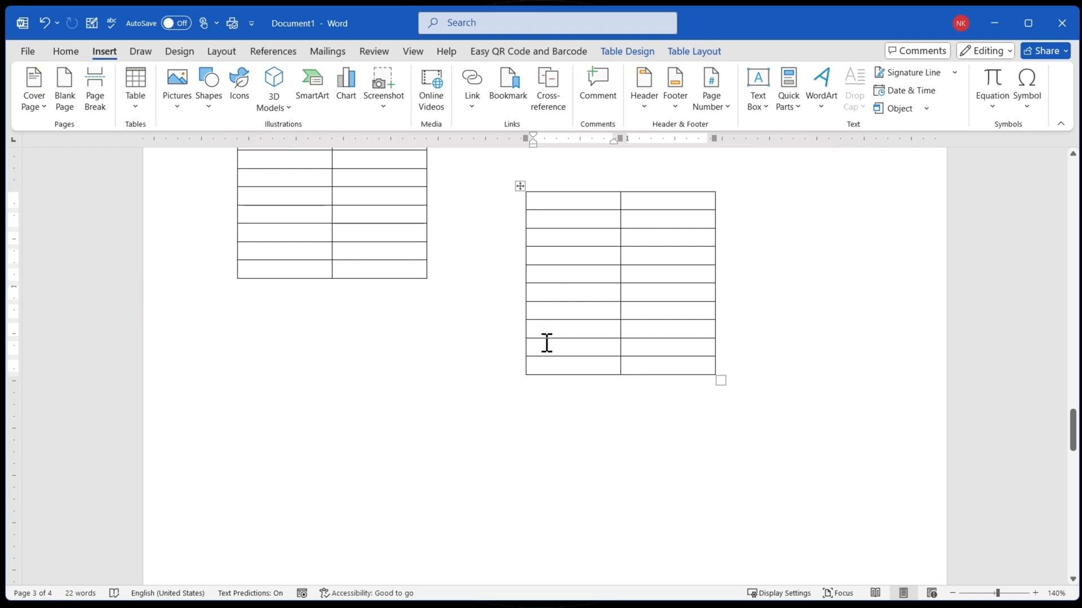
Step: Move the 2-column table onto the next page, into the empty area below the hand-drawn table
{"action": "scroll", "coordinate": [546, 343], "scroll_direction": "down", "scroll_amount": 7}
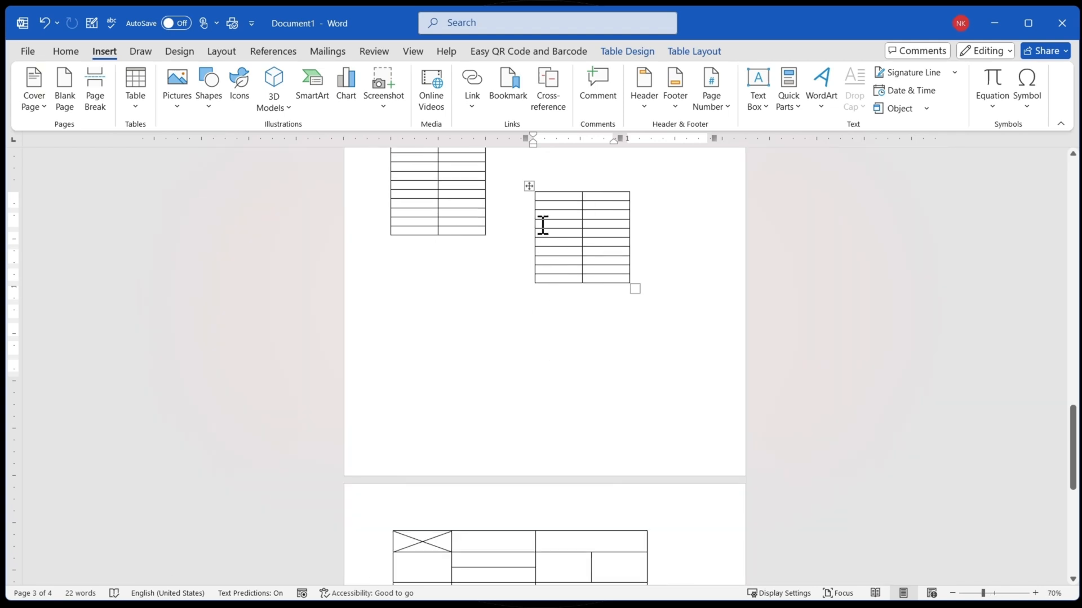
{"action": "left_click_drag", "start_coordinate": [527, 186], "coordinate": [475, 565]}
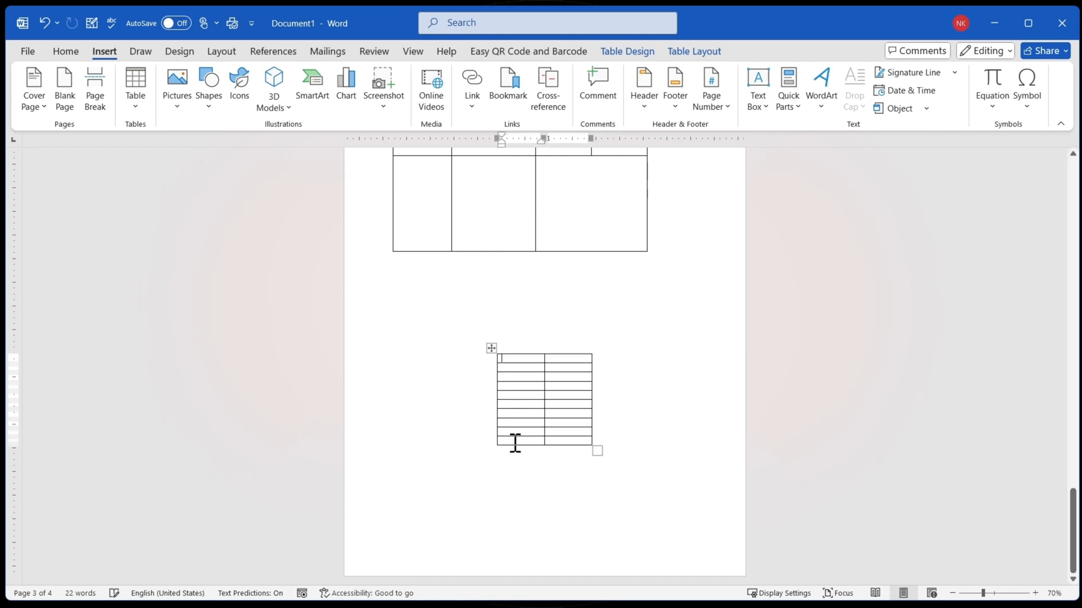
{"action": "scroll", "coordinate": [513, 442], "scroll_direction": "up", "scroll_amount": 3}
{"action": "scroll", "coordinate": [485, 512], "scroll_direction": "down", "scroll_amount": 2}
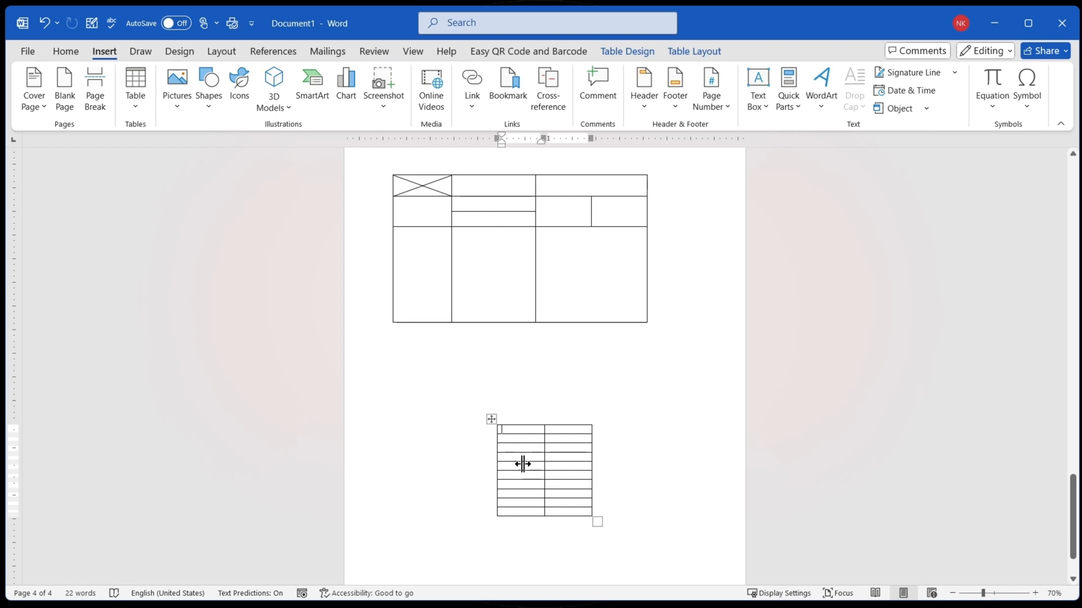
Step: Resize the moved 2-column table by its corner, widening it to about 4.2" and shrinking it again
{"action": "left_click", "coordinate": [490, 417]}
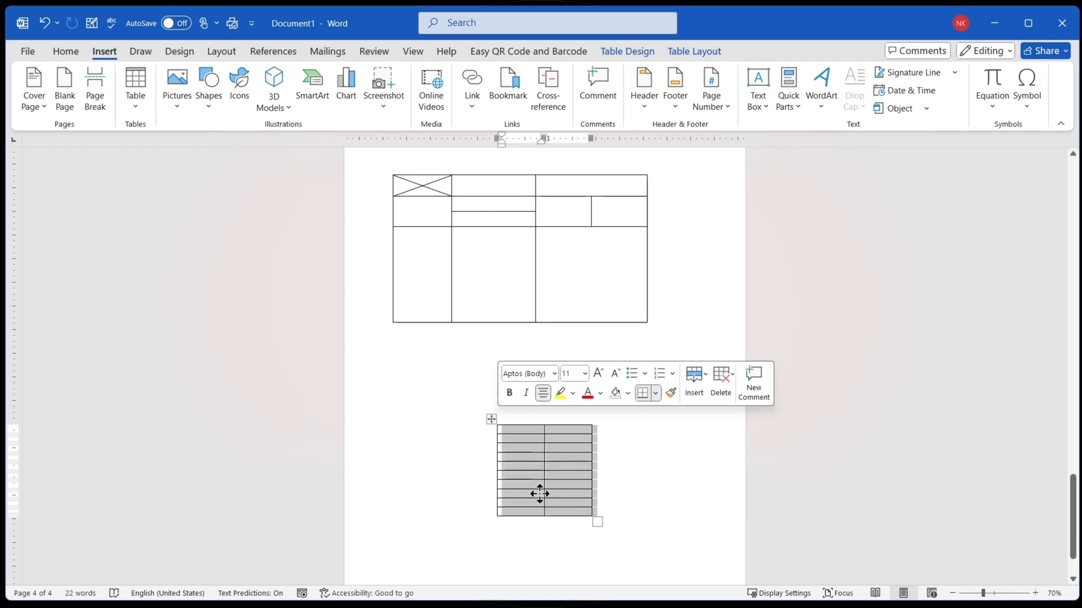
{"action": "left_click", "coordinate": [600, 533]}
{"action": "scroll", "coordinate": [616, 541], "scroll_direction": "up", "scroll_amount": 5, "text": "ctrl"}
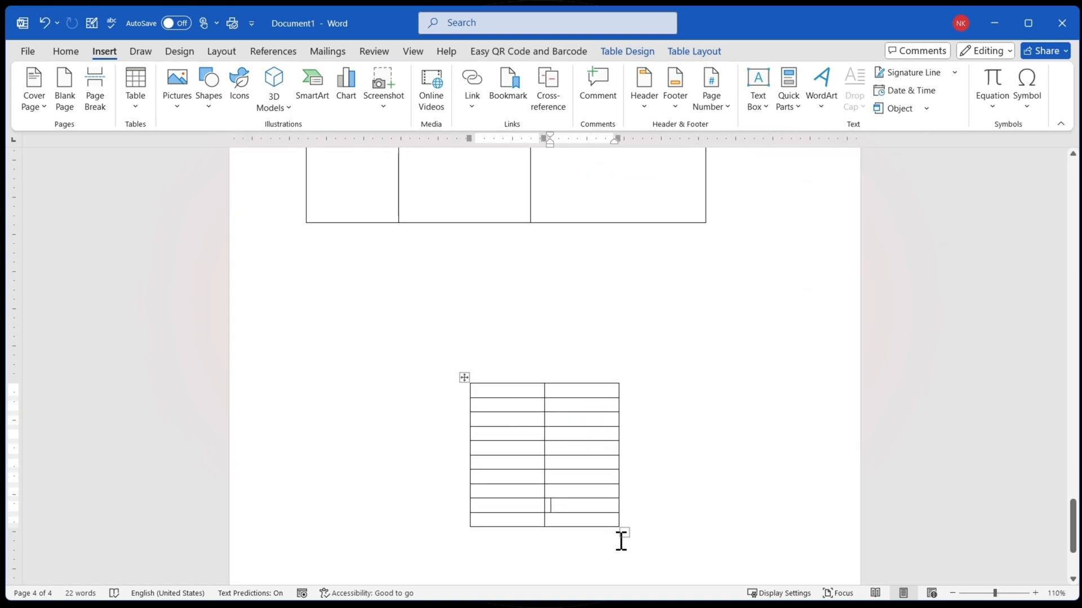
{"action": "scroll", "coordinate": [665, 550], "scroll_direction": "up", "scroll_amount": 2, "text": "ctrl"}
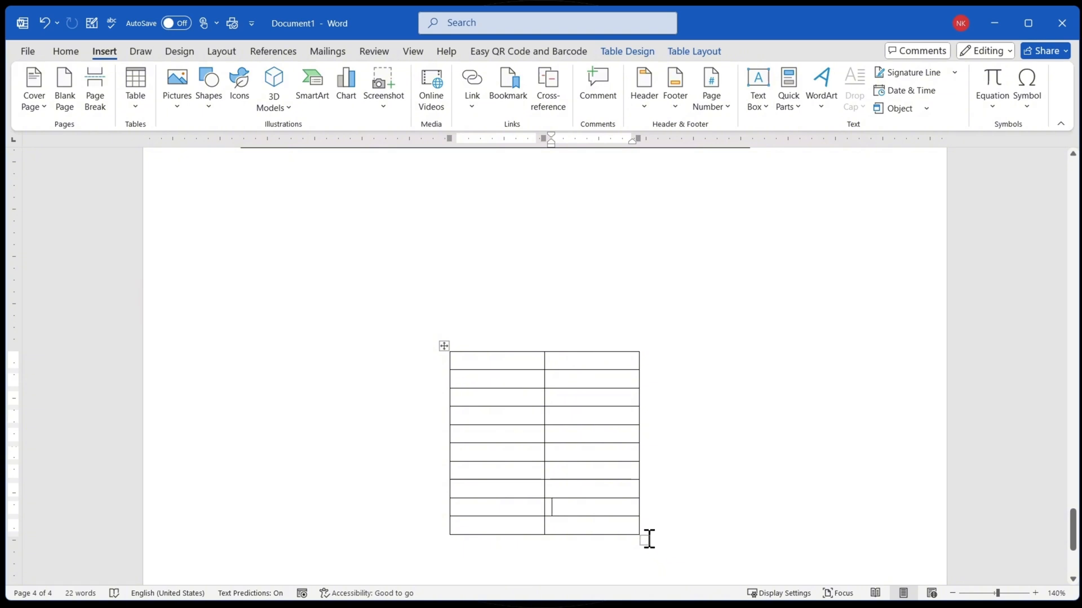
{"action": "left_click_drag", "start_coordinate": [646, 536], "coordinate": [840, 557]}
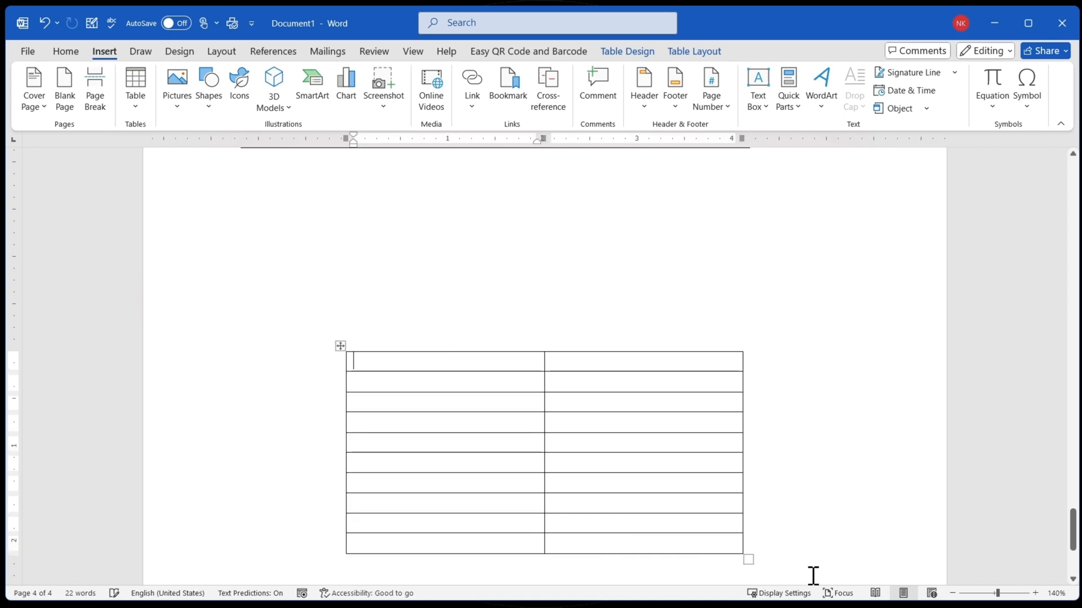
{"action": "left_click_drag", "start_coordinate": [749, 558], "coordinate": [592, 526]}
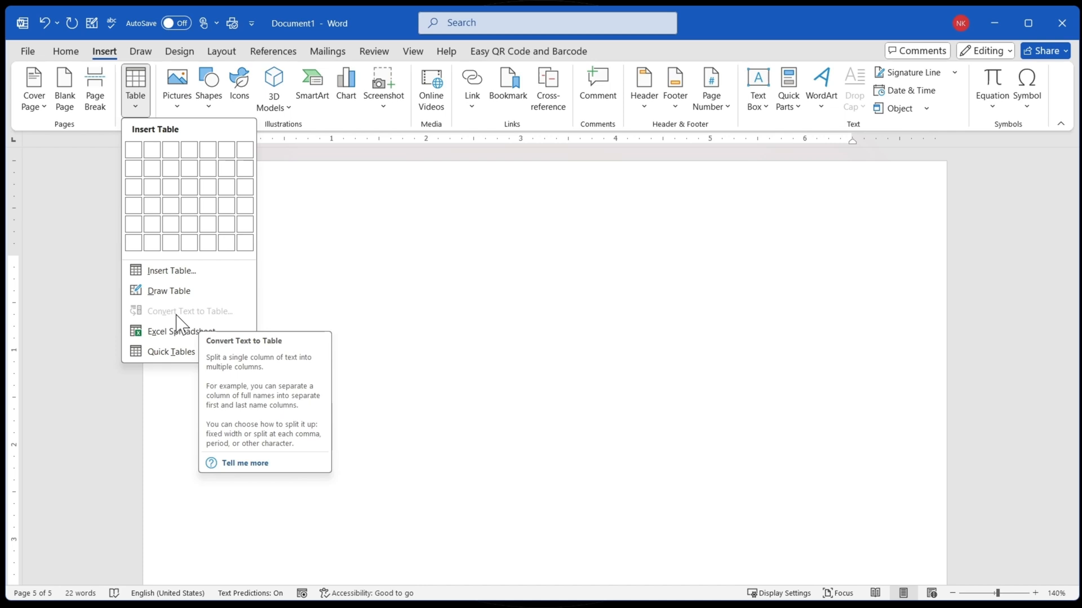
Step: Switch to Notepad and enter the header line "Name#Class#Fee" in the untitled file, ending with a new line
{"action": "key", "text": "alt+Tab"}
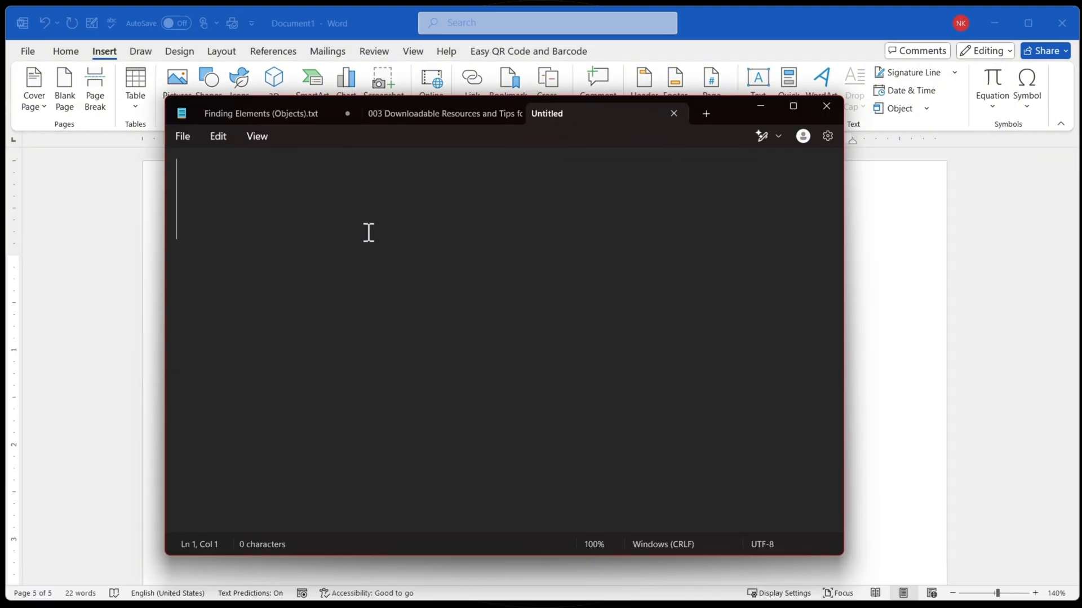
{"action": "type", "text": "nA"}
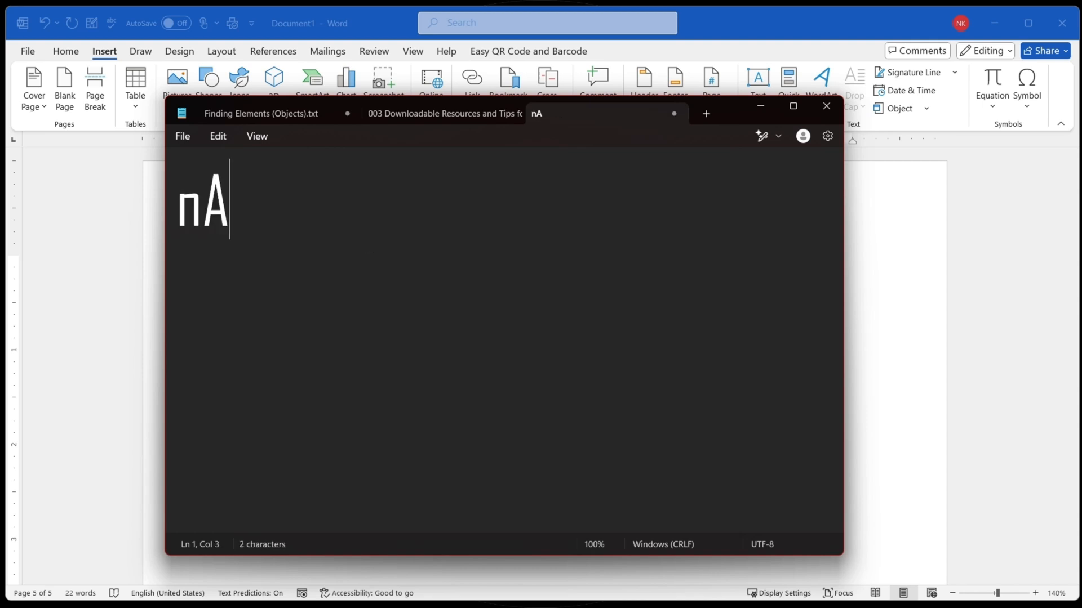
{"action": "key", "text": "BackSpace"}
{"action": "key", "text": "BackSpace"}
{"action": "type", "text": "Name"}
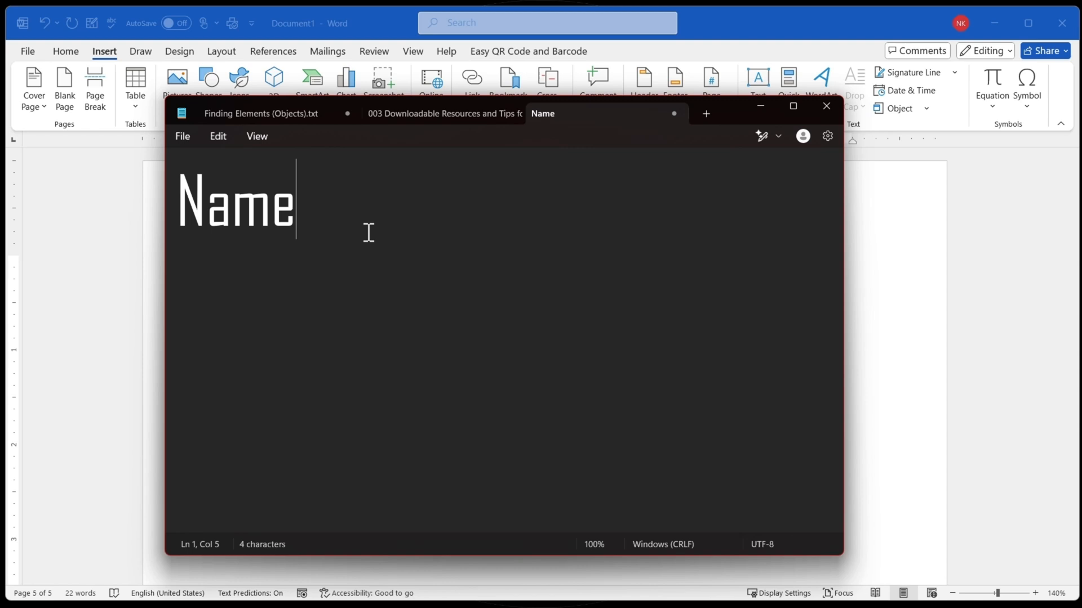
{"action": "type", "text": "#"}
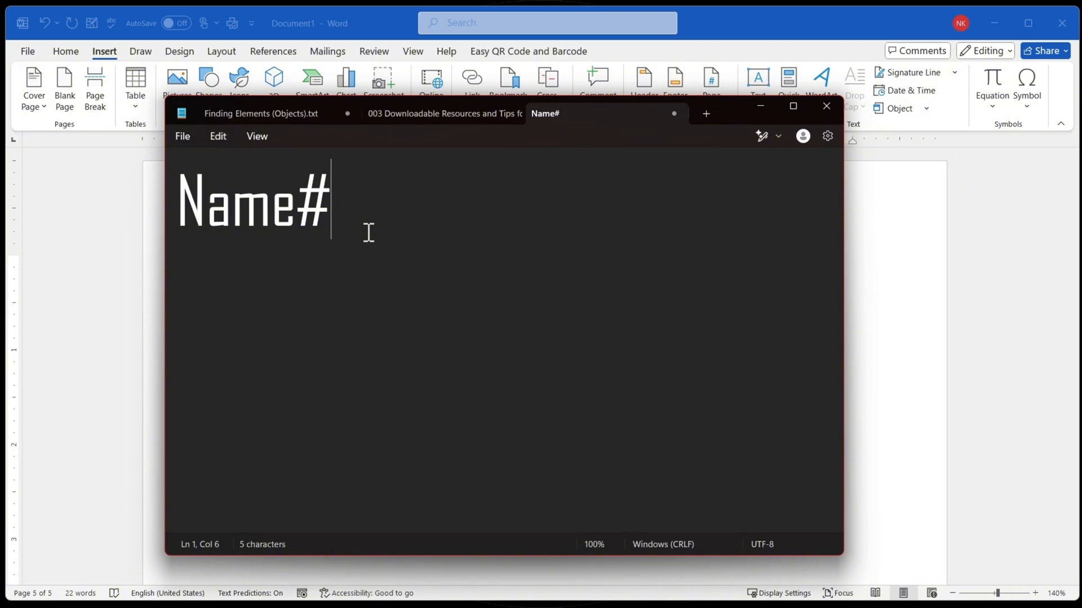
{"action": "type", "text": "Class"}
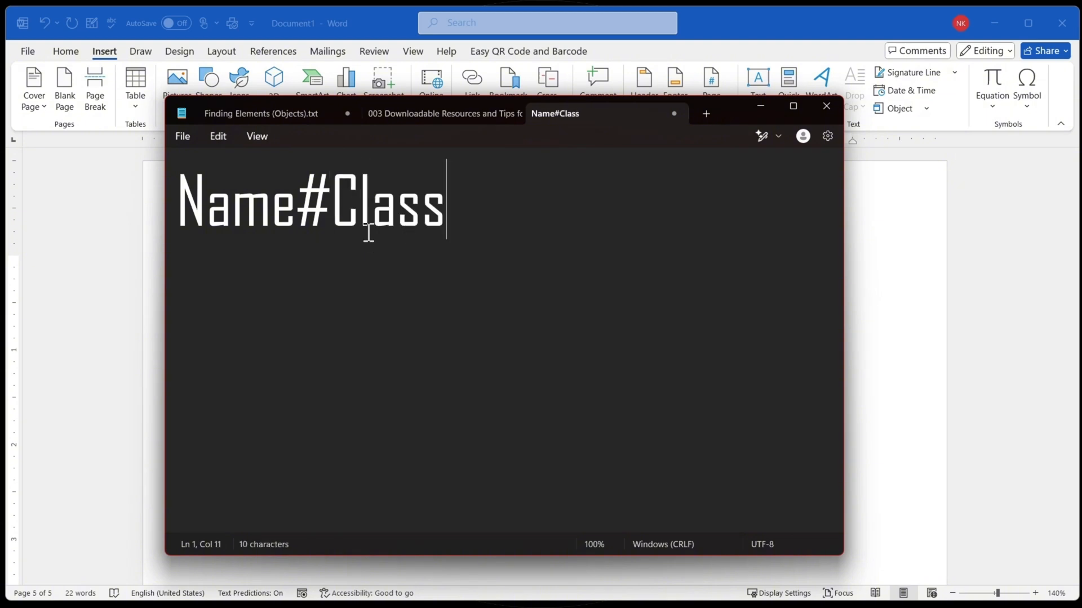
{"action": "type", "text": "#"}
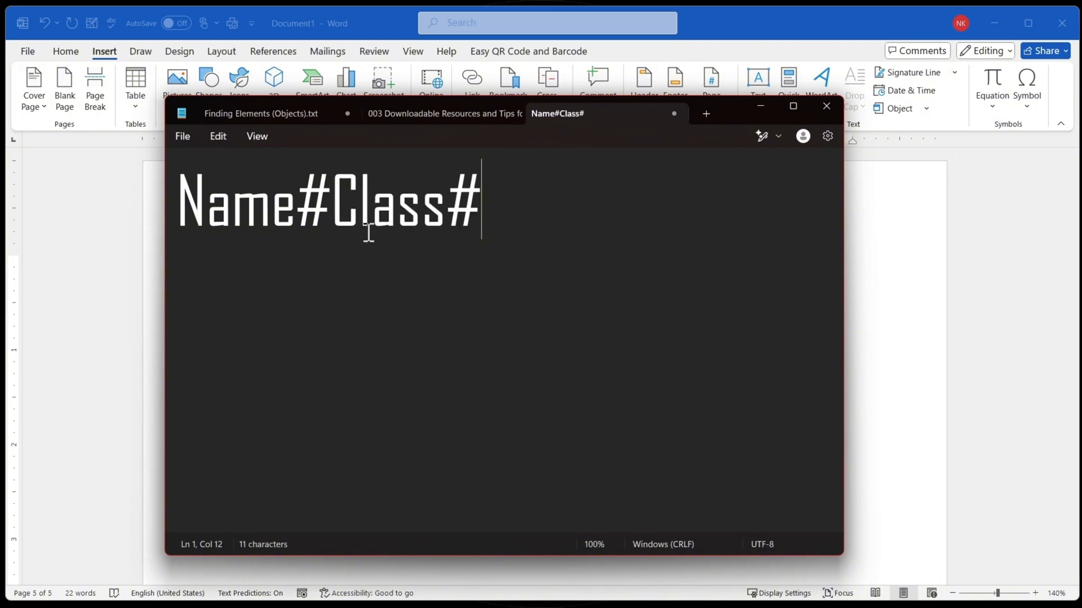
{"action": "type", "text": "Fee"}
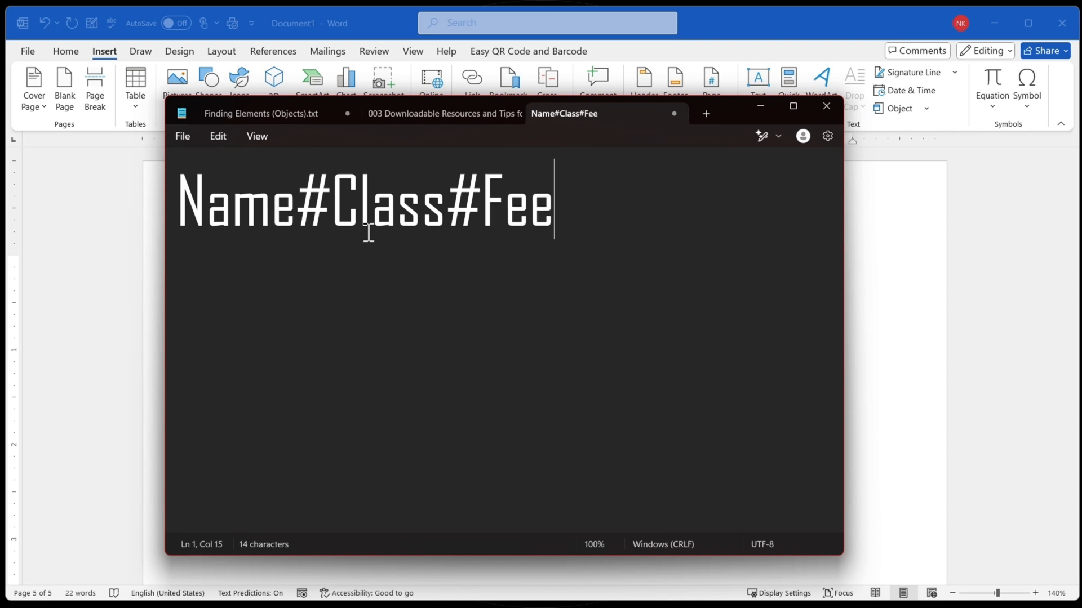
{"action": "key", "text": "Return"}
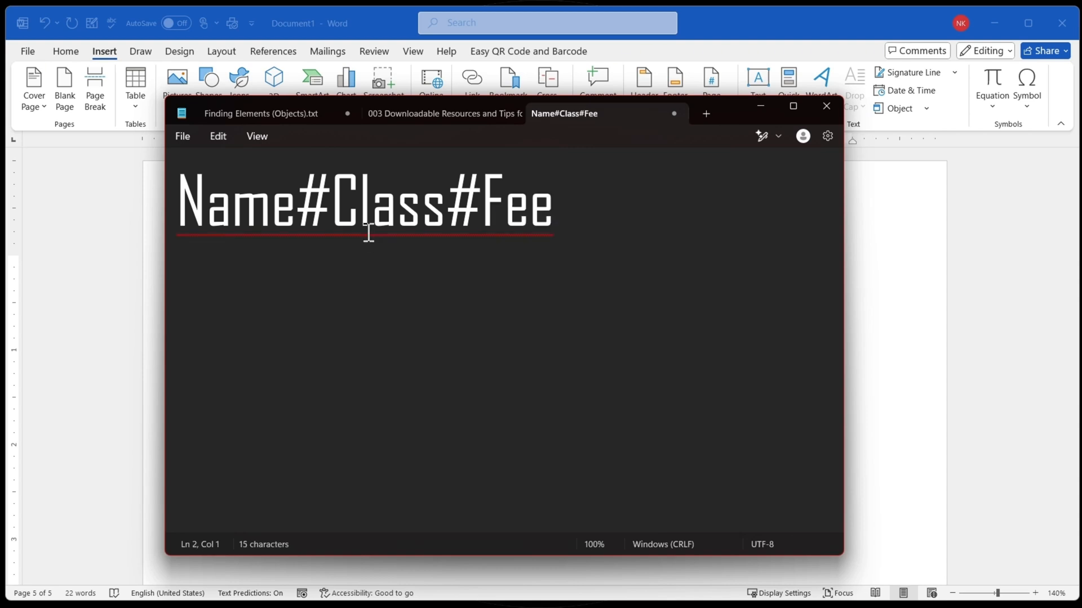
Step: Enter the student's full name on the second line, with a space between first name and surname
{"action": "type", "text": "Nase"}
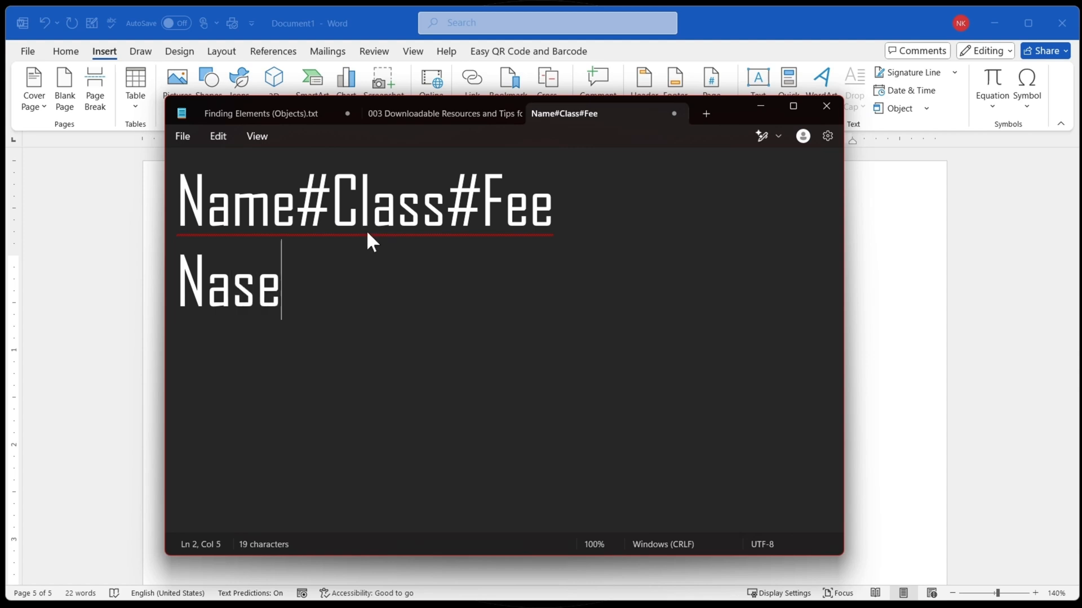
{"action": "type", "text": "ebKhan"}
{"action": "key", "text": "BackSpace"}
{"action": "key", "text": "BackSpace"}
{"action": "key", "text": "BackSpace"}
{"action": "key", "text": "BackSpace"}
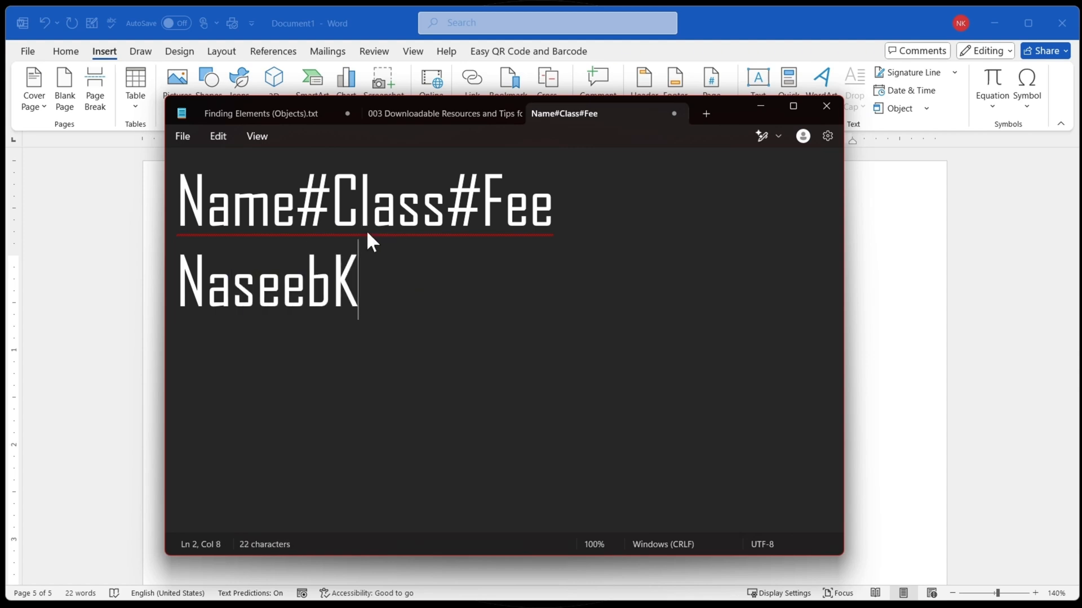
{"action": "type", "text": "Khan"}
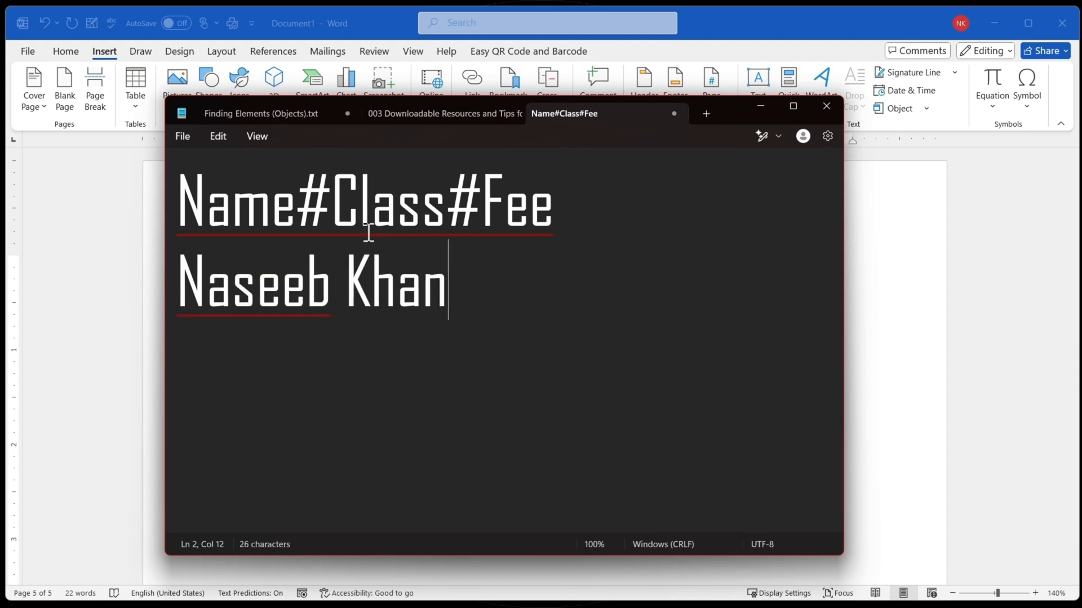
{"action": "left_click_drag", "start_coordinate": [335, 280], "coordinate": [164, 284]}
{"action": "left_click_drag", "start_coordinate": [353, 285], "coordinate": [508, 289]}
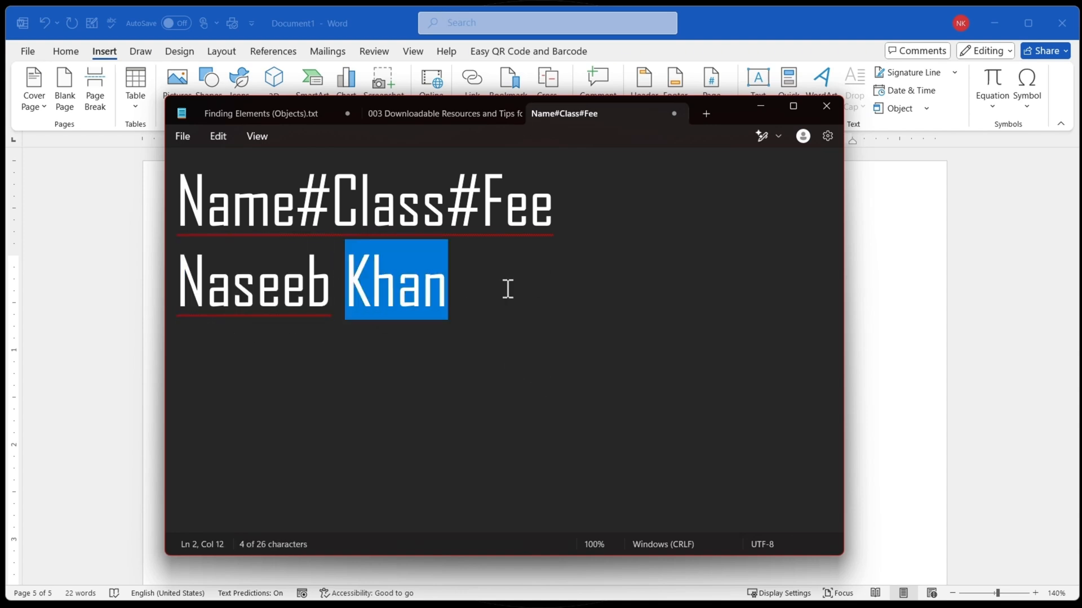
{"action": "left_click", "coordinate": [351, 300]}
{"action": "key", "text": "End"}
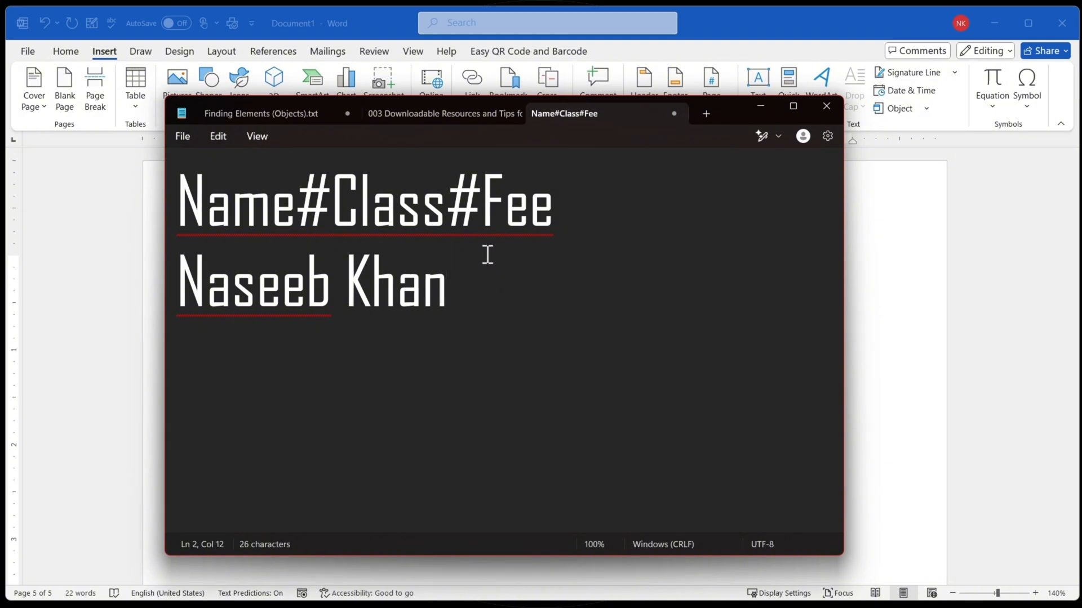
Step: Append "#MS Word#1600" after the full name on the second line
{"action": "type", "text": "#"}
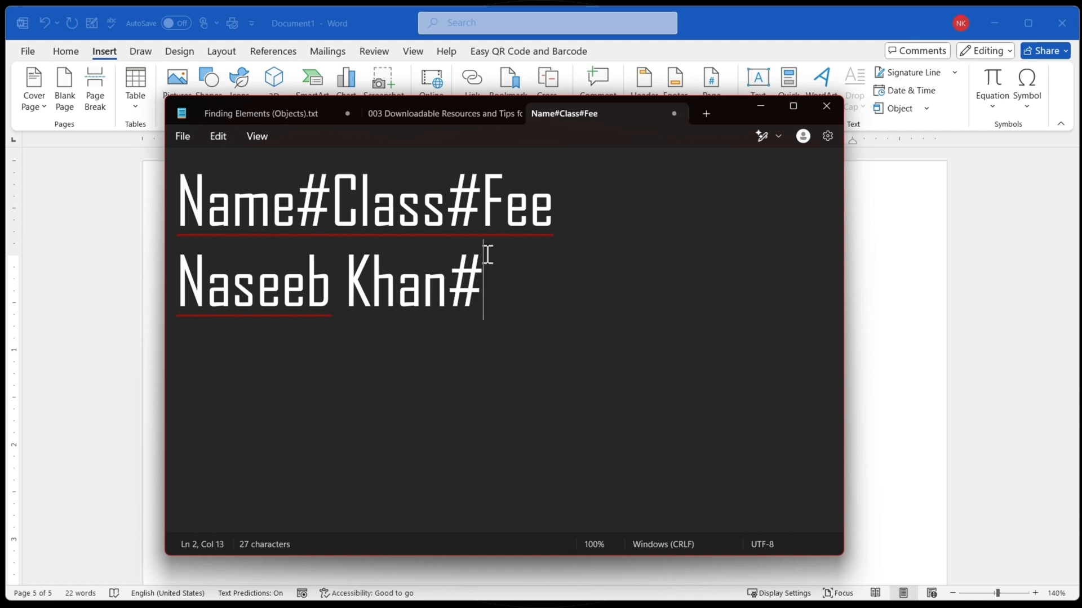
{"action": "type", "text": "MS Word"}
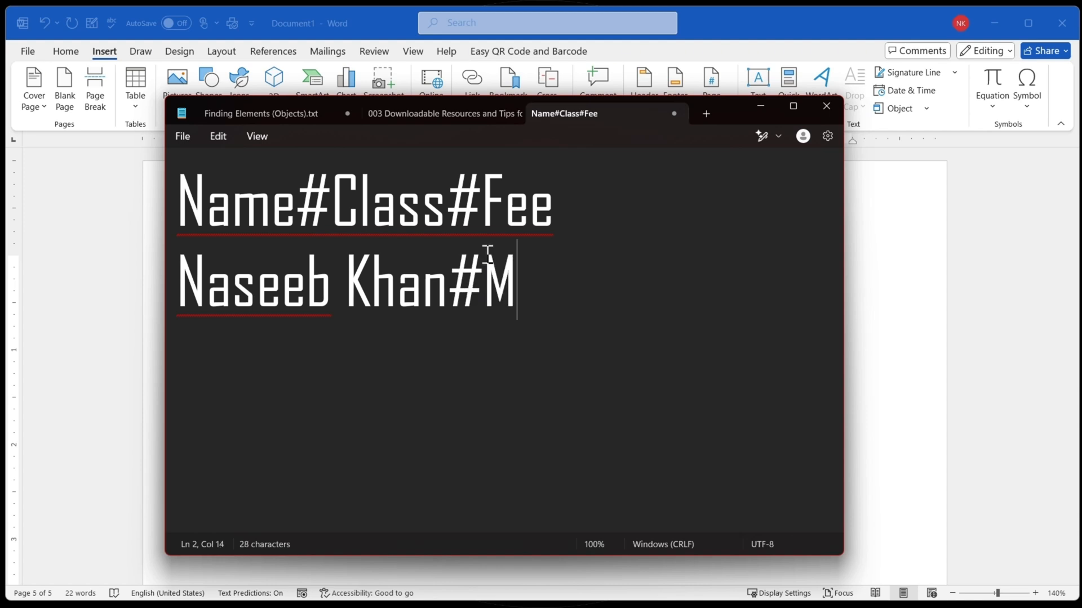
{"action": "type", "text": "#"}
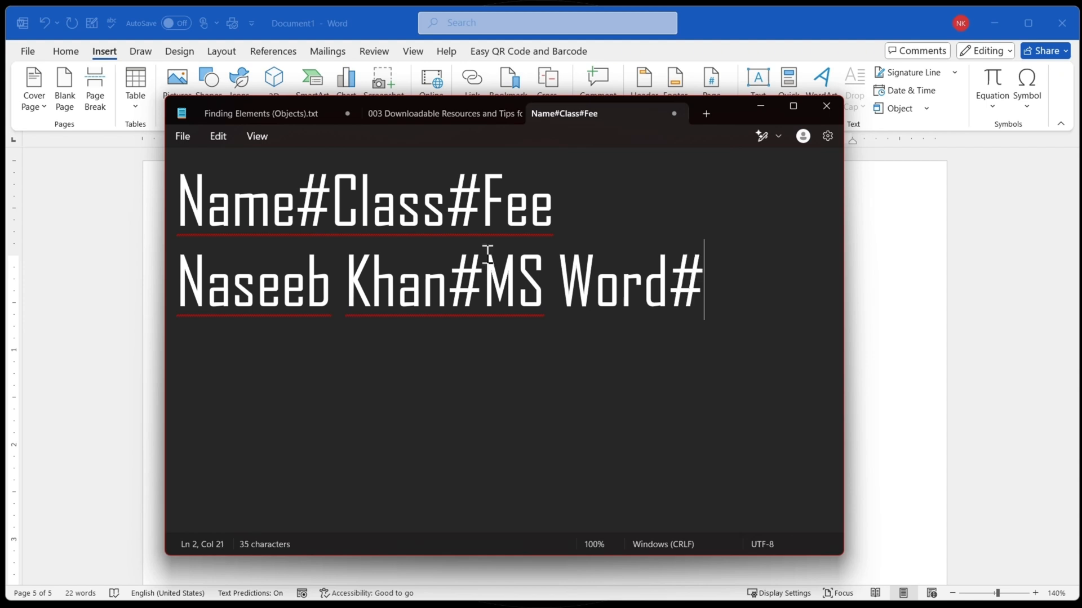
{"action": "type", "text": "1600"}
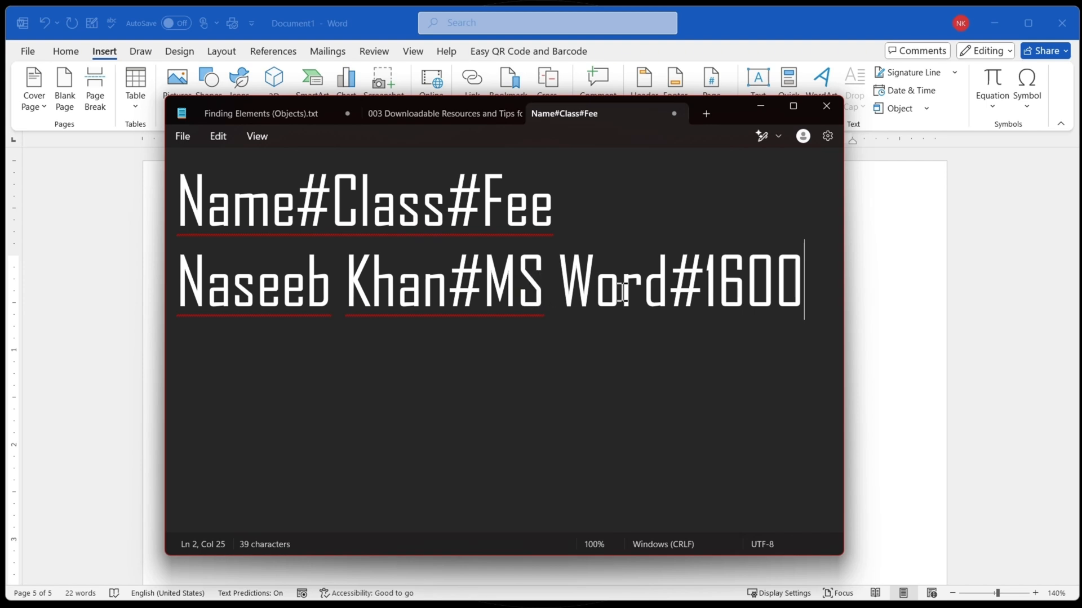
Step: Copy both delimited lines from Notepad and paste them onto the blank page of the Word document
{"action": "left_click_drag", "start_coordinate": [814, 293], "coordinate": [164, 201]}
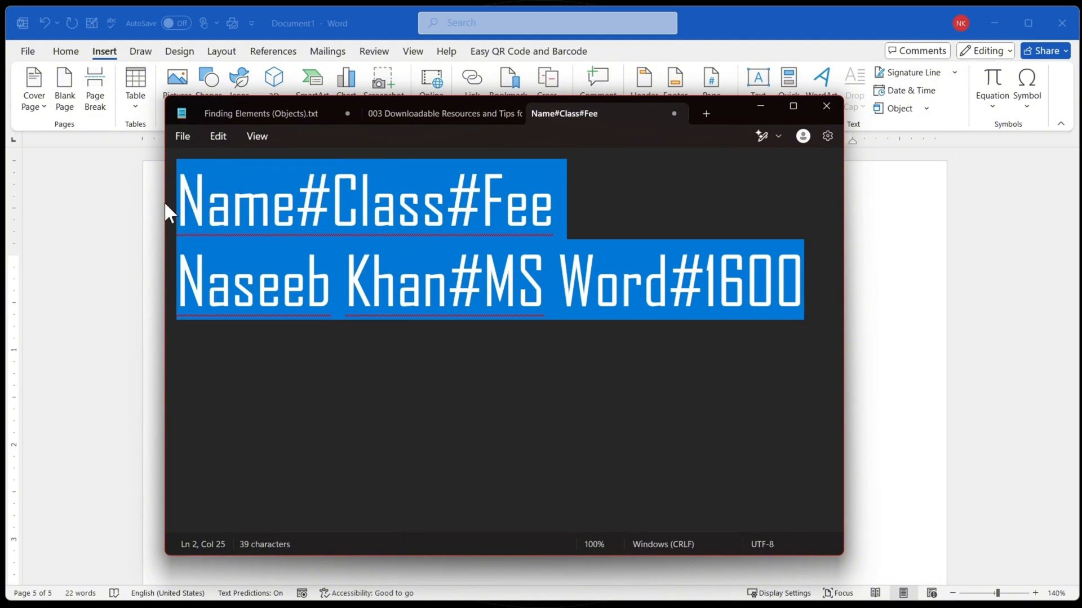
{"action": "right_click", "coordinate": [321, 214]}
{"action": "left_click", "coordinate": [361, 285]}
{"action": "left_click", "coordinate": [912, 304]}
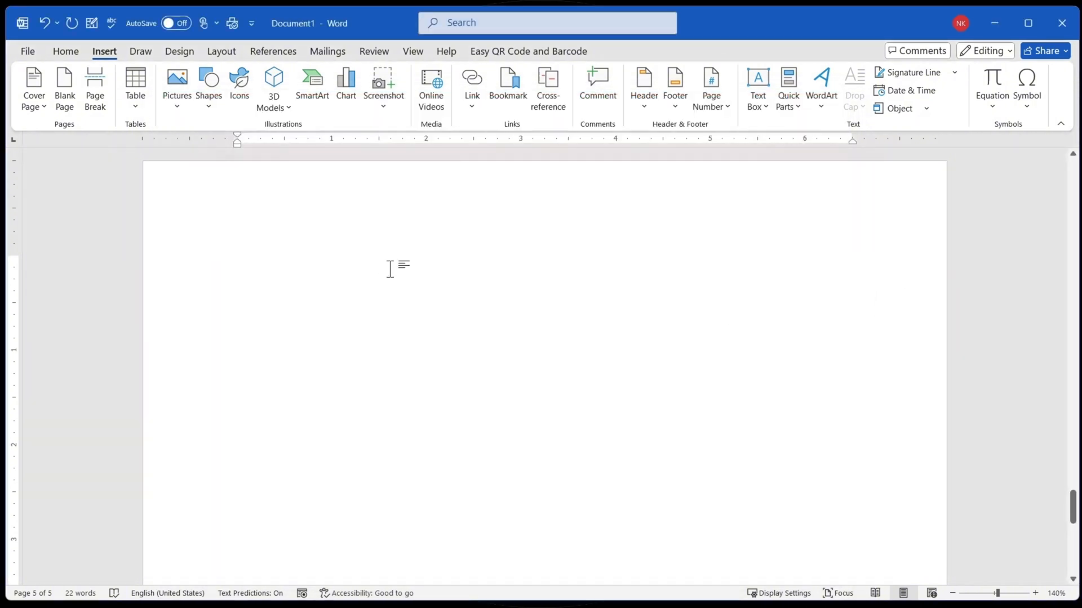
{"action": "key", "text": "ctrl+v"}
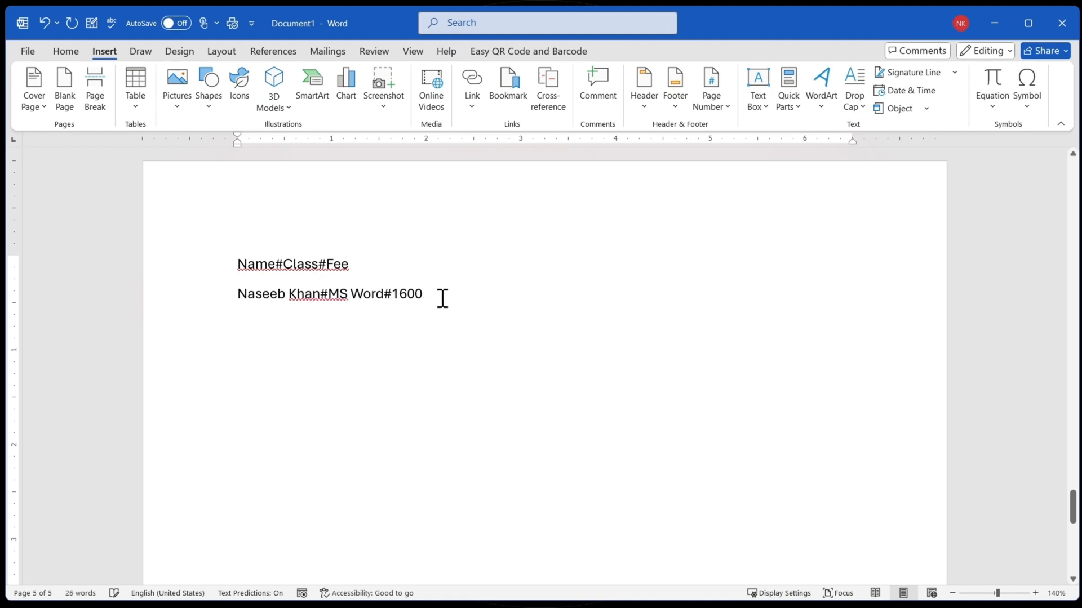
Step: Convert the two pasted lines to a 3-column table separated at "#" with 1" fixed column width, and widen it to about 4.1"
{"action": "left_click_drag", "start_coordinate": [411, 285], "coordinate": [215, 256]}
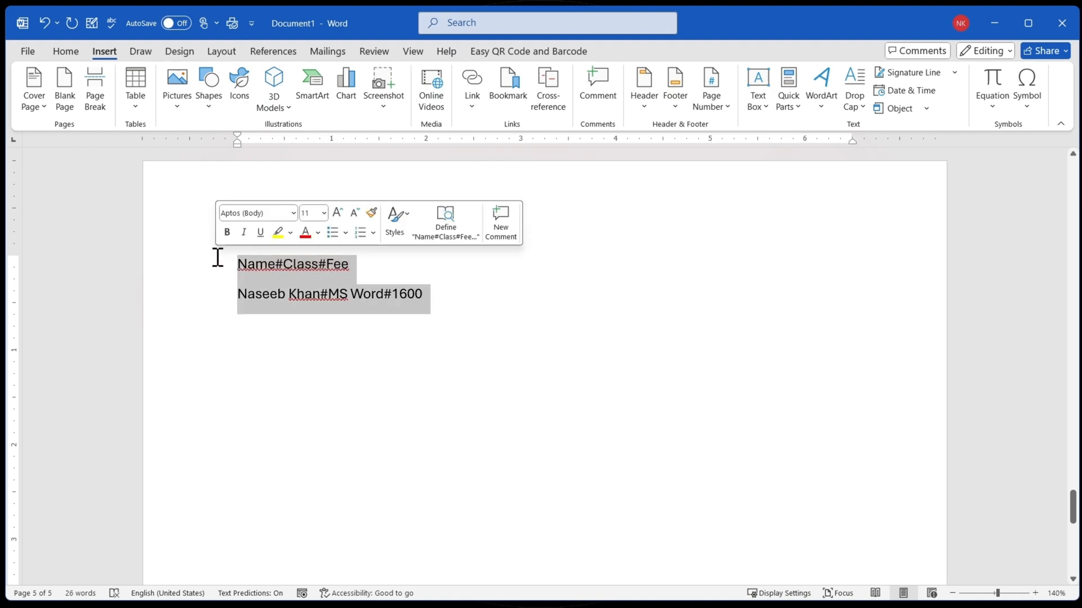
{"action": "left_click", "coordinate": [139, 105]}
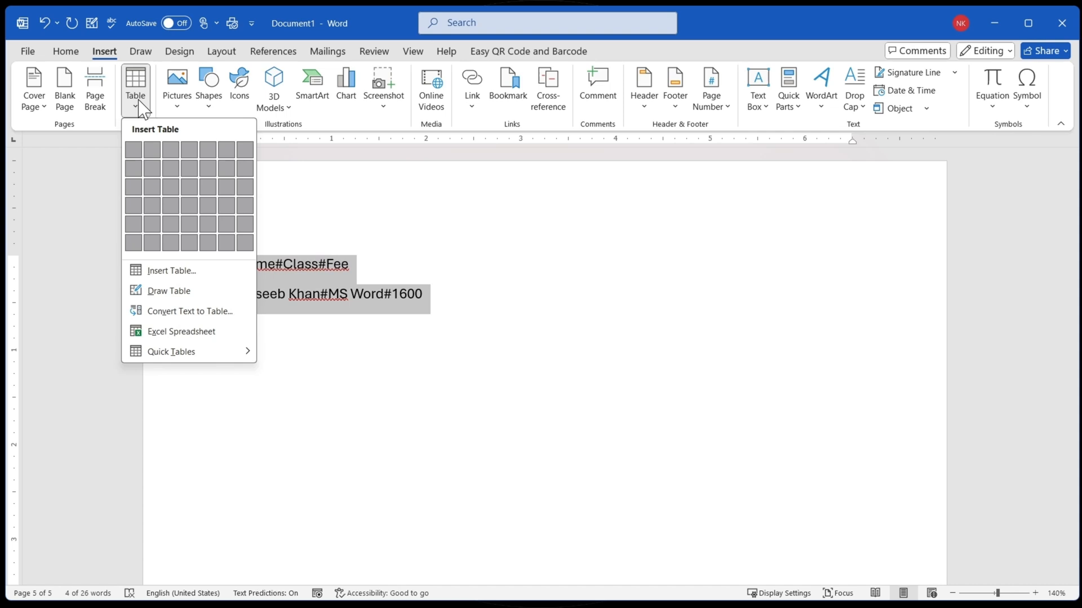
{"action": "left_click", "coordinate": [194, 314]}
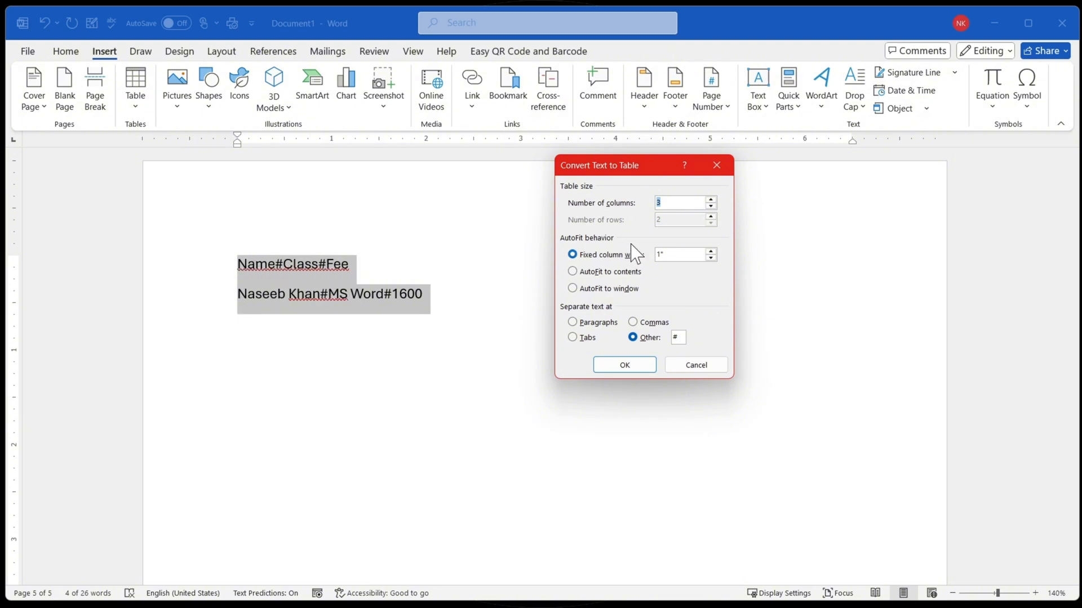
{"action": "left_click", "coordinate": [676, 337]}
{"action": "left_click", "coordinate": [659, 336]}
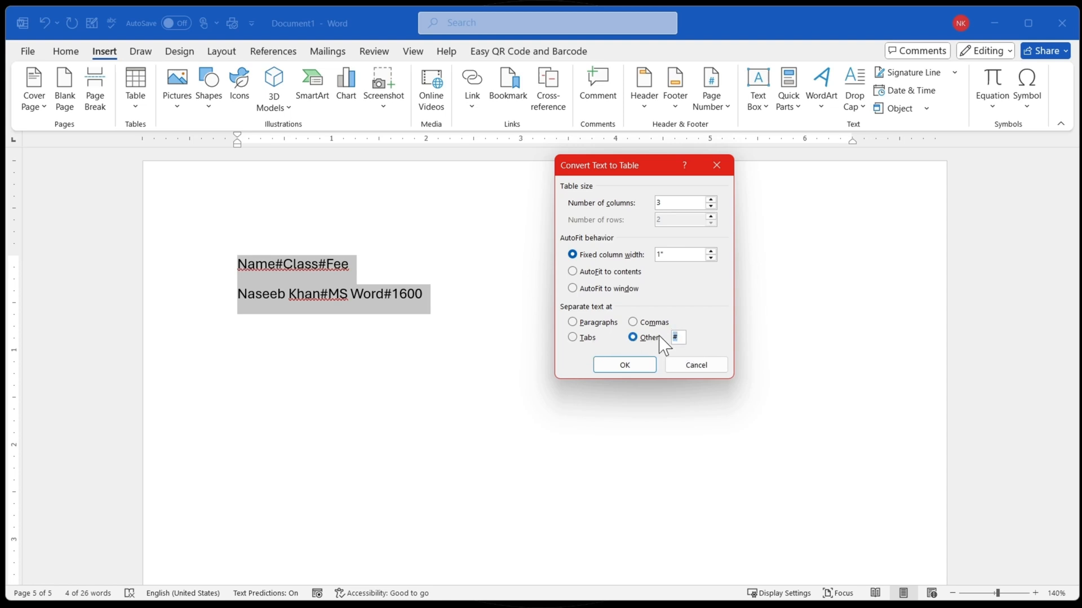
{"action": "left_click", "coordinate": [619, 366]}
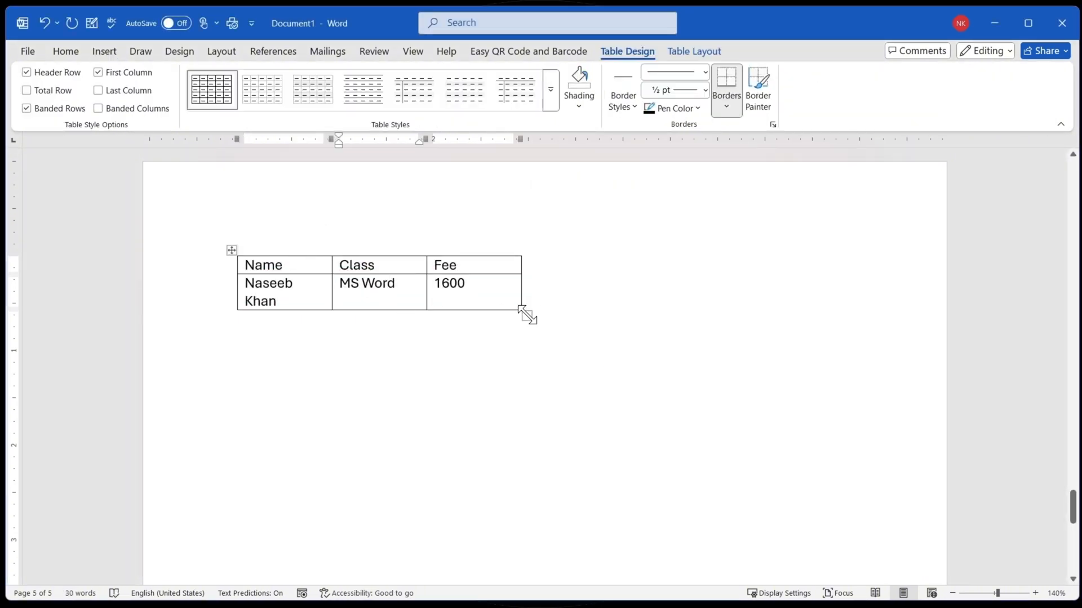
{"action": "left_click_drag", "start_coordinate": [527, 314], "coordinate": [625, 323]}
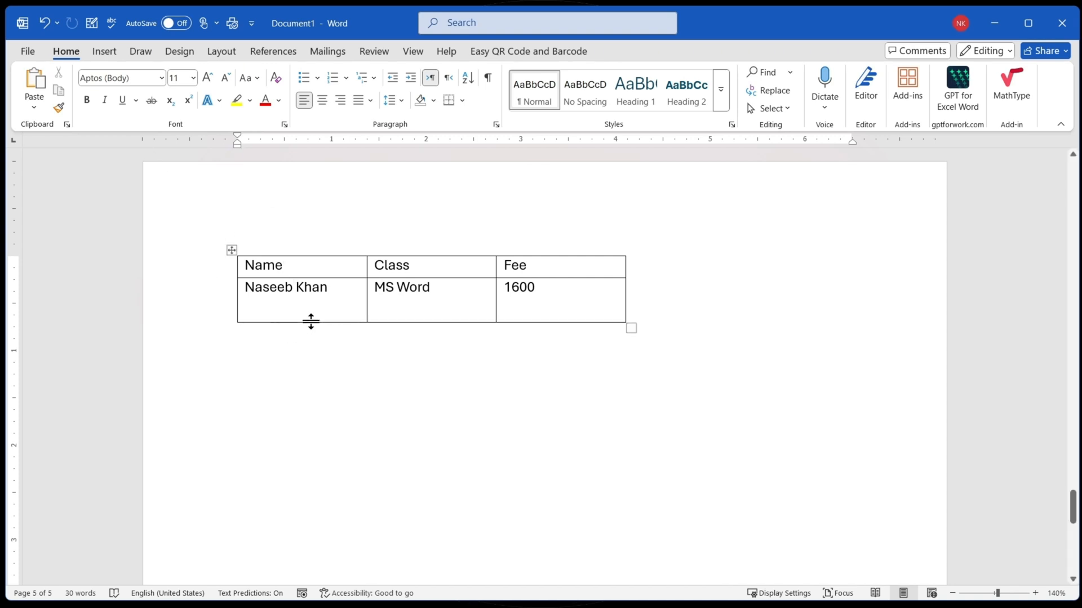
Step: Insert an embedded Excel spreadsheet below the Name/Class/Fee table
{"action": "left_click", "coordinate": [104, 51]}
{"action": "left_click", "coordinate": [135, 90]}
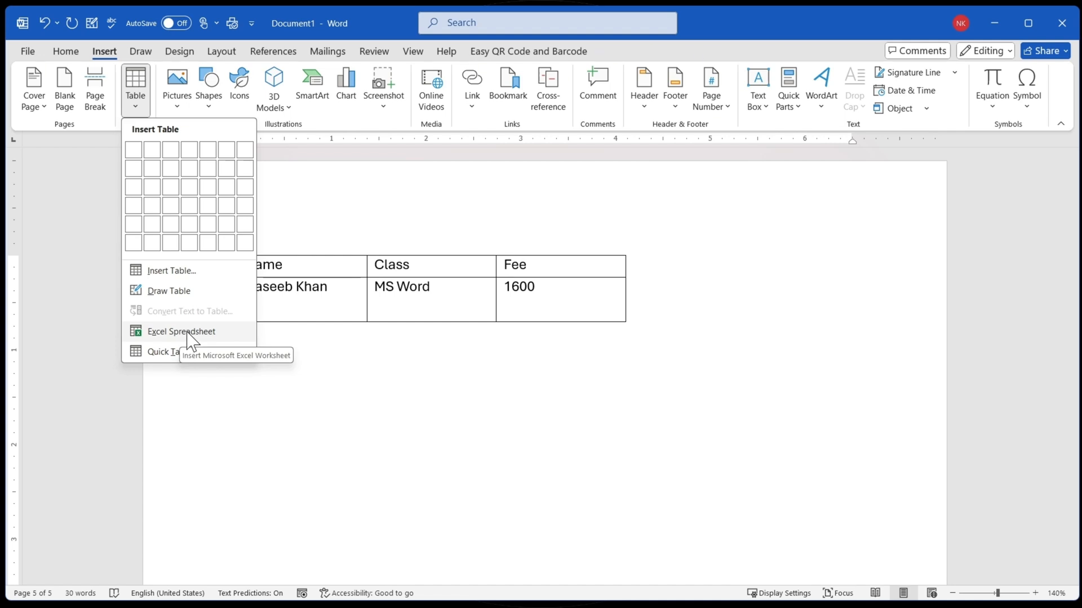
{"action": "left_click", "coordinate": [189, 333]}
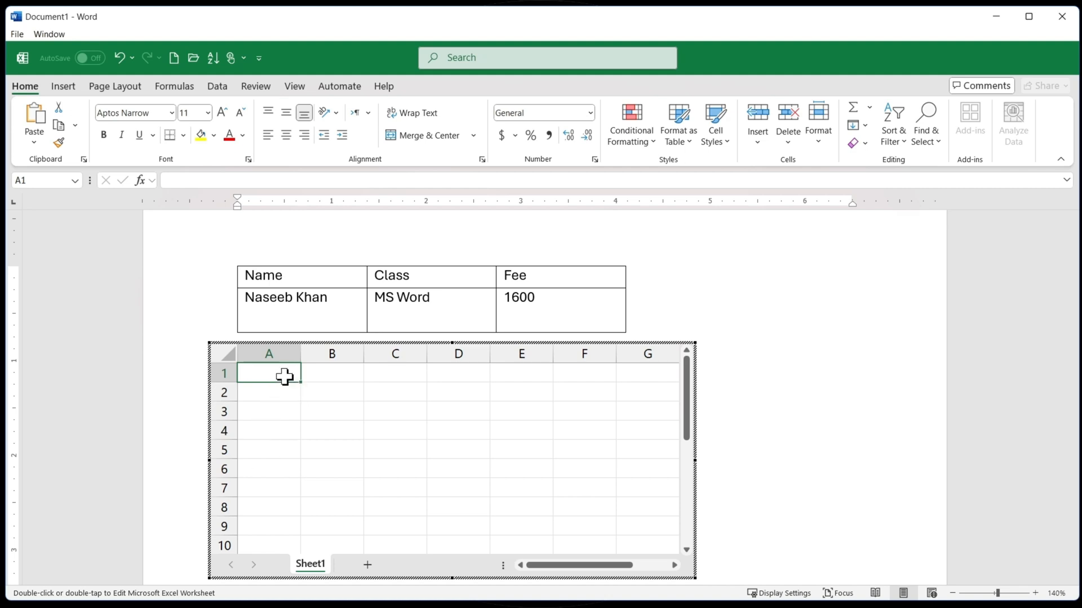
Step: Enter the headers "name", "class" and "fee" in cells A1 to C1 of the embedded spreadsheet
{"action": "type", "text": "name"}
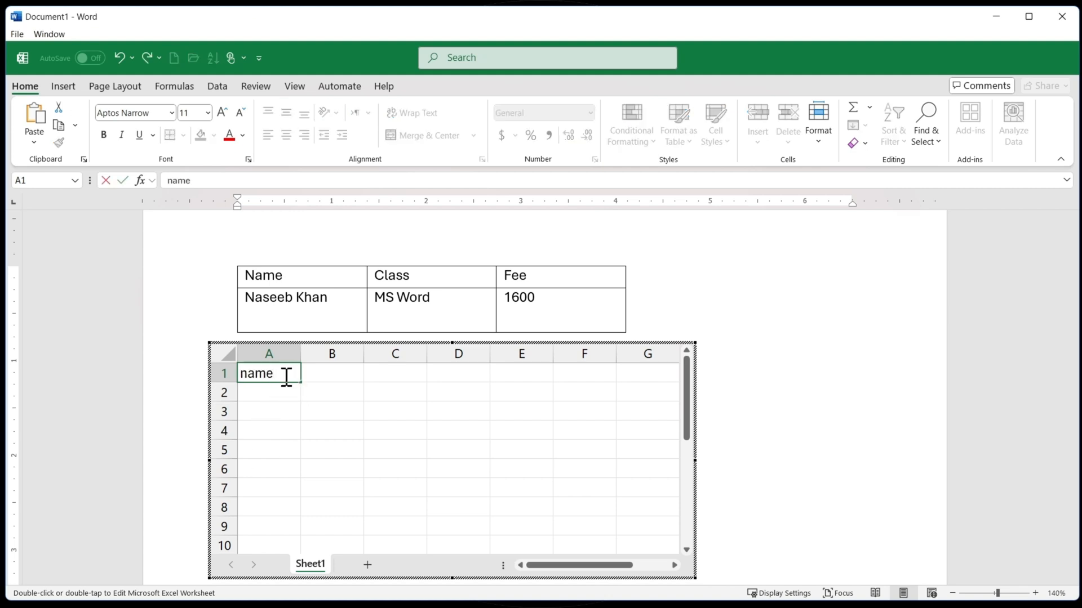
{"action": "key", "text": "Tab"}
{"action": "type", "text": "class"}
{"action": "key", "text": "Tab"}
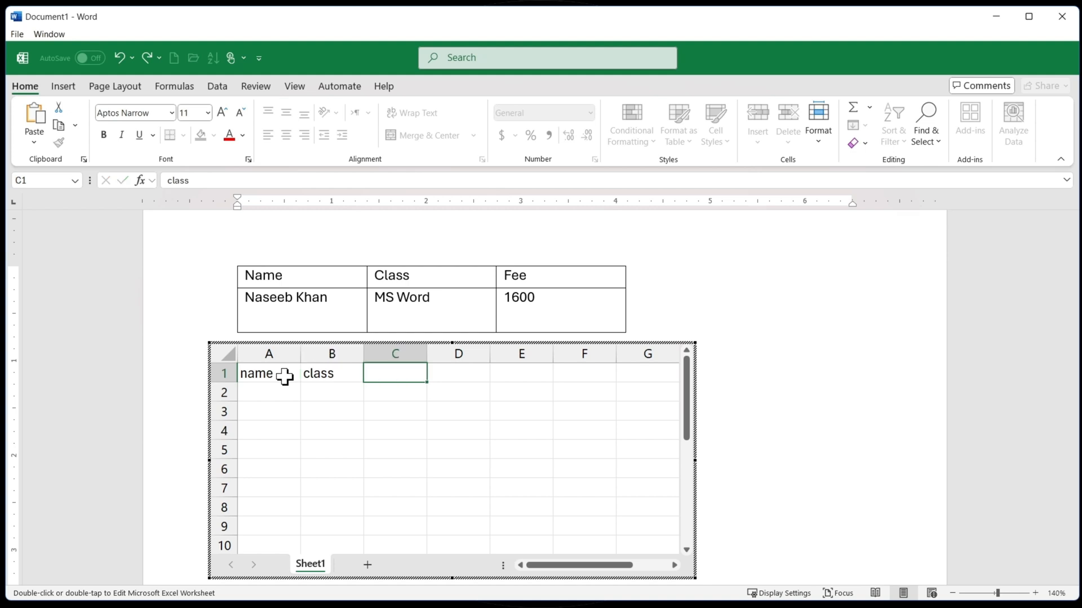
{"action": "type", "text": "fee"}
{"action": "key", "text": "Tab"}
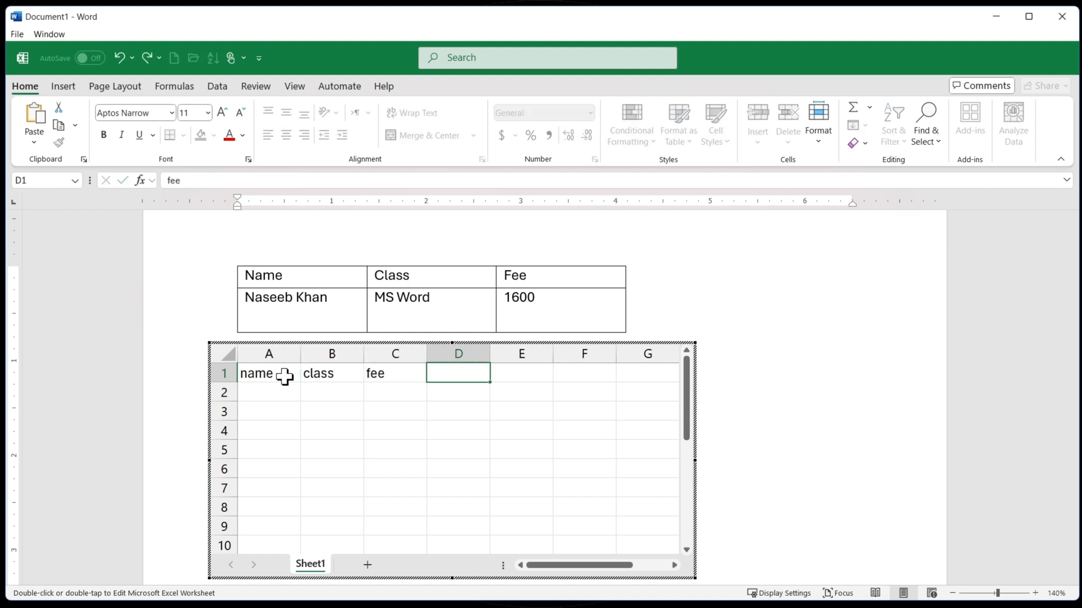
{"action": "key", "text": "Return"}
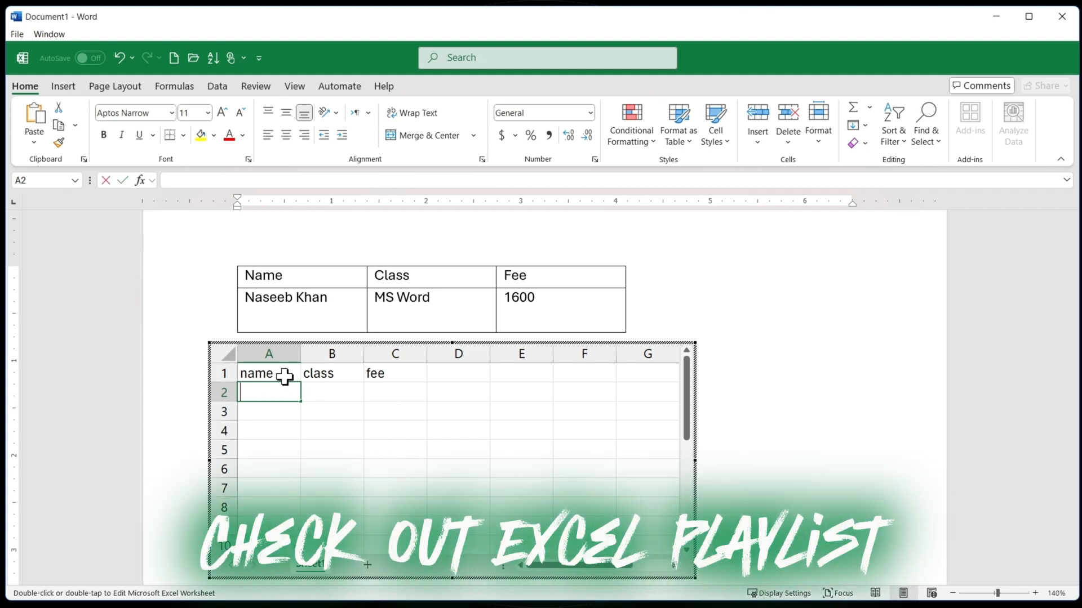
Step: Fill row 2 with the first student's name, class "web dev" and fee 3200
{"action": "type", "text": "naseeb"}
{"action": "key", "text": "Tab"}
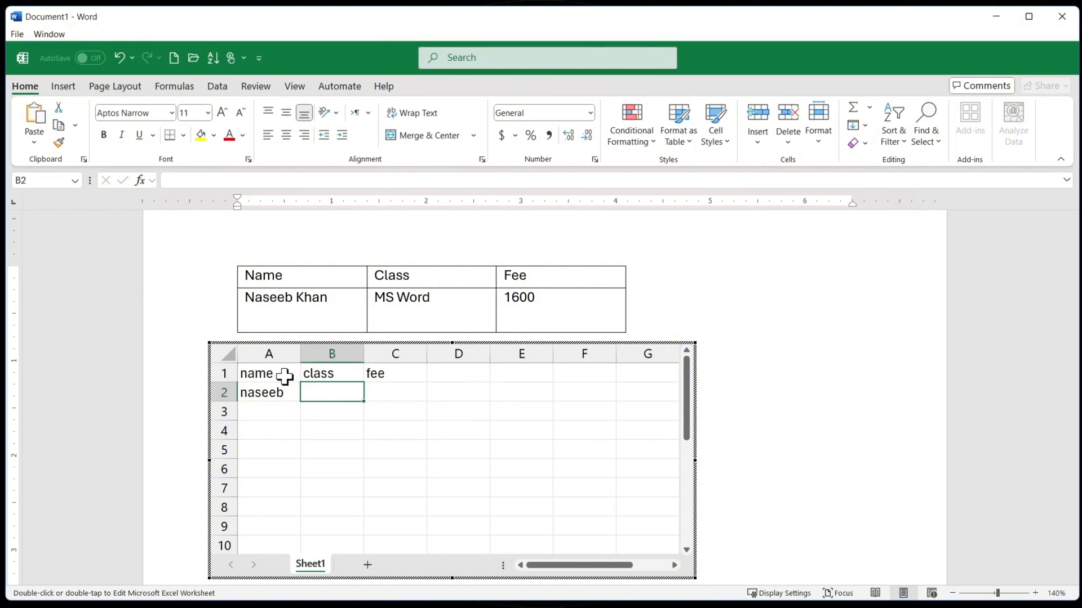
{"action": "type", "text": "web dev"}
{"action": "key", "text": "Tab"}
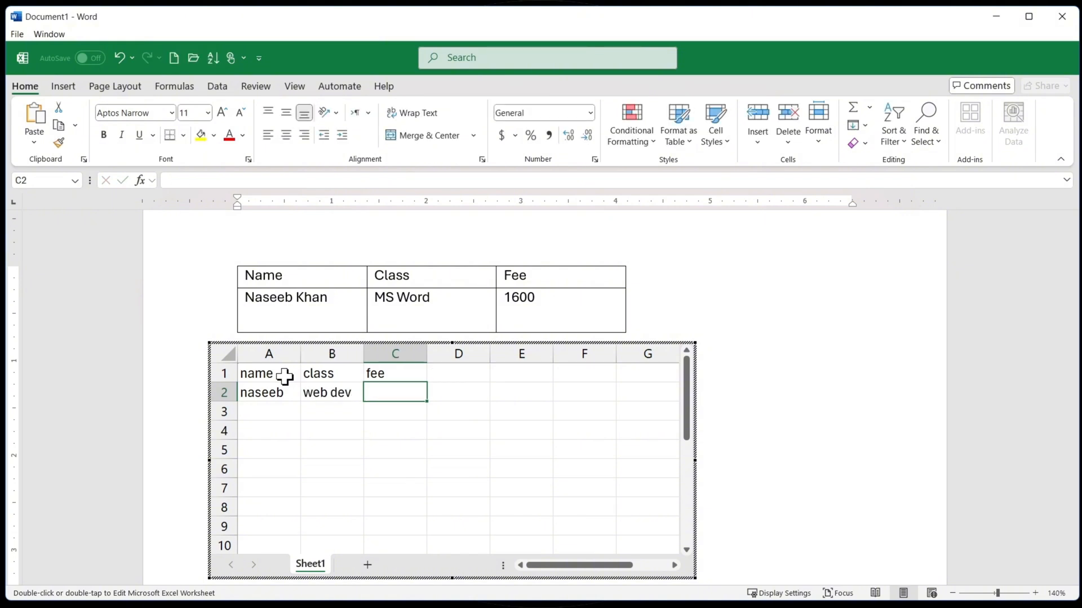
{"action": "key", "text": "BackSpace"}
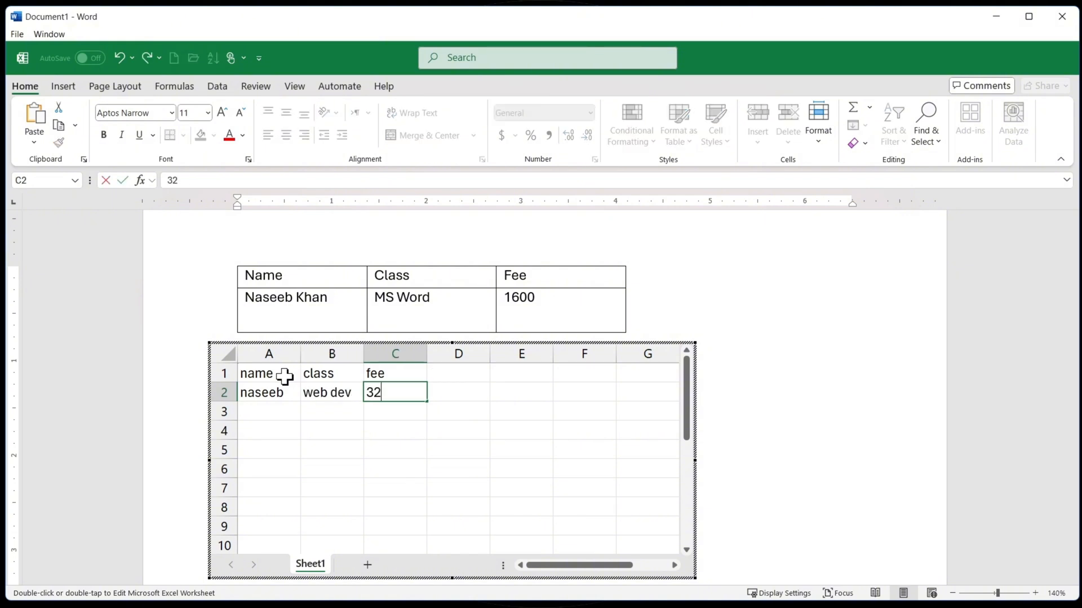
{"action": "key", "text": "Return"}
Step: Fill row 3 with the second student's name, class "dit" and fee 1500, and leave spreadsheet editing
{"action": "type", "text": "khan"}
{"action": "key", "text": "Tab"}
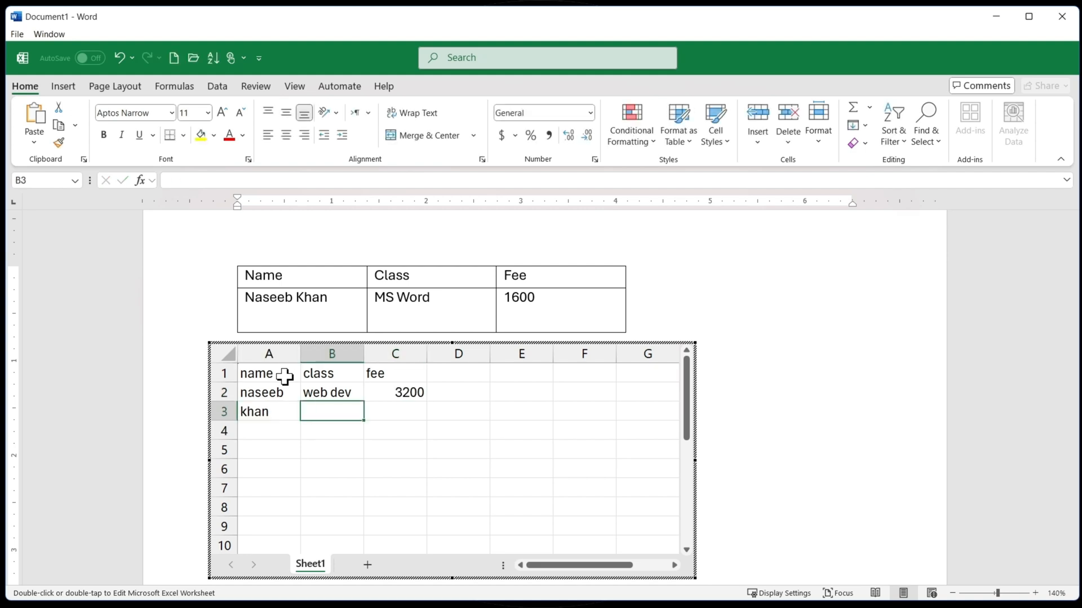
{"action": "type", "text": "dit"}
{"action": "key", "text": "Tab"}
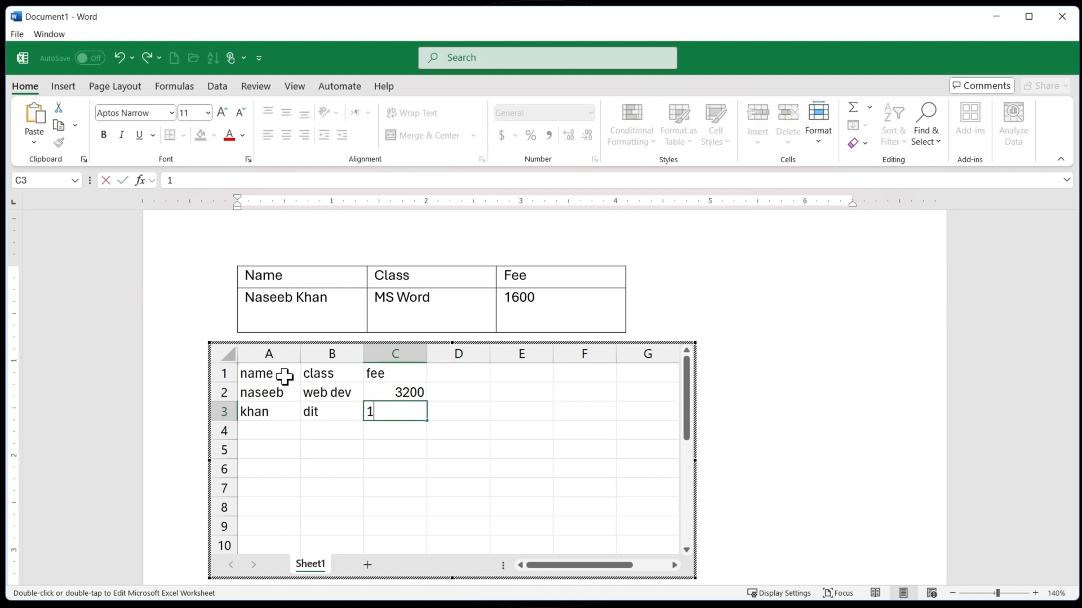
{"action": "key", "text": "Return"}
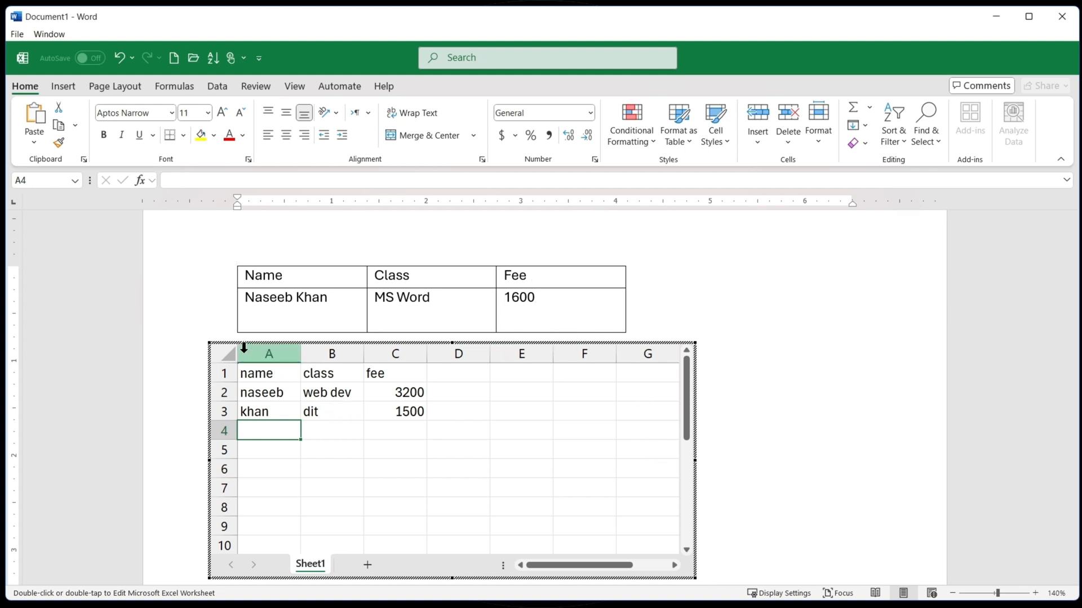
{"action": "left_click", "coordinate": [750, 384]}
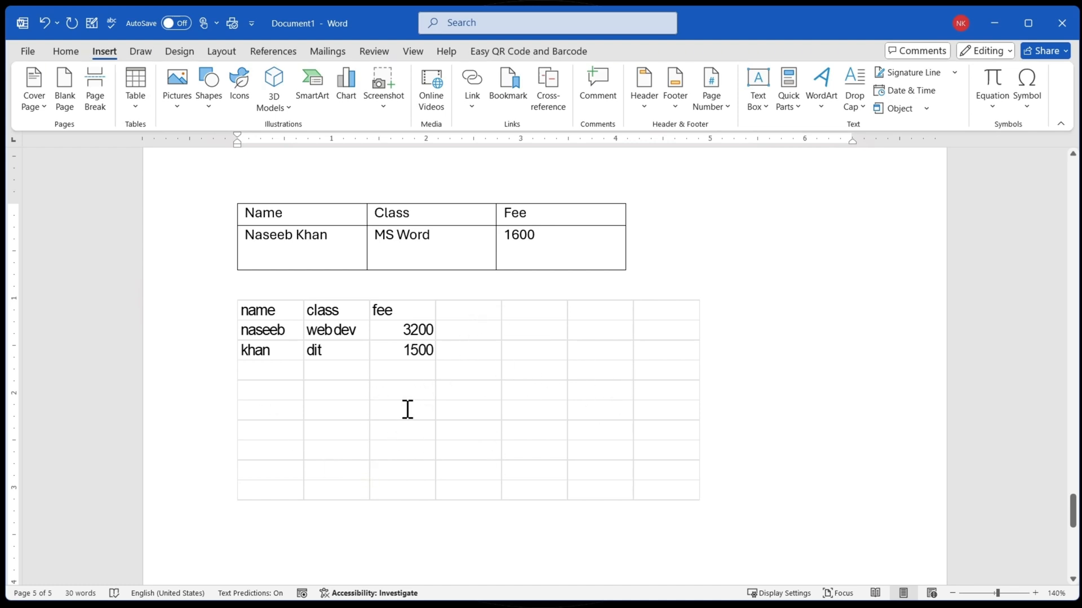
Step: Reopen the embedded spreadsheet for editing and total the fees C2:C3 with a SUM formula in C4
{"action": "double_click", "coordinate": [395, 369]}
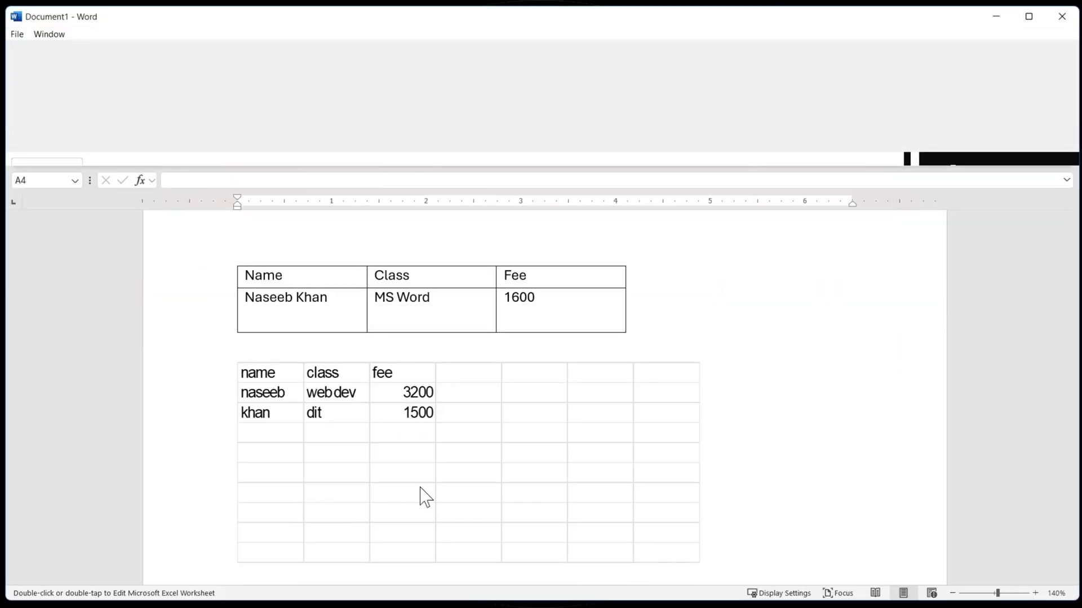
{"action": "left_click", "coordinate": [406, 438]}
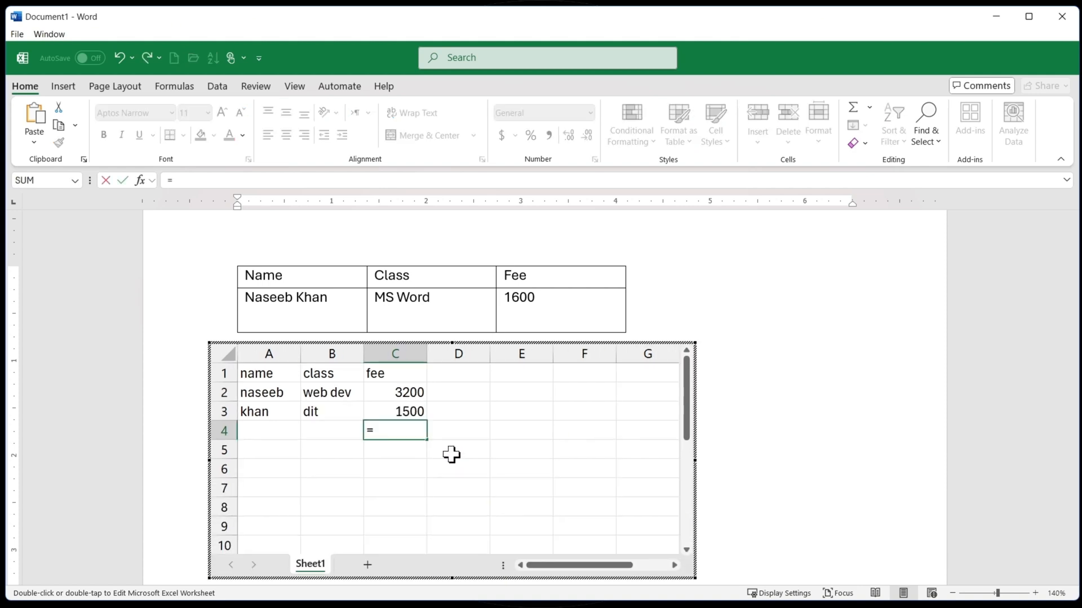
{"action": "type", "text": "=sum"}
{"action": "key", "text": "Tab"}
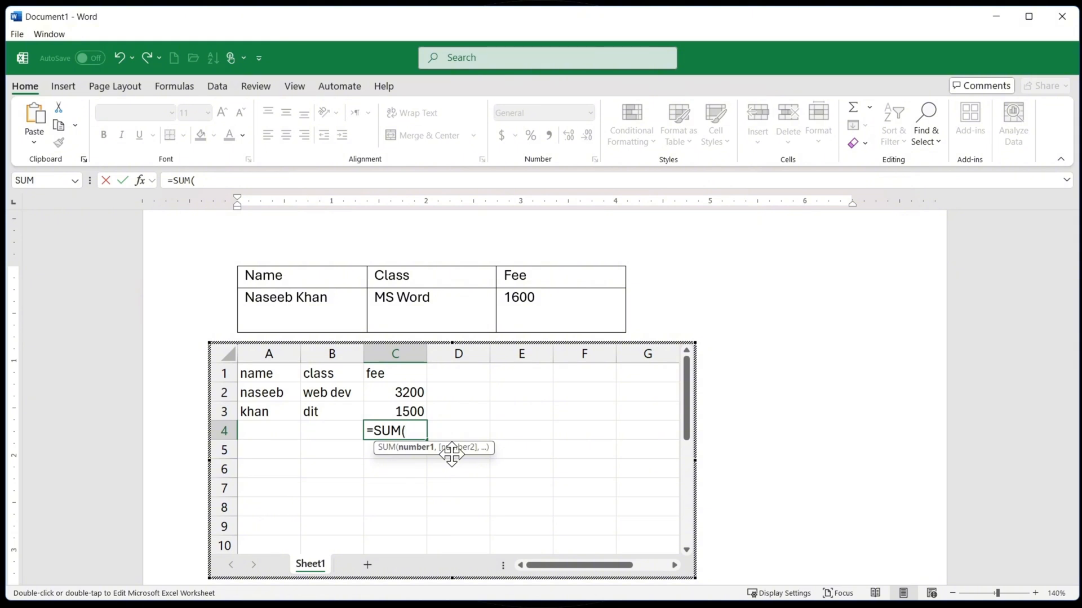
{"action": "left_click_drag", "start_coordinate": [398, 391], "coordinate": [414, 406]}
{"action": "key", "text": "Return"}
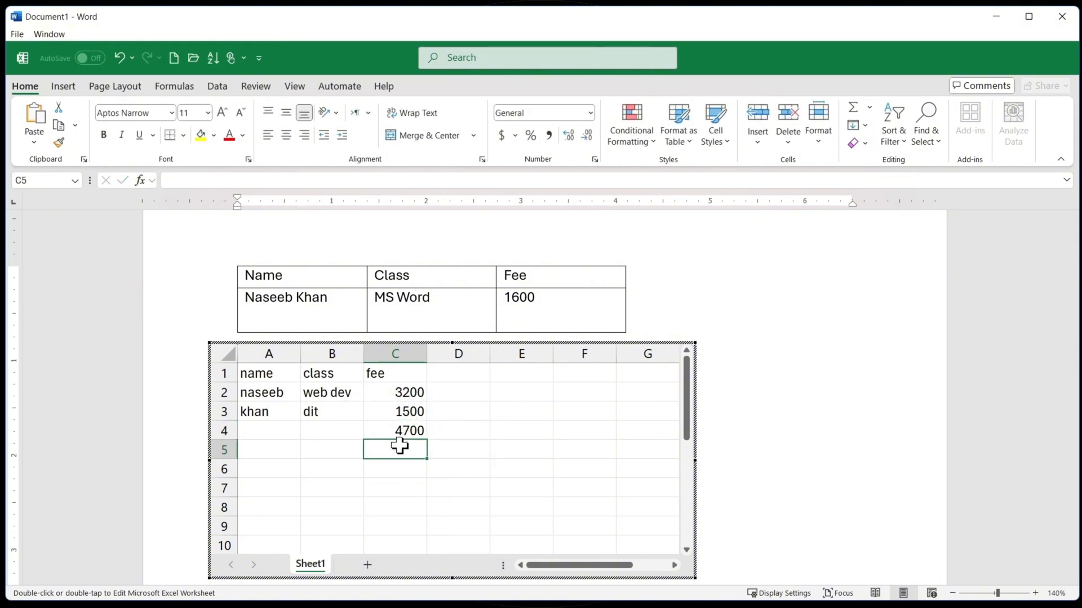
Step: Merge and center cells A4 and B4 of the embedded spreadsheet and label them "total"
{"action": "left_click", "coordinate": [410, 431]}
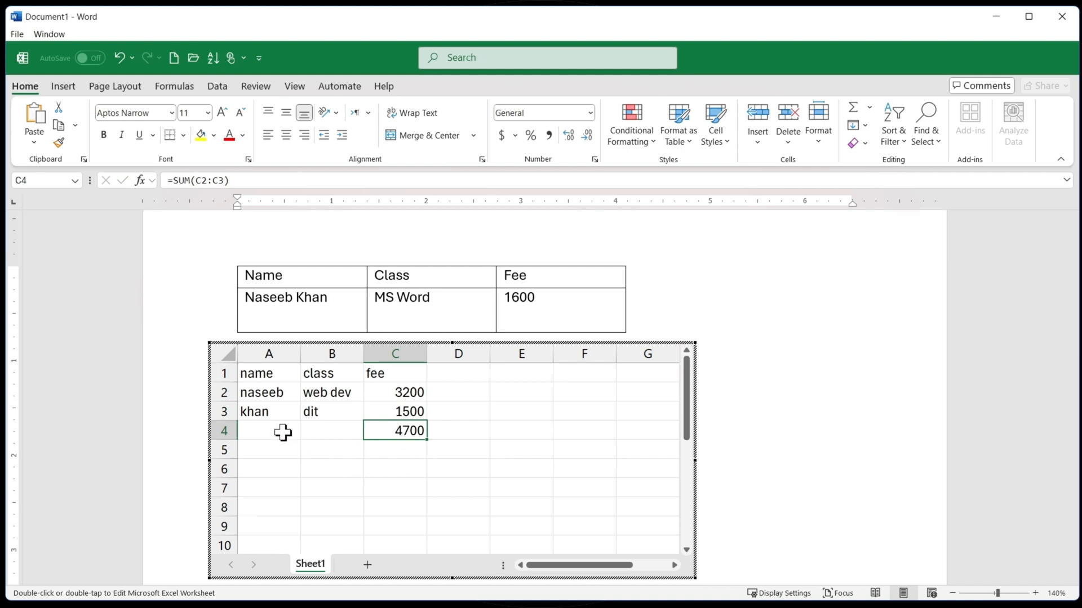
{"action": "left_click_drag", "start_coordinate": [282, 432], "coordinate": [321, 430]}
{"action": "left_click", "coordinate": [425, 135]}
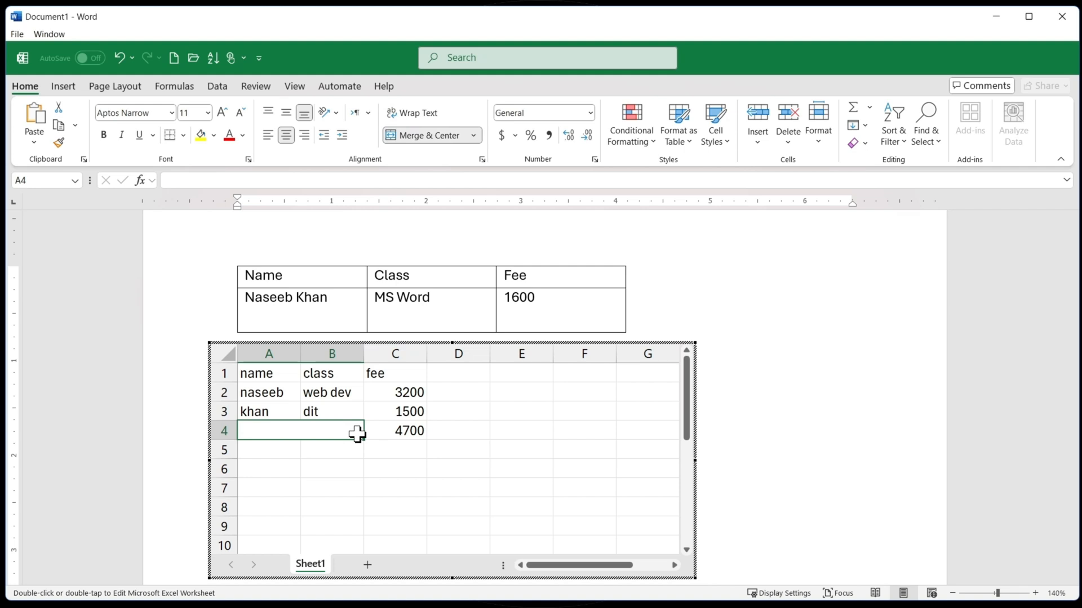
{"action": "type", "text": "total"}
{"action": "left_click", "coordinate": [395, 450]}
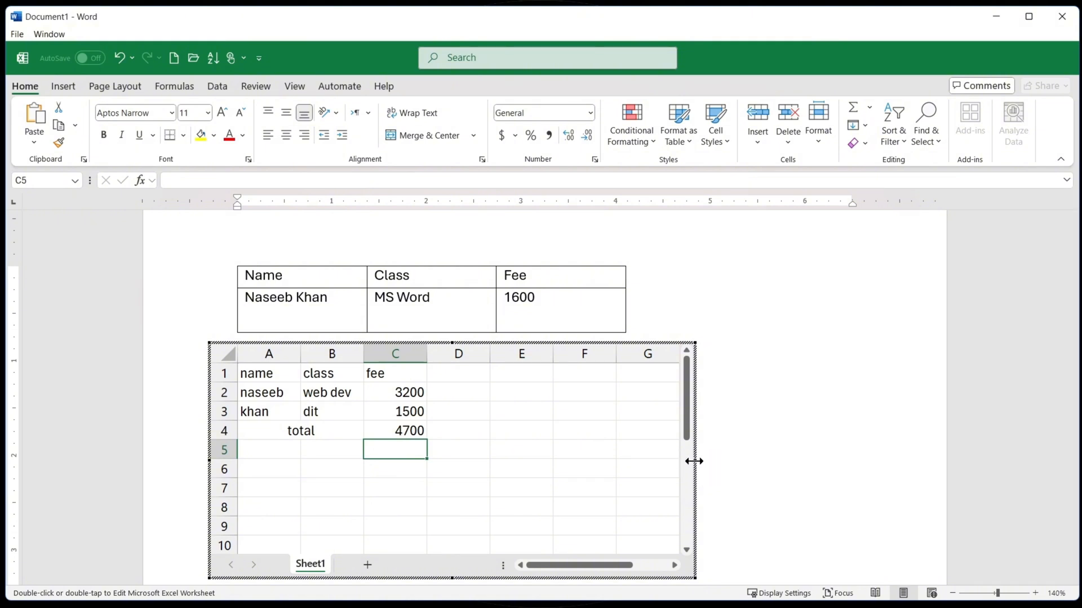
Step: Shrink the embedded spreadsheet's frame to columns A to C and rows 1 to 4, and leave spreadsheet editing
{"action": "left_click_drag", "start_coordinate": [694, 460], "coordinate": [449, 449]}
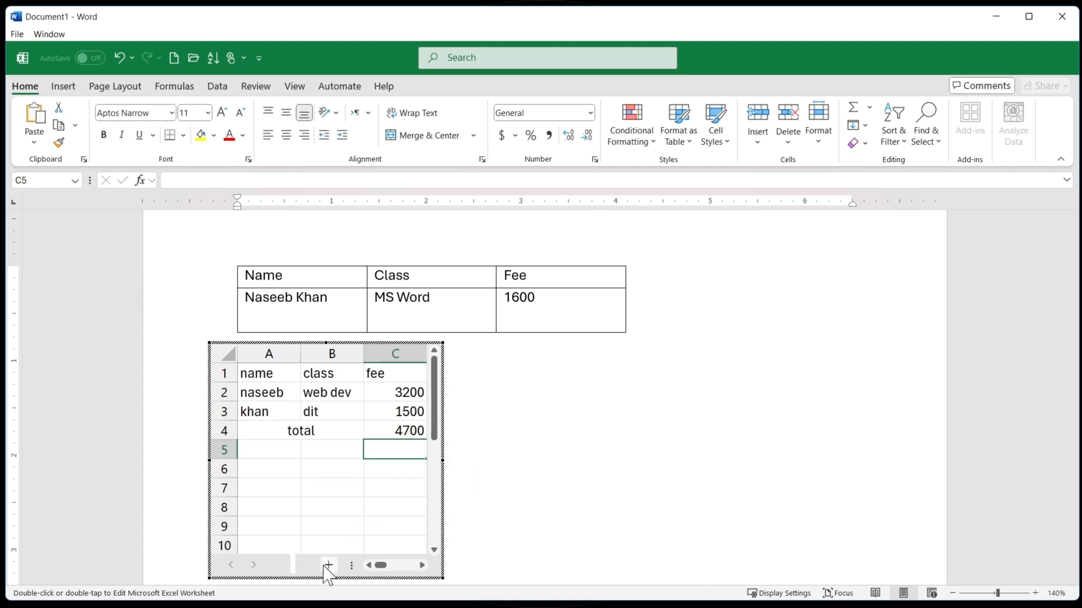
{"action": "scroll", "coordinate": [327, 569], "scroll_direction": "down", "scroll_amount": 1}
{"action": "scroll", "coordinate": [326, 569], "scroll_direction": "up", "scroll_amount": 1}
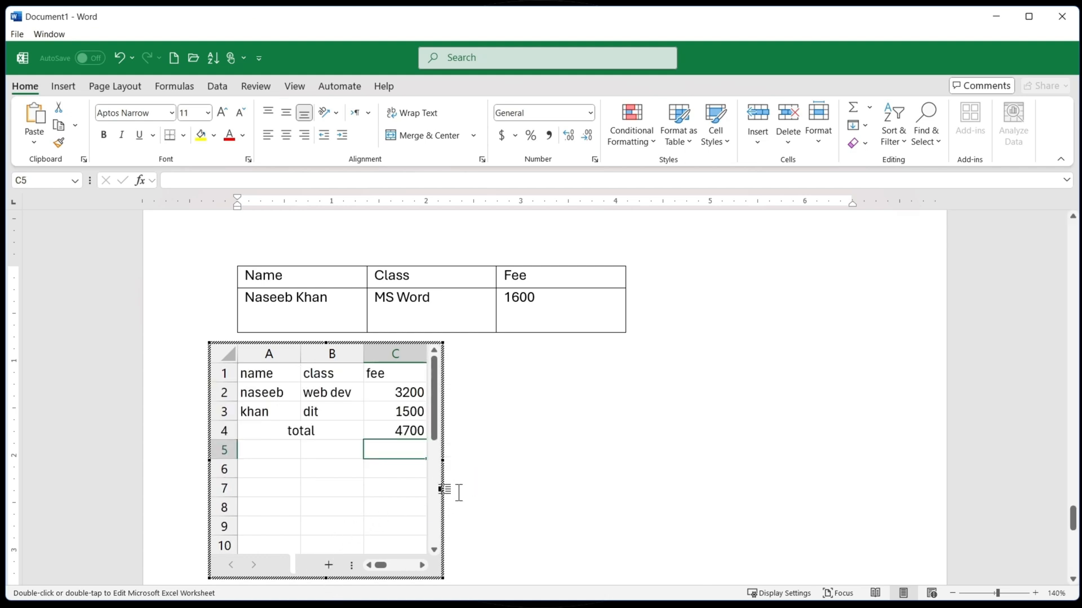
{"action": "scroll", "coordinate": [478, 497], "scroll_direction": "down", "scroll_amount": 1}
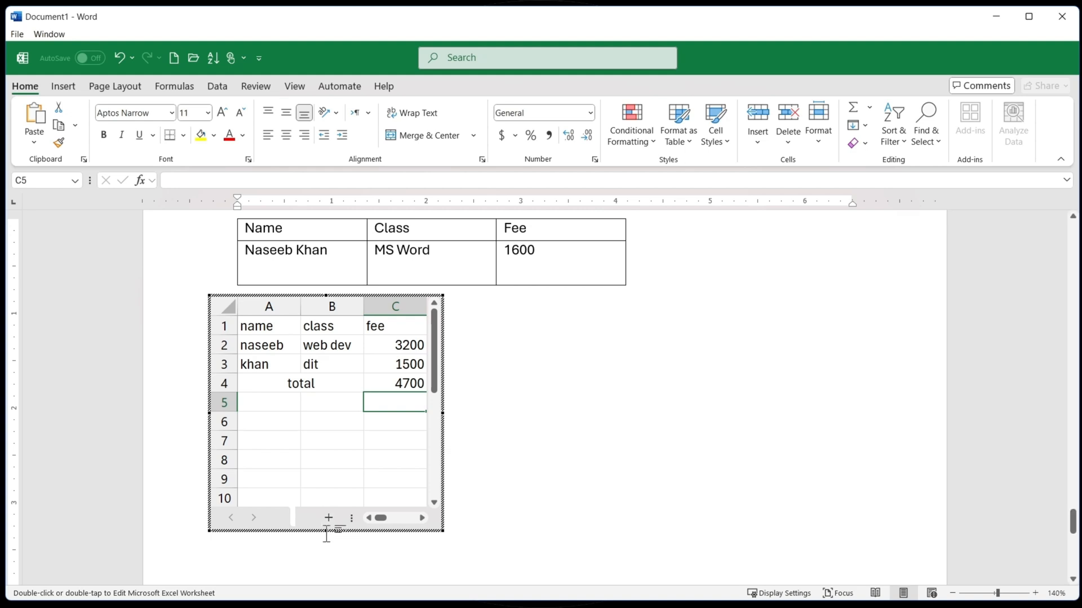
{"action": "left_click_drag", "start_coordinate": [325, 531], "coordinate": [338, 469]}
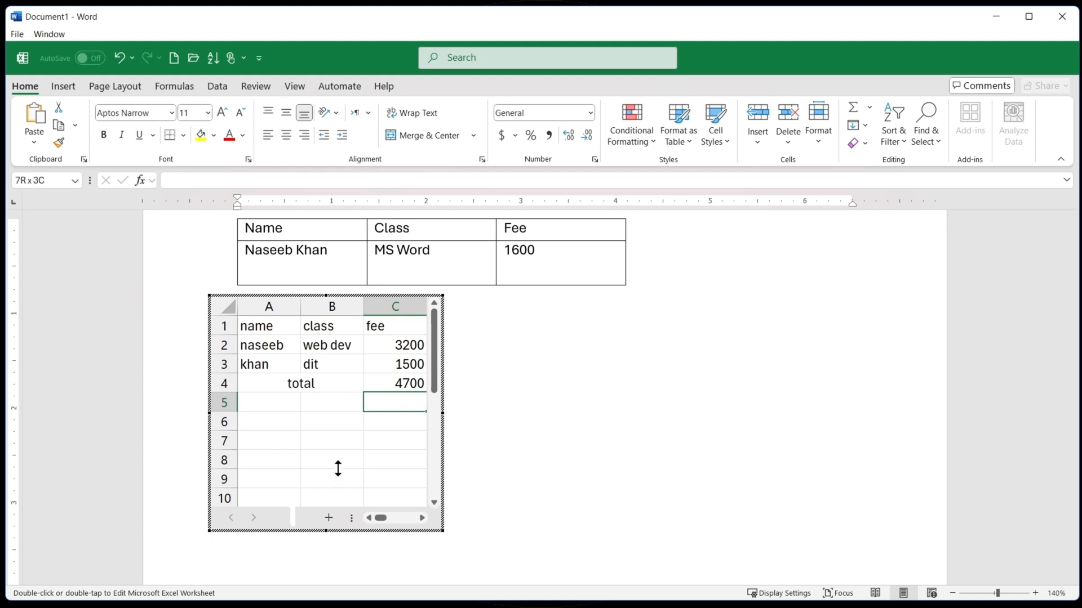
{"action": "left_click_drag", "start_coordinate": [348, 402], "coordinate": [344, 403]}
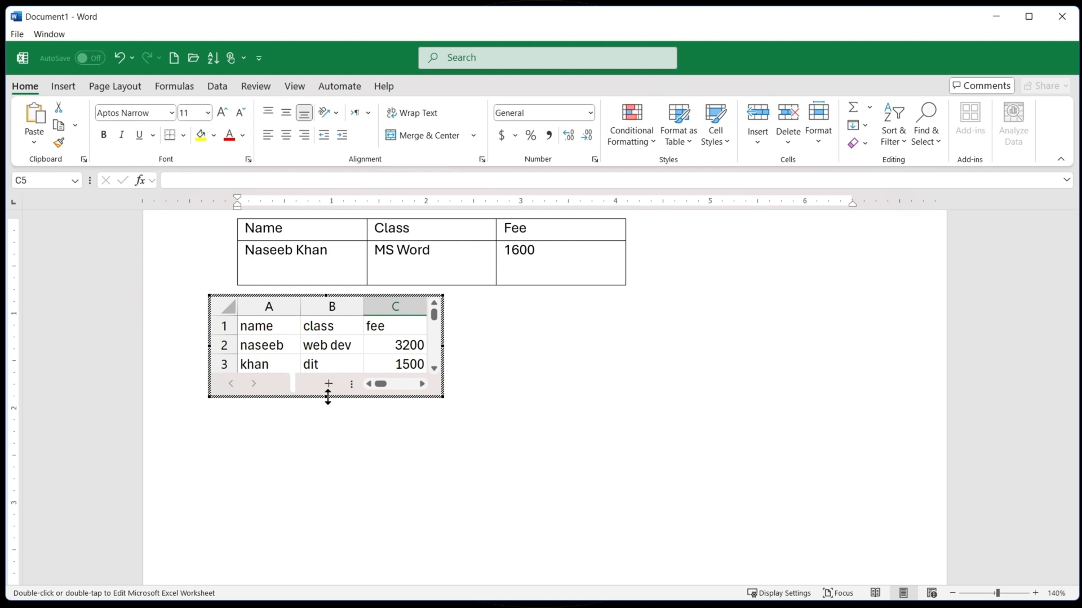
{"action": "left_click_drag", "start_coordinate": [325, 399], "coordinate": [332, 440]}
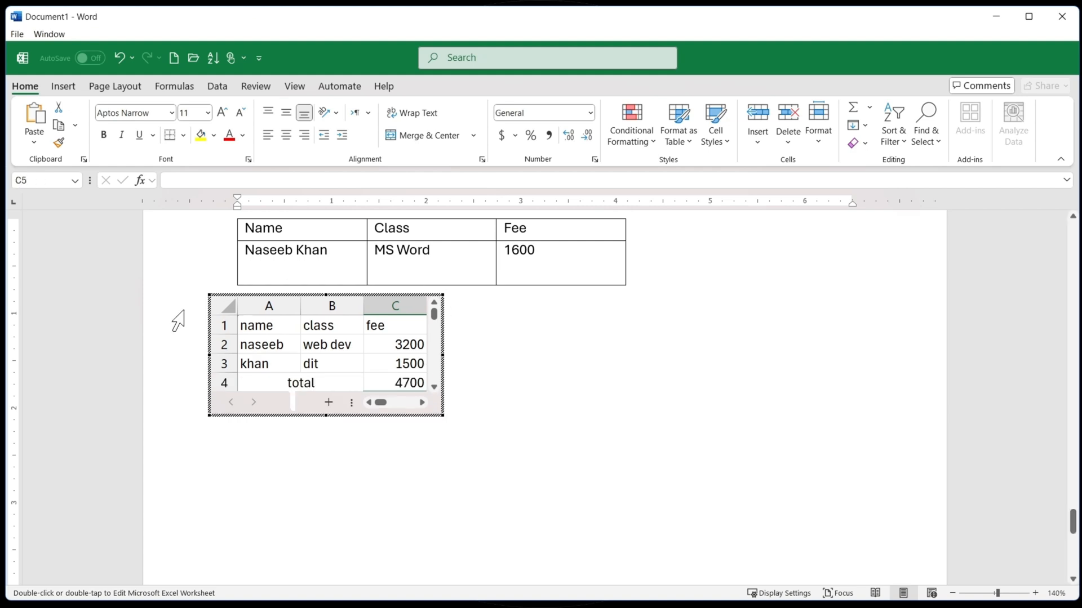
{"action": "left_click", "coordinate": [527, 360]}
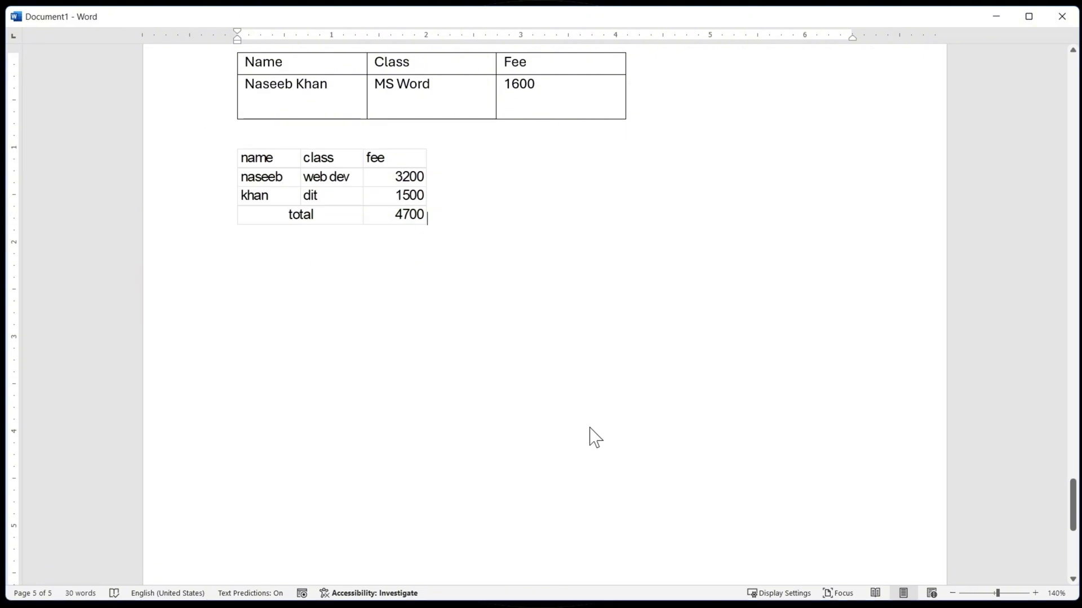
{"action": "double_click", "coordinate": [344, 197]}
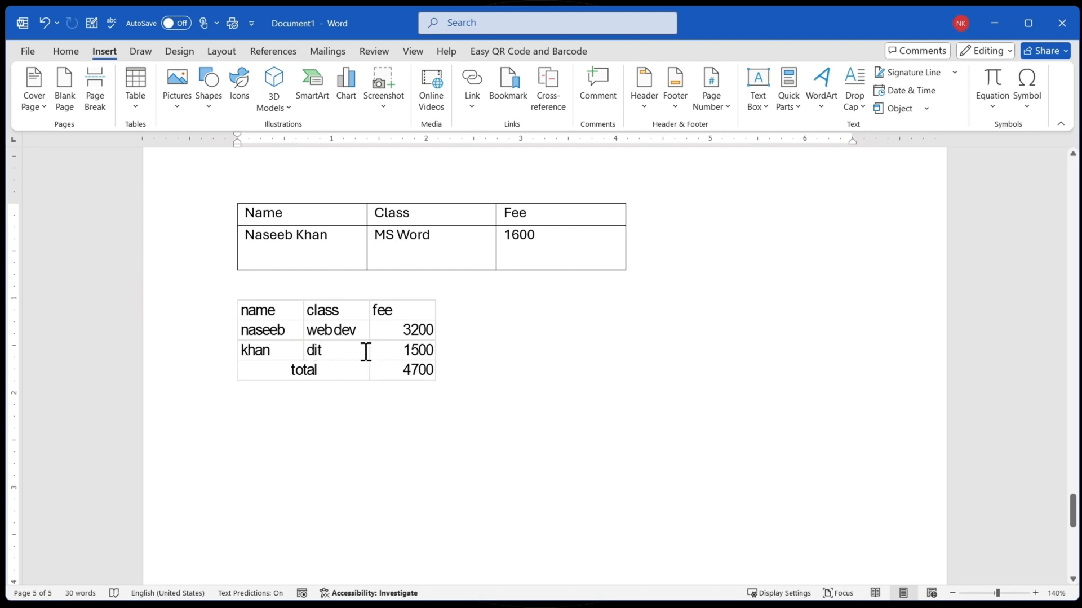
{"action": "left_click", "coordinate": [344, 353]}
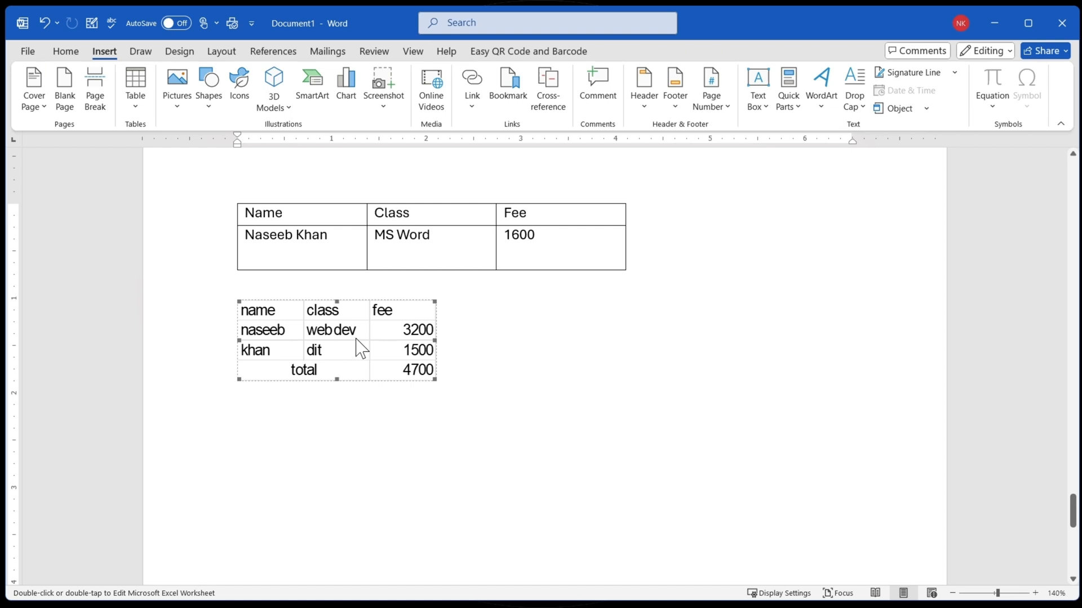
{"action": "left_click", "coordinate": [280, 264]}
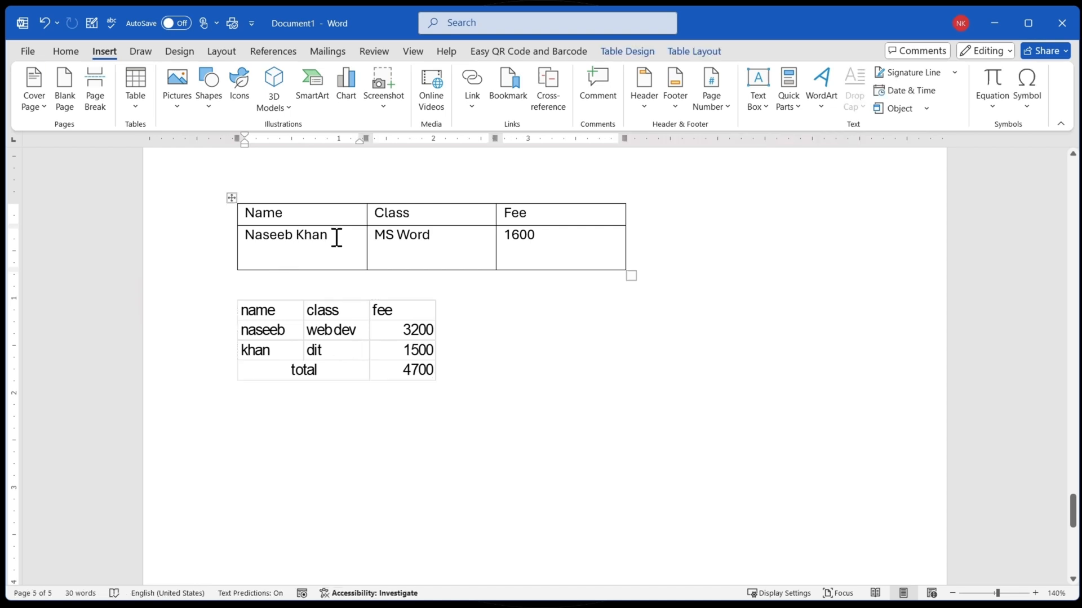
{"action": "left_click", "coordinate": [232, 197]}
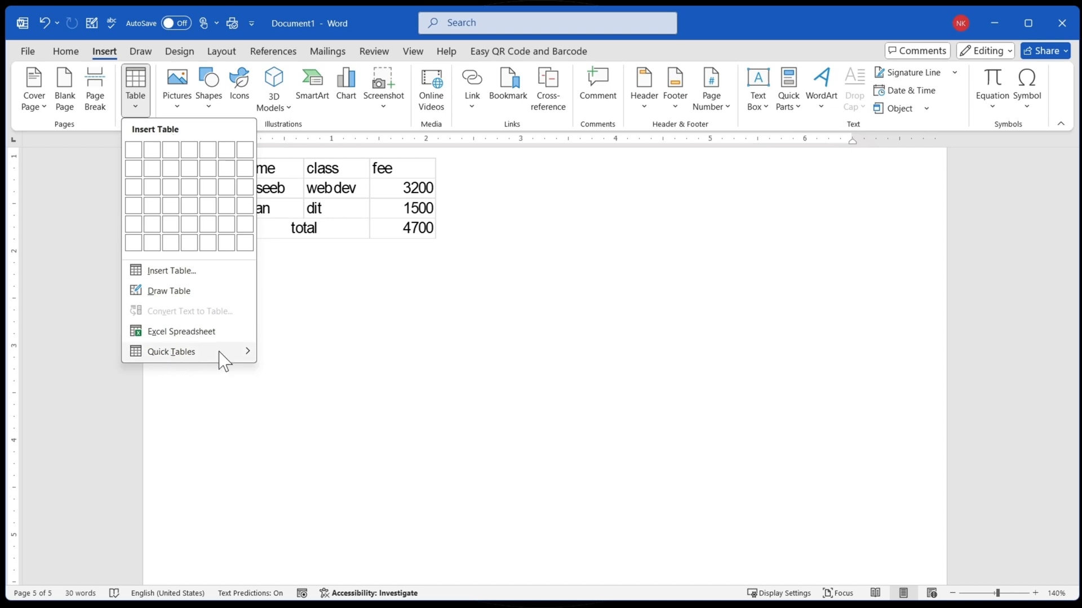
Step: Insert the built-in Calendar 1 quick table and replace its month heading with "january"
{"action": "mouse_move", "coordinate": [169, 355]}
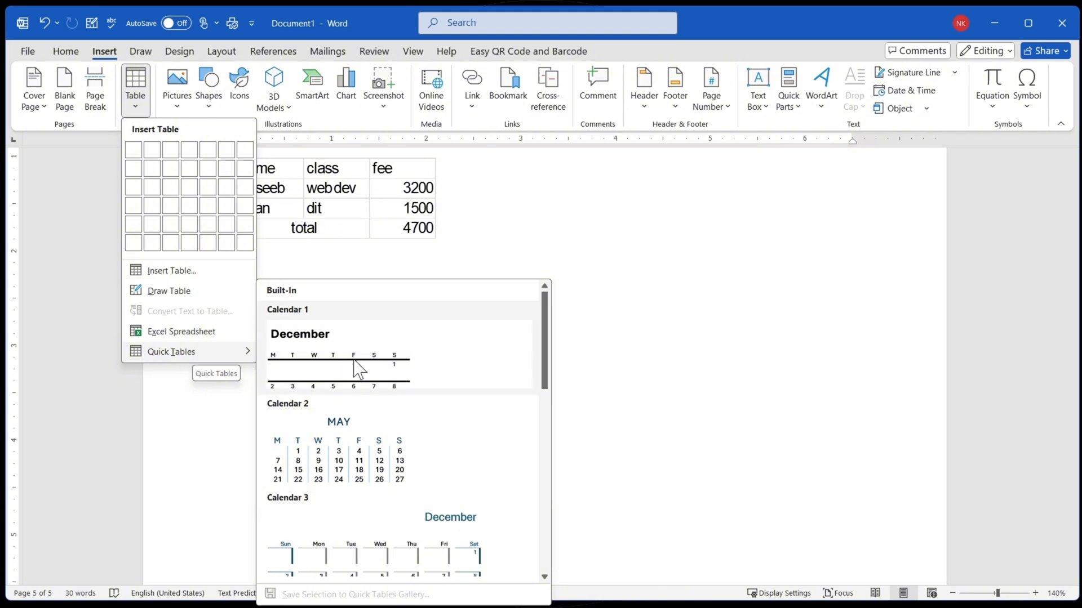
{"action": "left_click", "coordinate": [330, 370]}
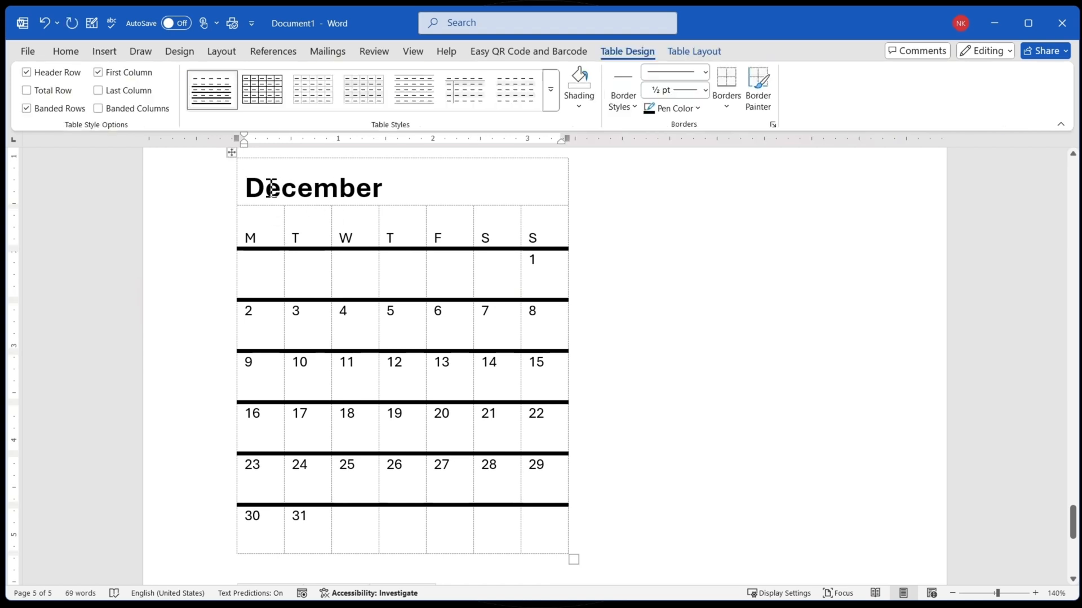
{"action": "left_click_drag", "start_coordinate": [245, 188], "coordinate": [439, 185]}
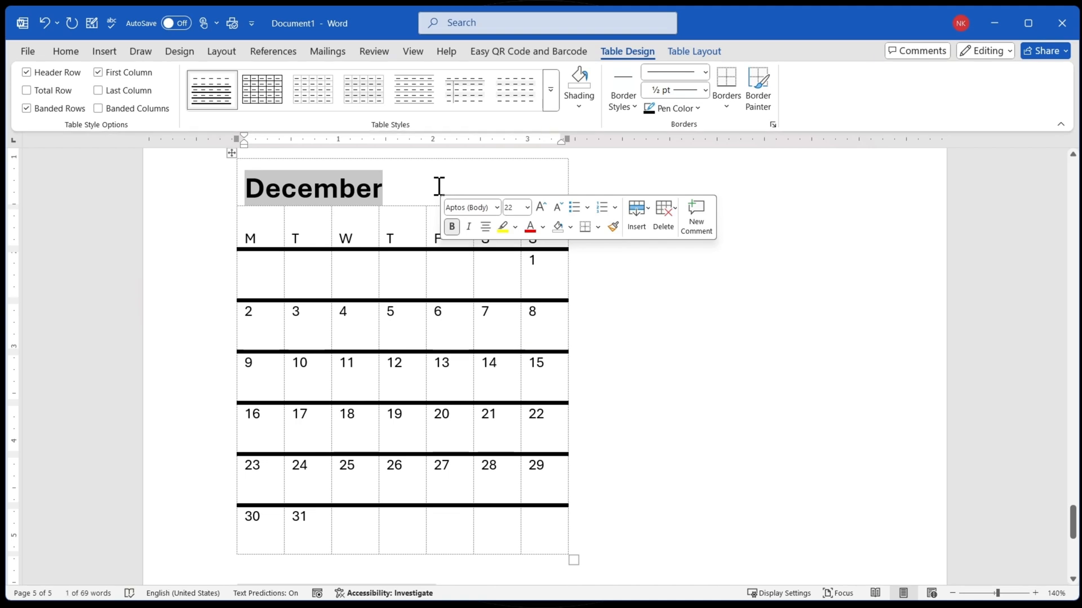
{"action": "key", "text": "BackSpace"}
{"action": "type", "text": "january"}
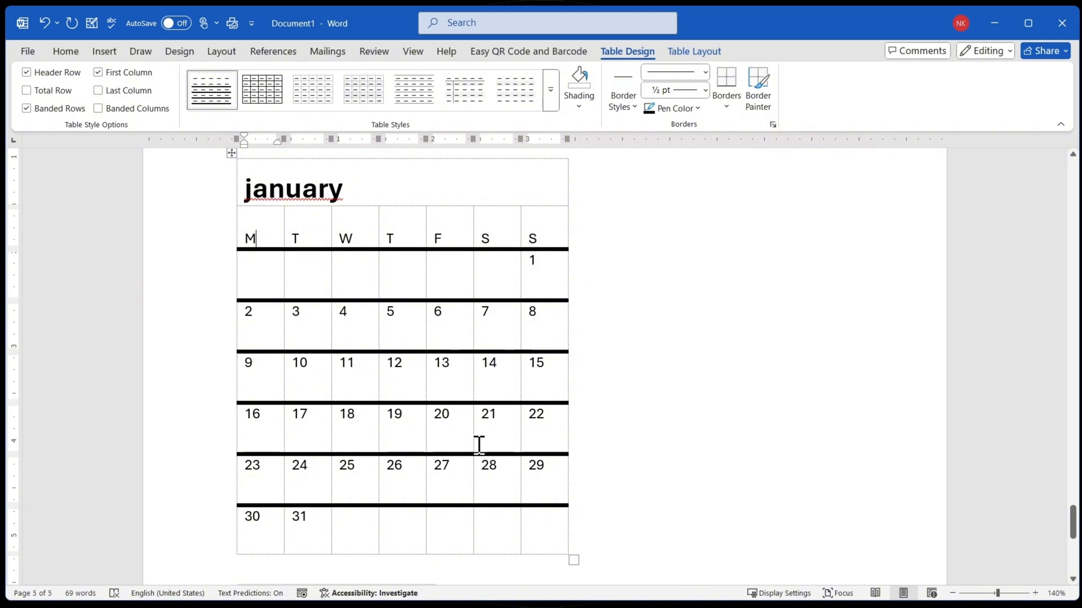
Step: Place the cursor below the embedded spreadsheet and insert the built-in With Subheads 2 quick table
{"action": "scroll", "coordinate": [478, 443], "scroll_direction": "down", "scroll_amount": 1}
{"action": "scroll", "coordinate": [476, 440], "scroll_direction": "up", "scroll_amount": 2}
{"action": "scroll", "coordinate": [474, 438], "scroll_direction": "down", "scroll_amount": 2}
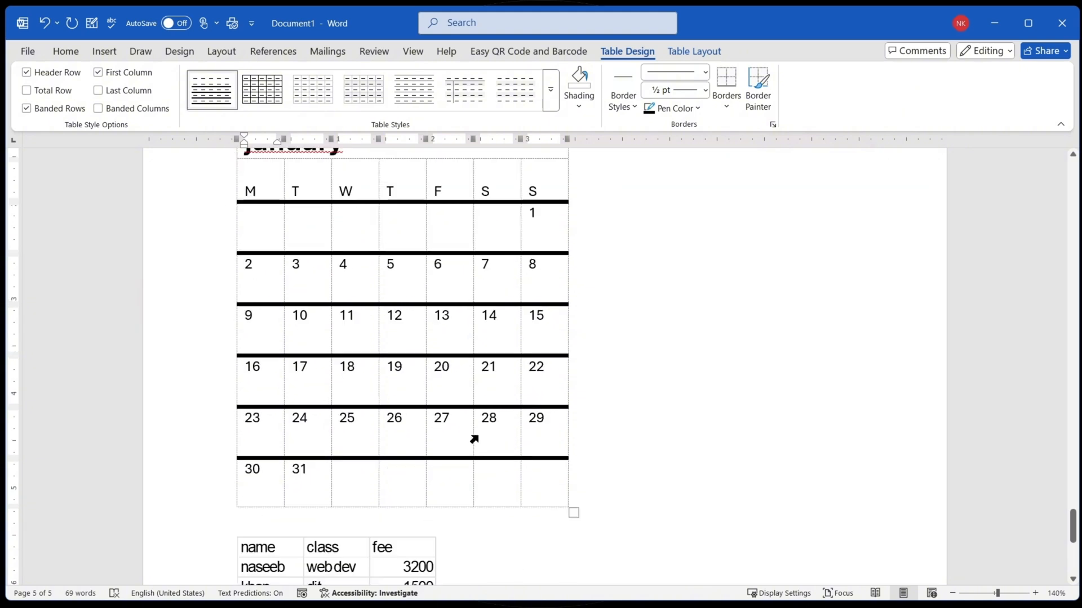
{"action": "scroll", "coordinate": [481, 438], "scroll_direction": "down", "scroll_amount": 1}
{"action": "scroll", "coordinate": [437, 311], "scroll_direction": "up", "scroll_amount": 2}
{"action": "scroll", "coordinate": [444, 311], "scroll_direction": "down", "scroll_amount": 4}
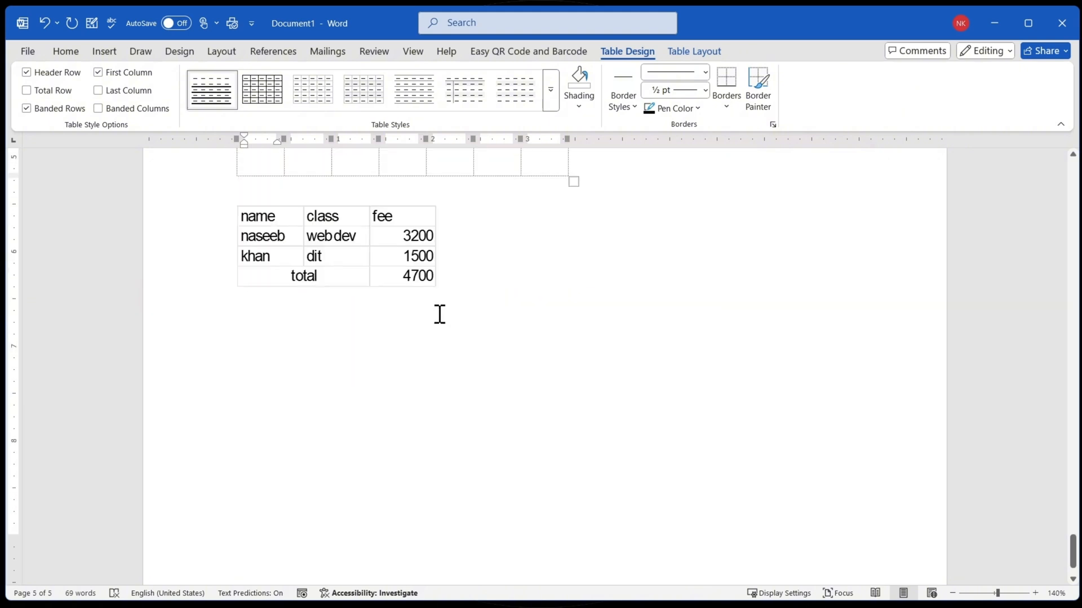
{"action": "left_click", "coordinate": [257, 379]}
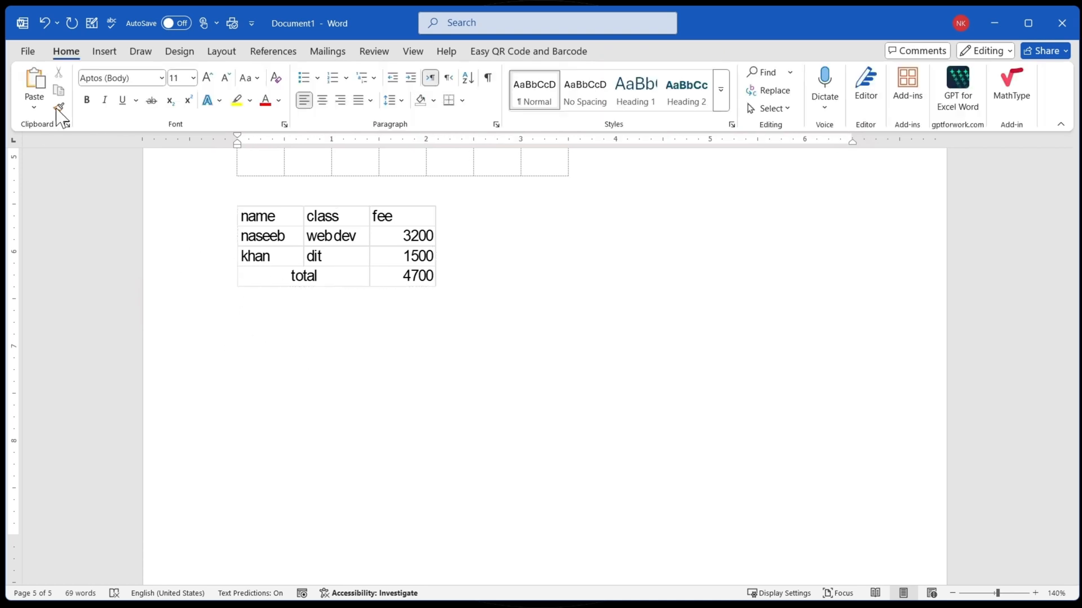
{"action": "left_click", "coordinate": [104, 51]}
{"action": "left_click", "coordinate": [135, 101]}
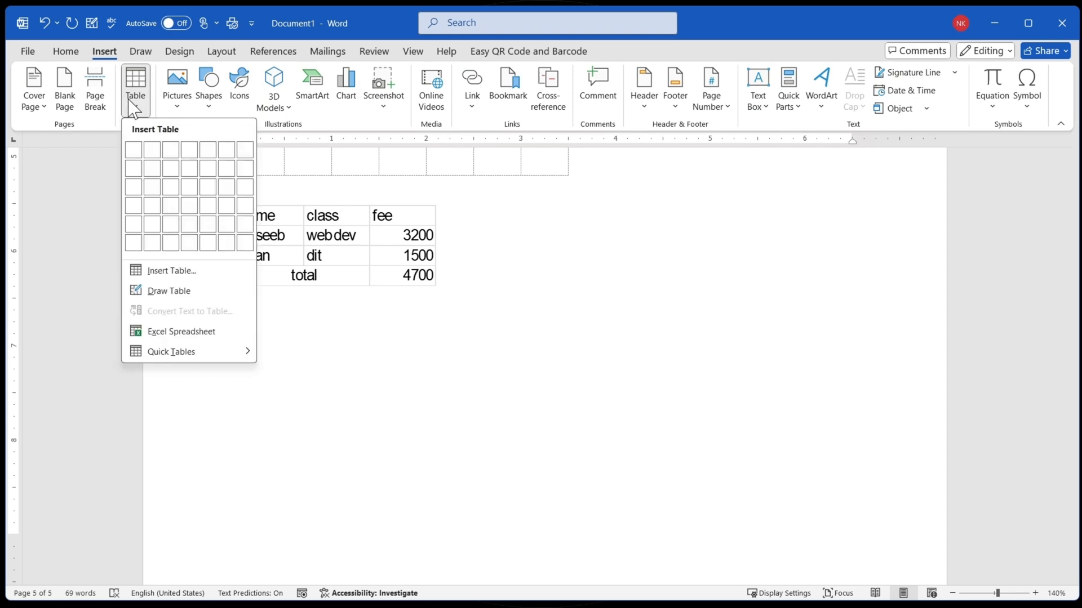
{"action": "scroll", "coordinate": [476, 448], "scroll_direction": "down", "scroll_amount": 10}
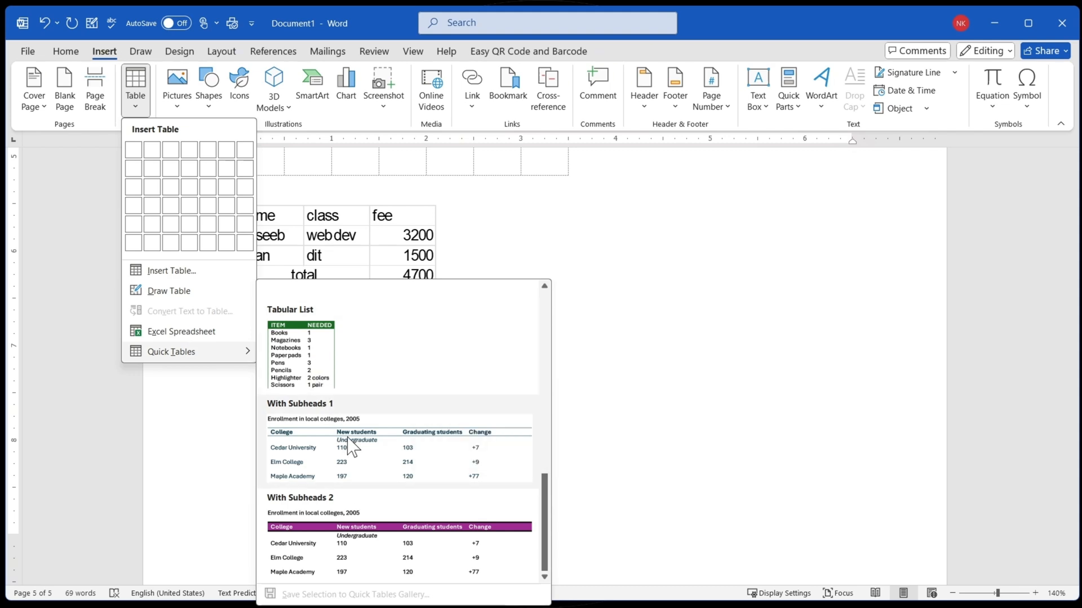
{"action": "left_click", "coordinate": [352, 538]}
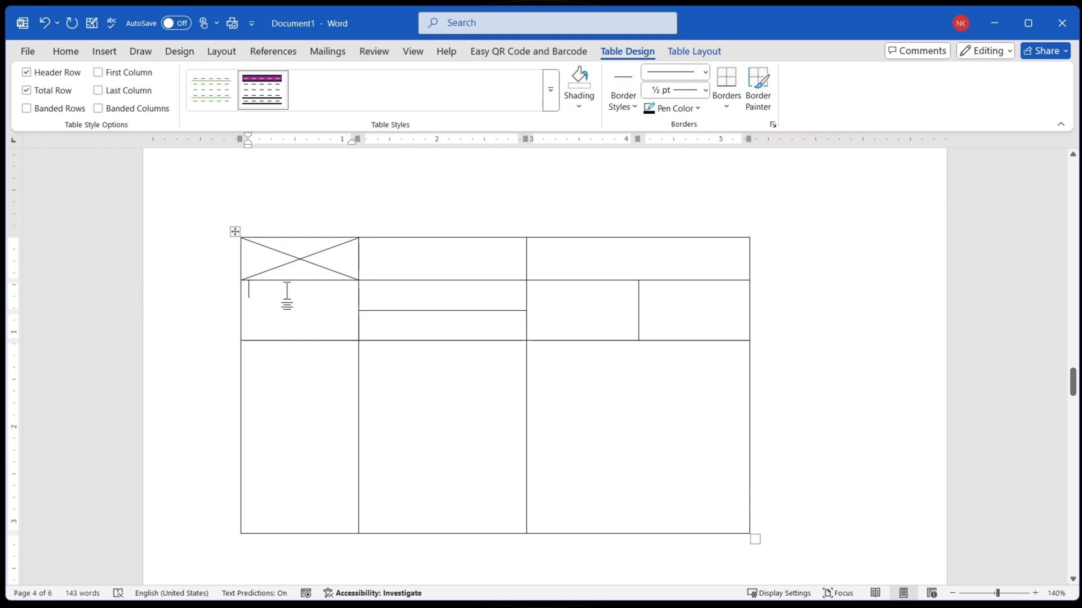
Step: Save the entire hand-drawn table on page 4 to the Quick Tables gallery as a building block named "table1"
{"action": "left_click", "coordinate": [235, 232]}
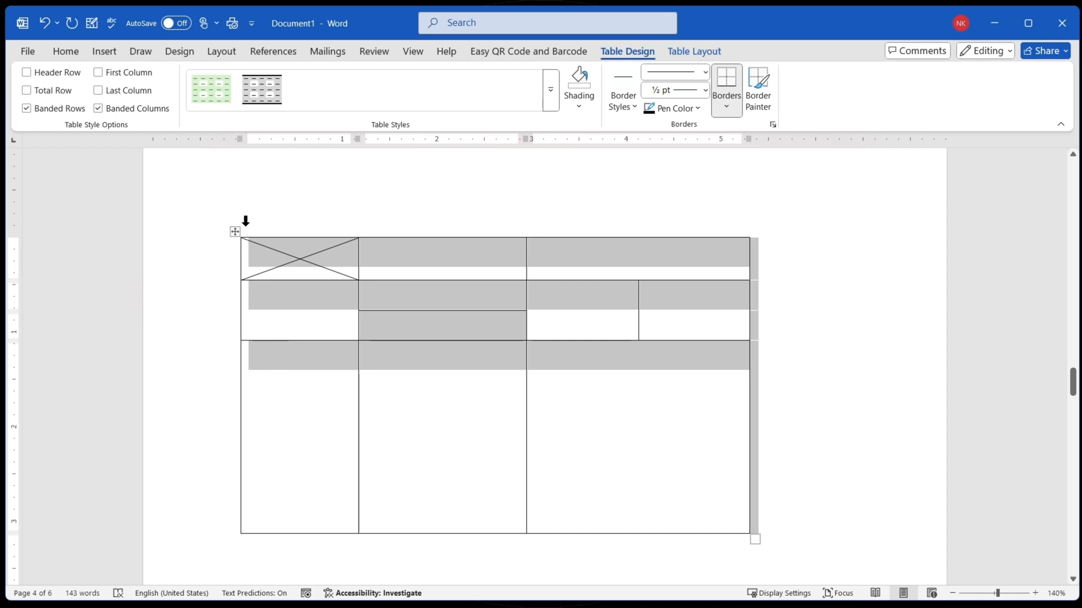
{"action": "left_click", "coordinate": [104, 51]}
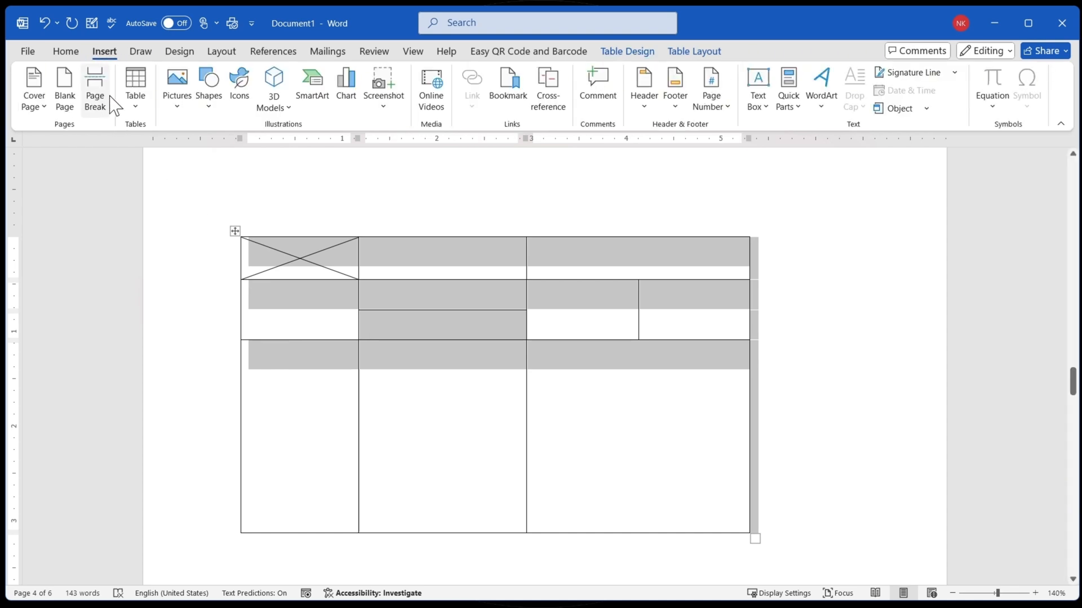
{"action": "left_click", "coordinate": [135, 93]}
{"action": "mouse_move", "coordinate": [191, 361]}
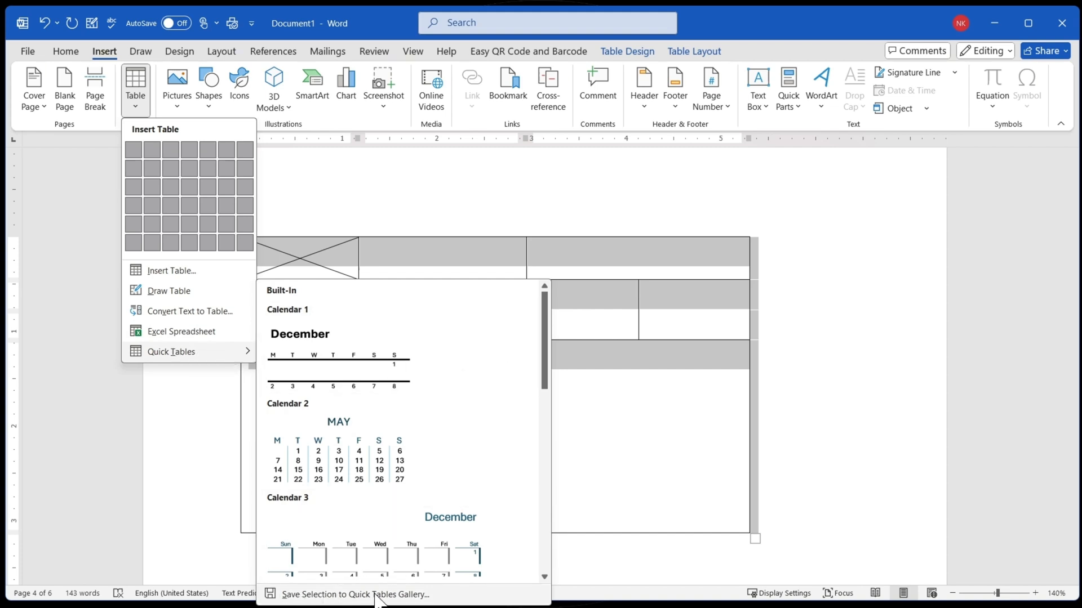
{"action": "left_click", "coordinate": [406, 599]}
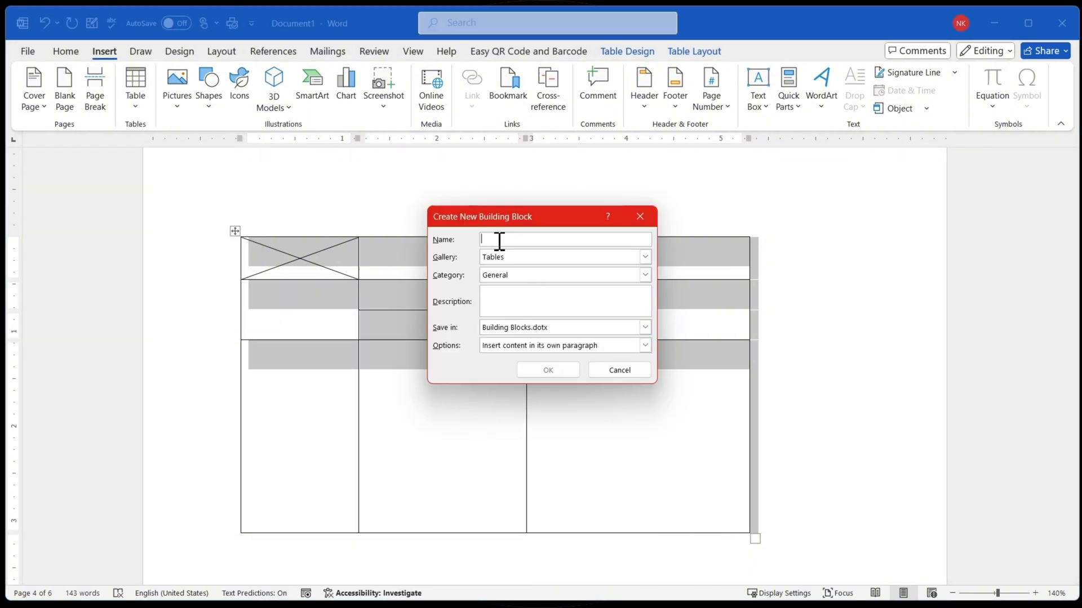
{"action": "type", "text": "table1"}
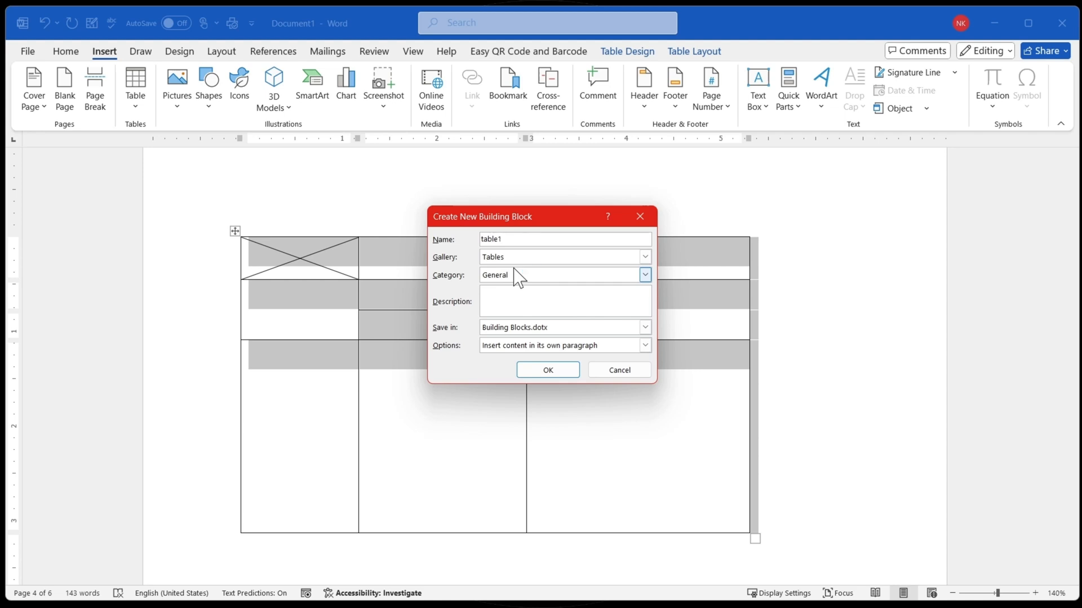
{"action": "key", "text": "Return"}
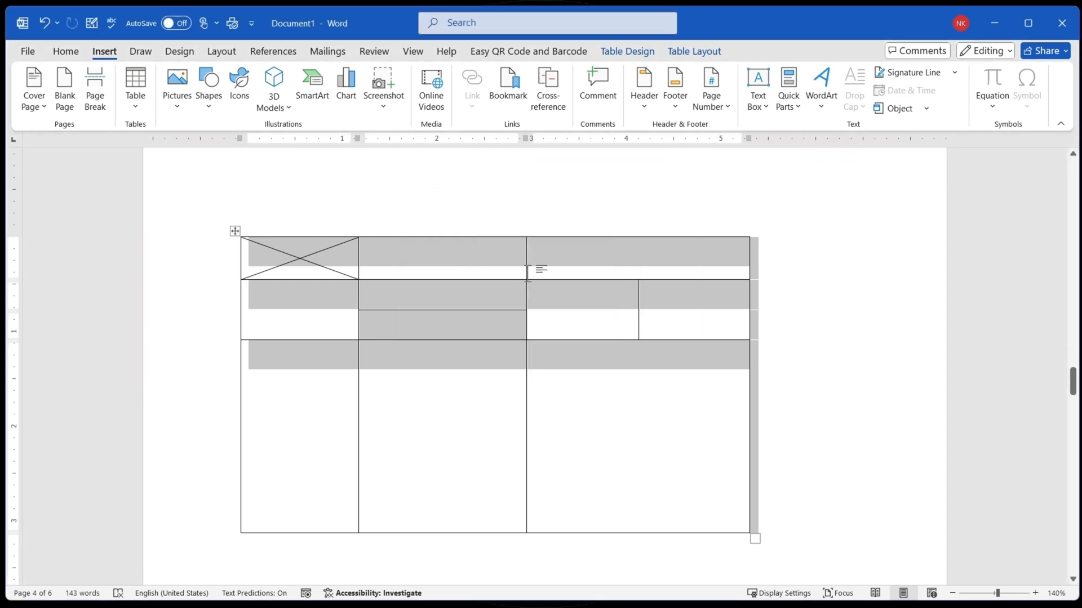
Step: Look up the saved table1 entry in the General category of the Quick Tables gallery
{"action": "left_click", "coordinate": [104, 54]}
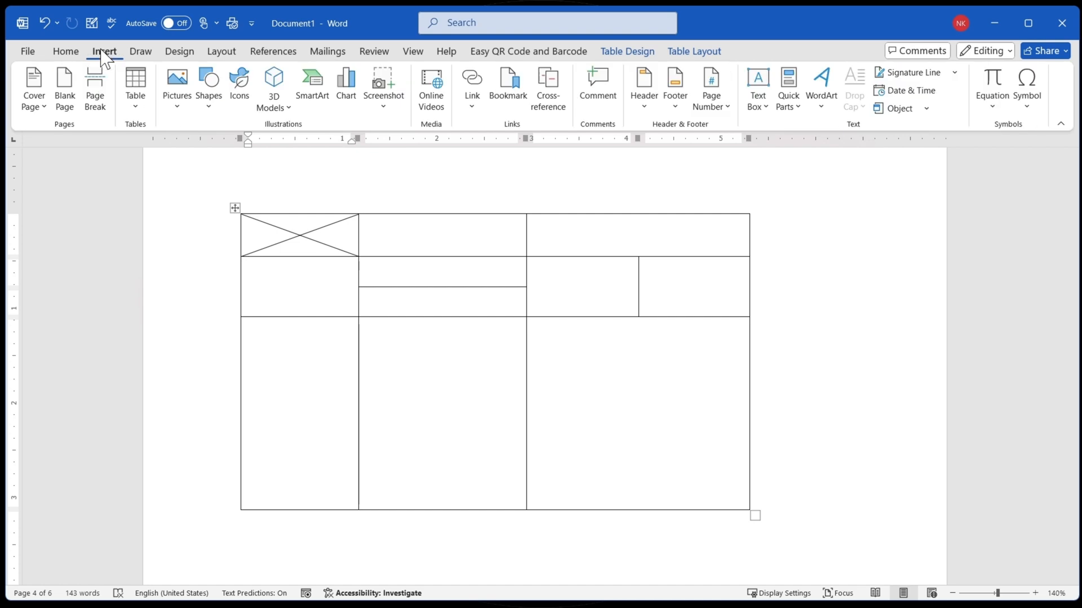
{"action": "left_click", "coordinate": [136, 102]}
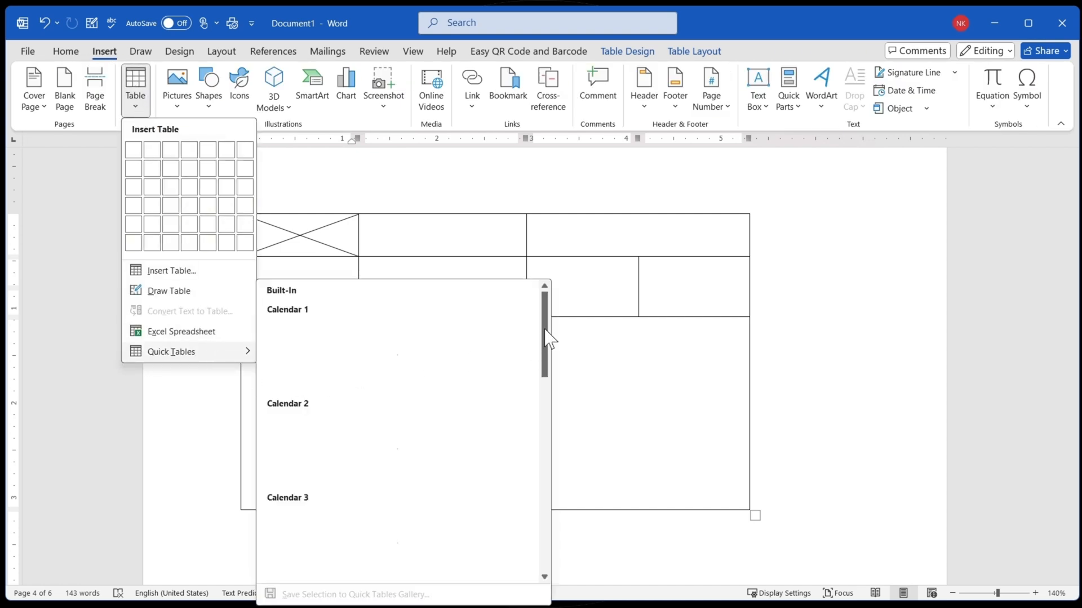
{"action": "left_click_drag", "start_coordinate": [549, 338], "coordinate": [517, 561]}
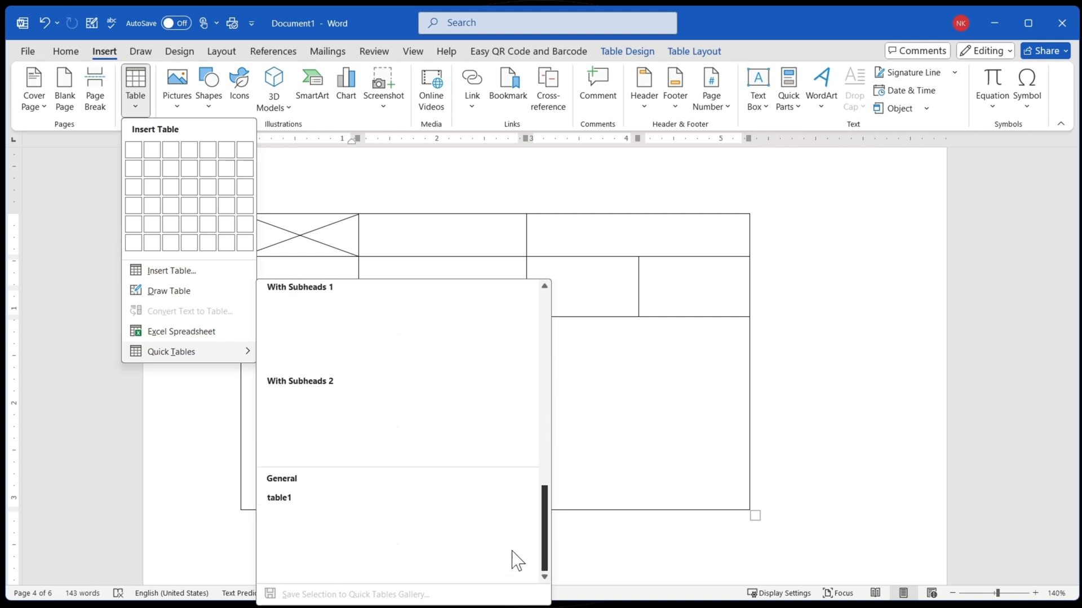